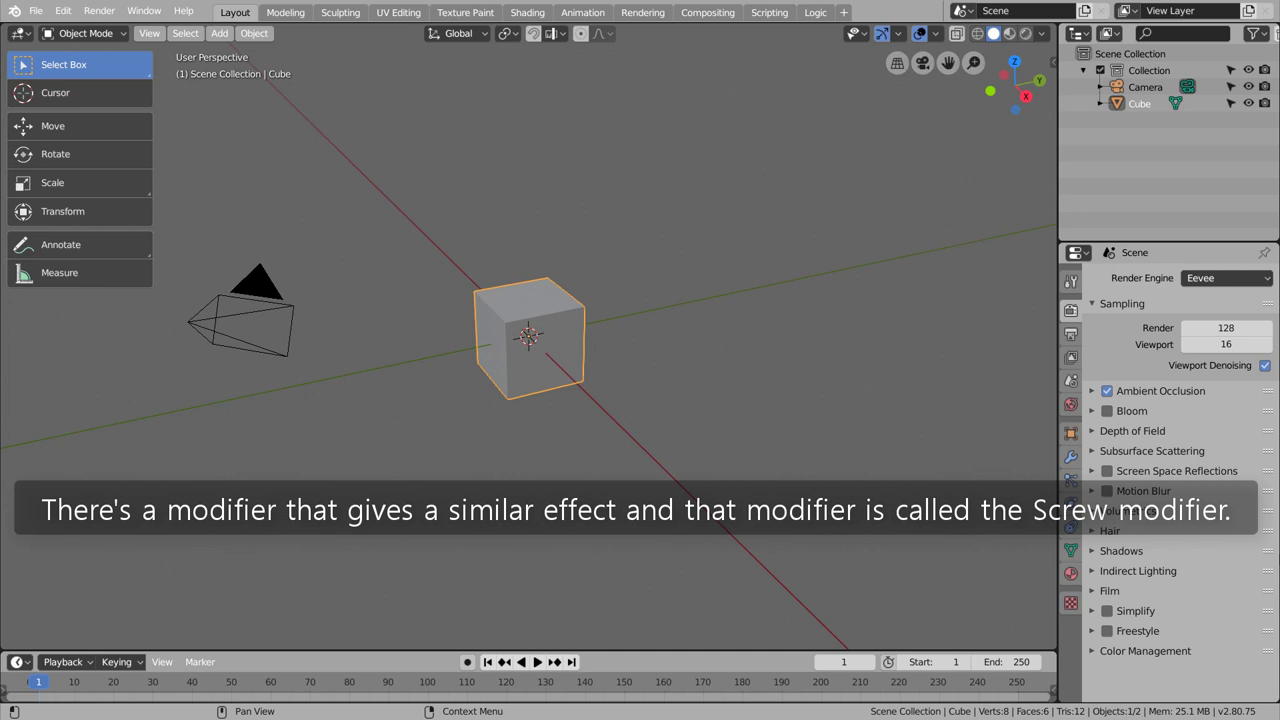
- Add a Screw modifier to the cube, try axes Y, Z and X, then delete it
{"action": "left_click", "coordinate": [558, 349]}
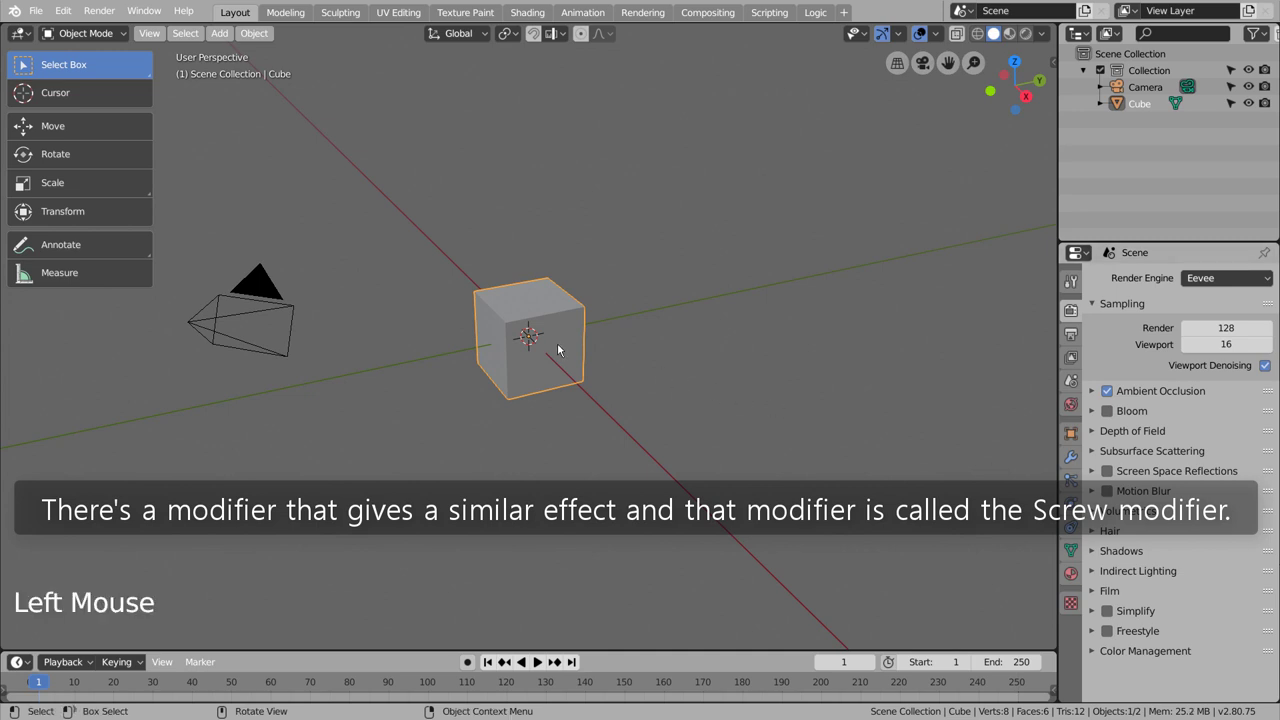
{"action": "left_click", "coordinate": [1073, 457]}
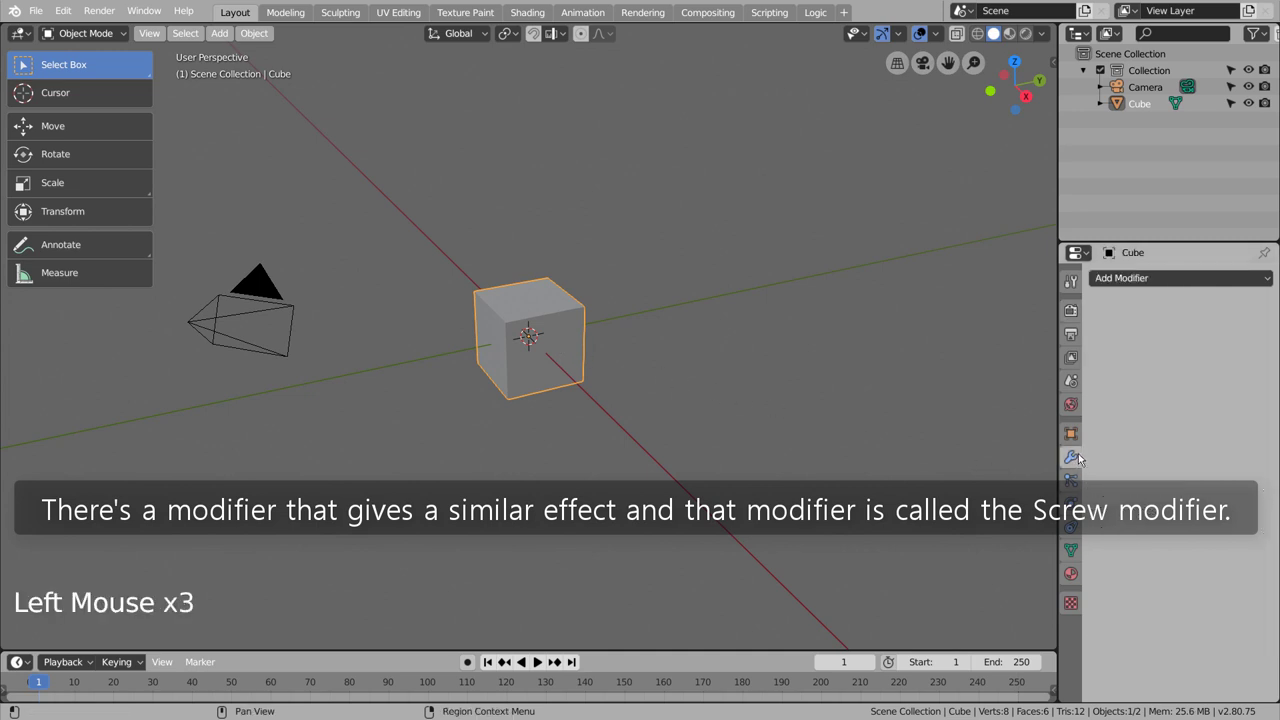
{"action": "left_click", "coordinate": [1160, 280]}
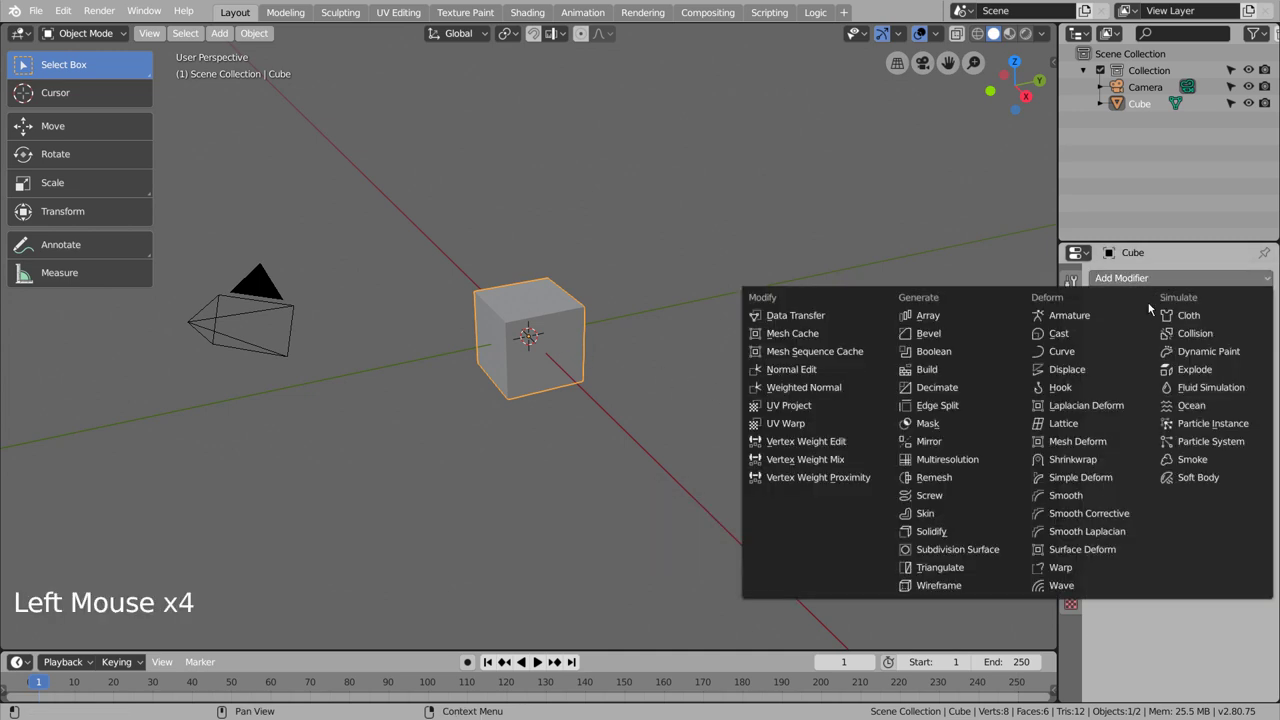
{"action": "left_click", "coordinate": [955, 494]}
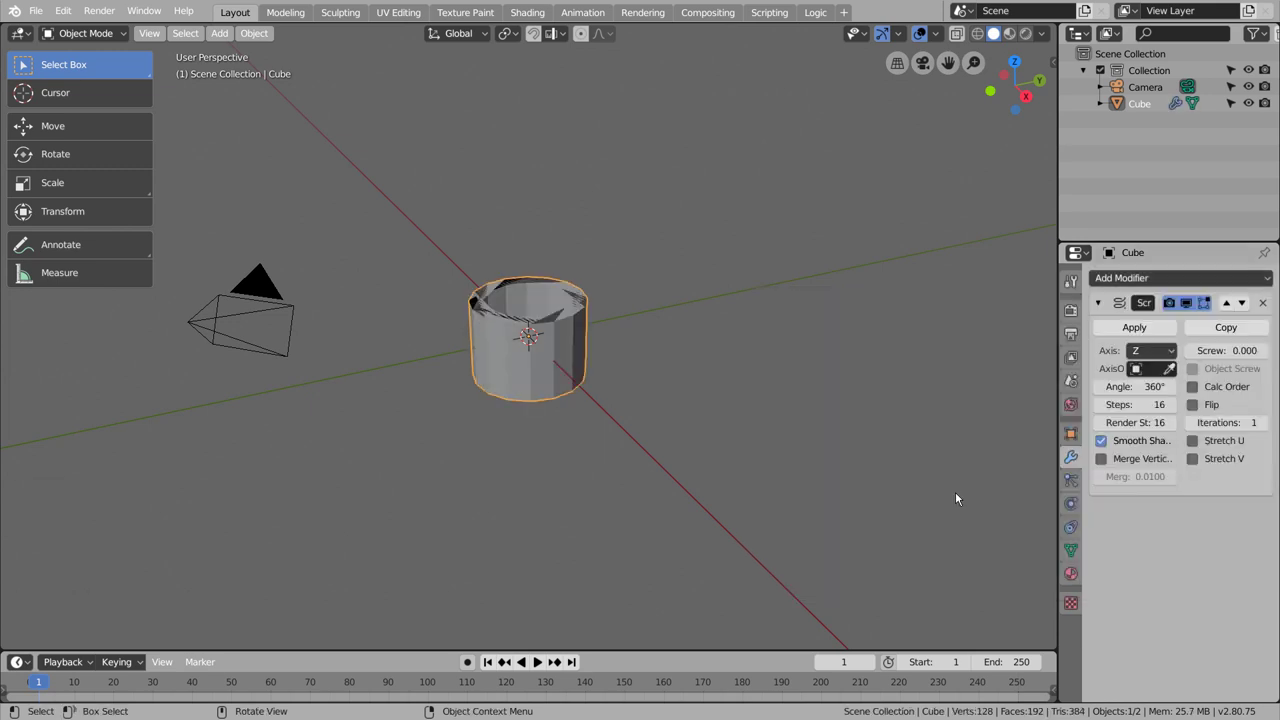
{"action": "left_click", "coordinate": [1150, 350]}
{"action": "left_click", "coordinate": [1146, 385]}
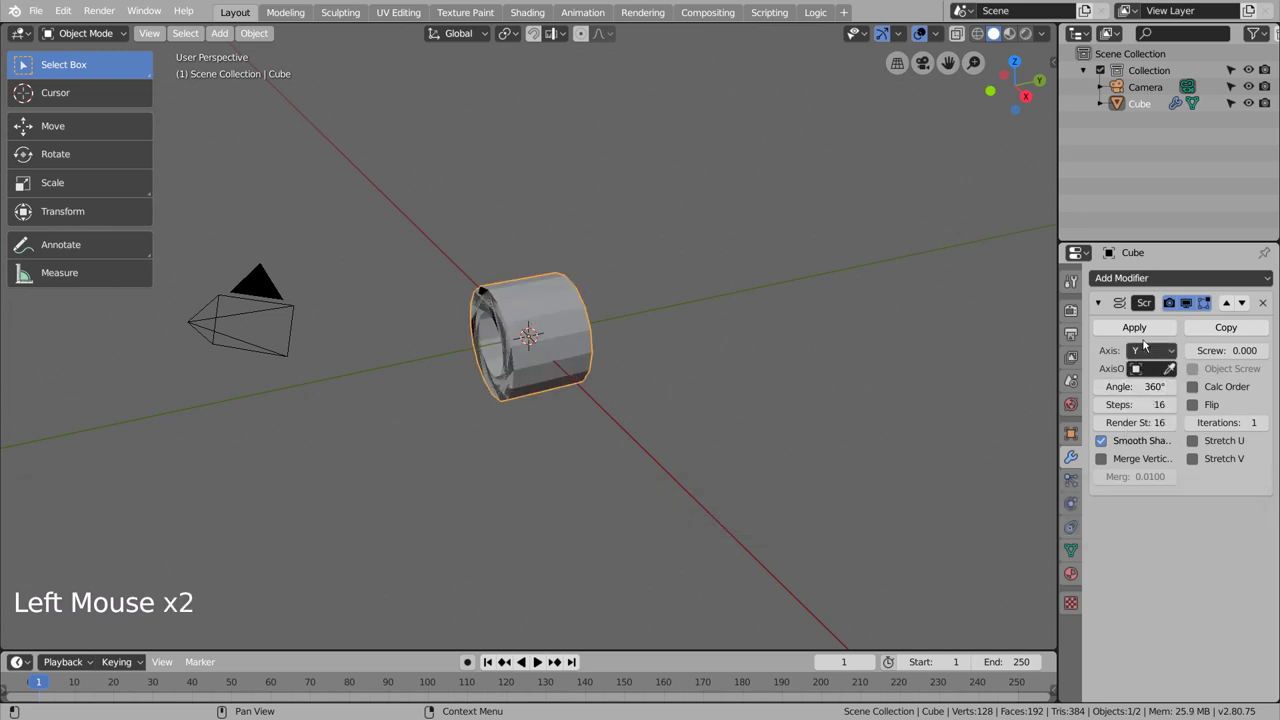
{"action": "left_click_drag", "start_coordinate": [1145, 344], "coordinate": [1138, 406]}
{"action": "left_click", "coordinate": [1145, 350]}
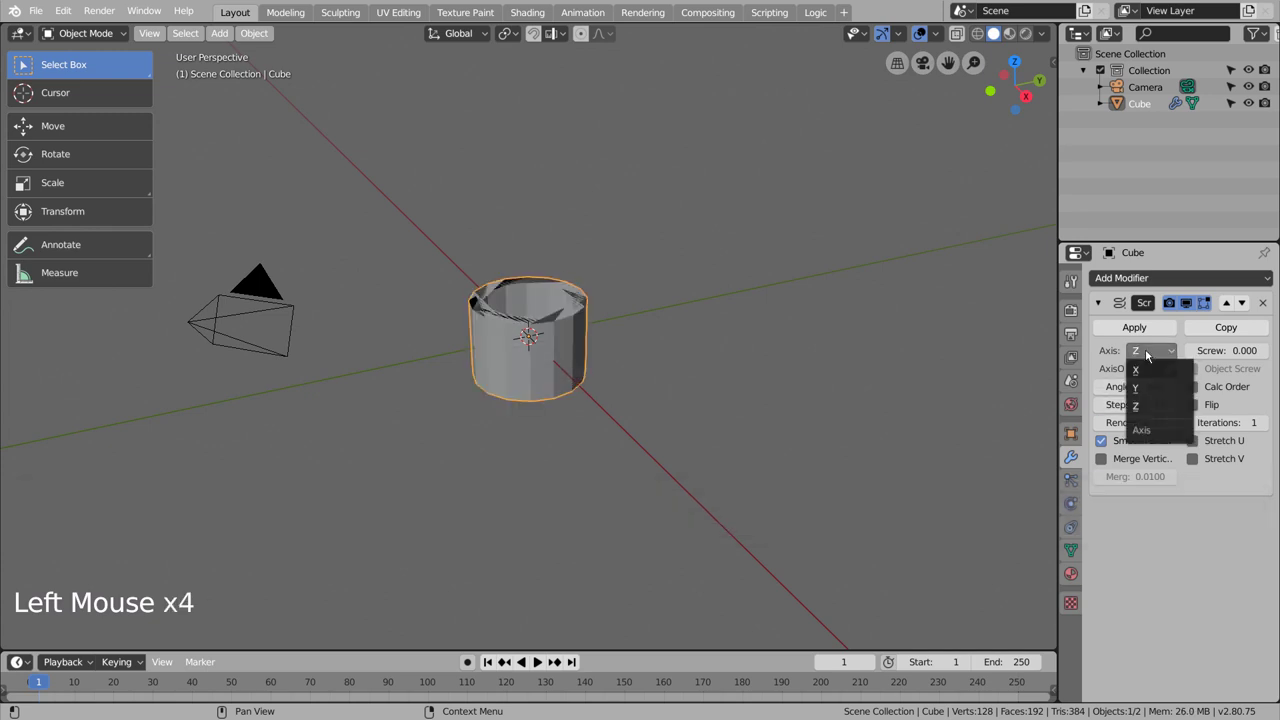
{"action": "left_click_drag", "start_coordinate": [1145, 348], "coordinate": [1136, 370]}
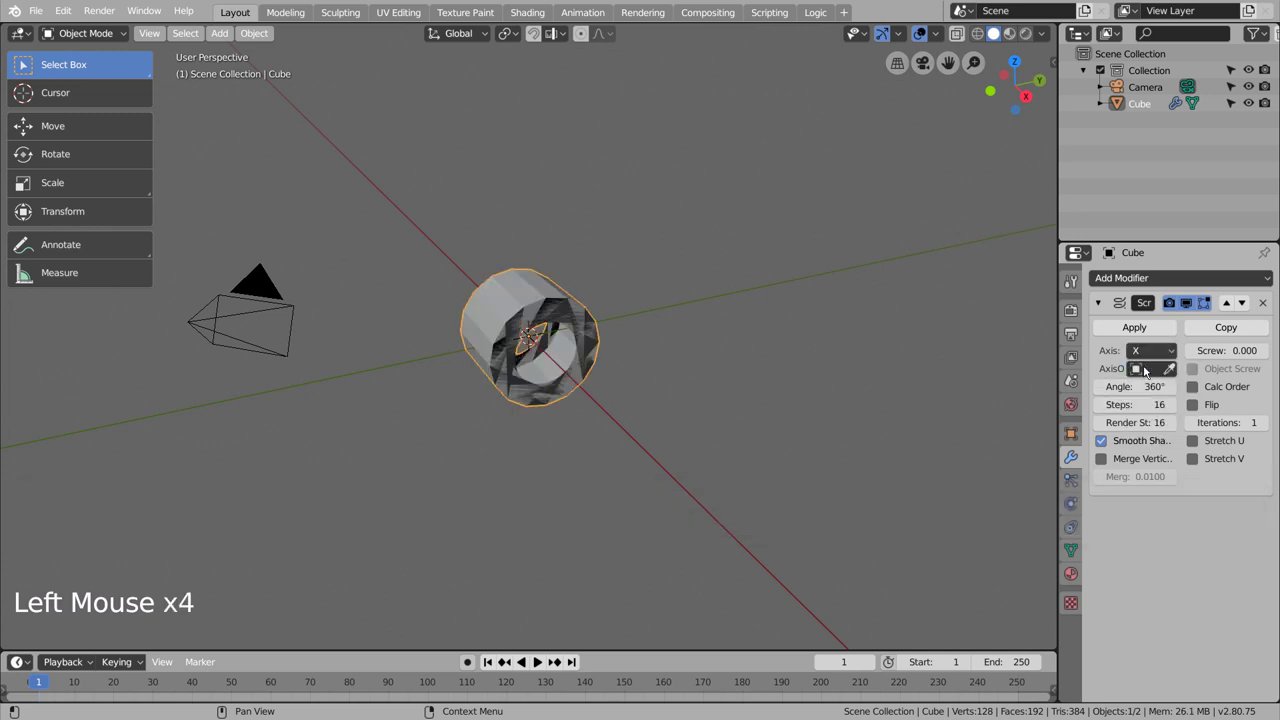
{"action": "left_click", "coordinate": [1264, 304]}
- In Edit Mode, add one centred loop cut around the cube's middle
{"action": "key", "text": "Tab"}
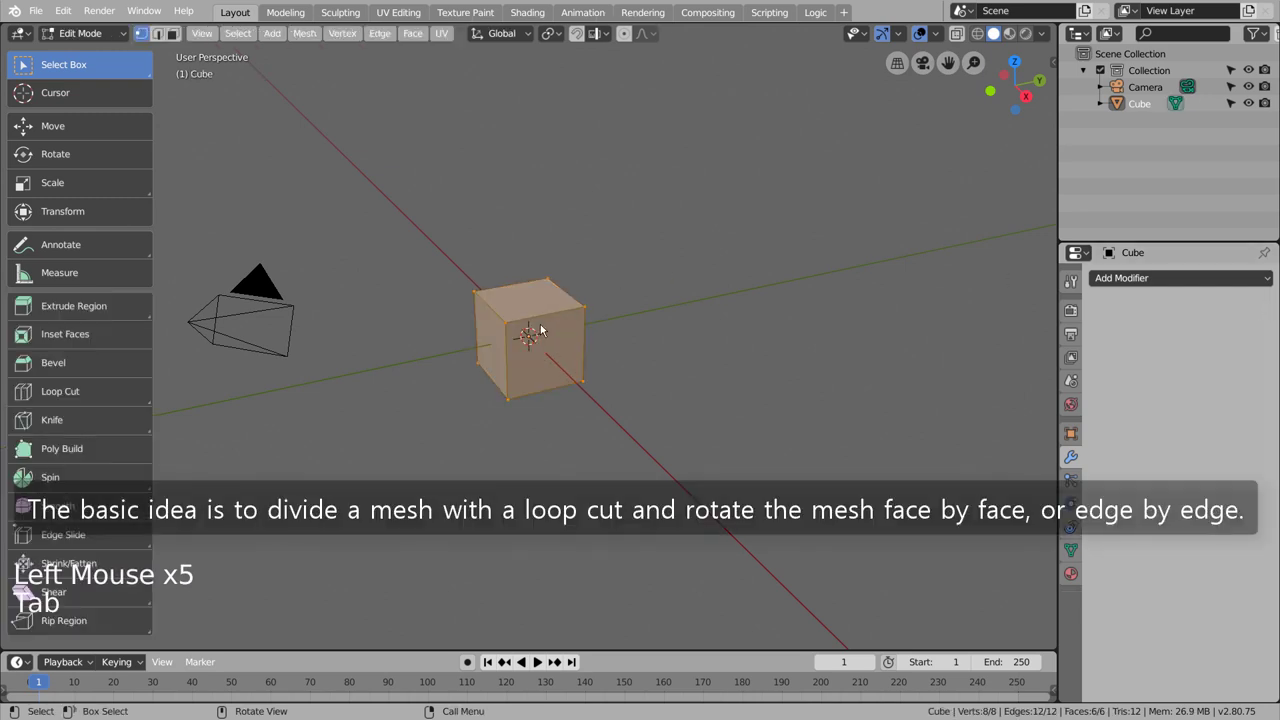
{"action": "key", "text": "ctrl+r"}
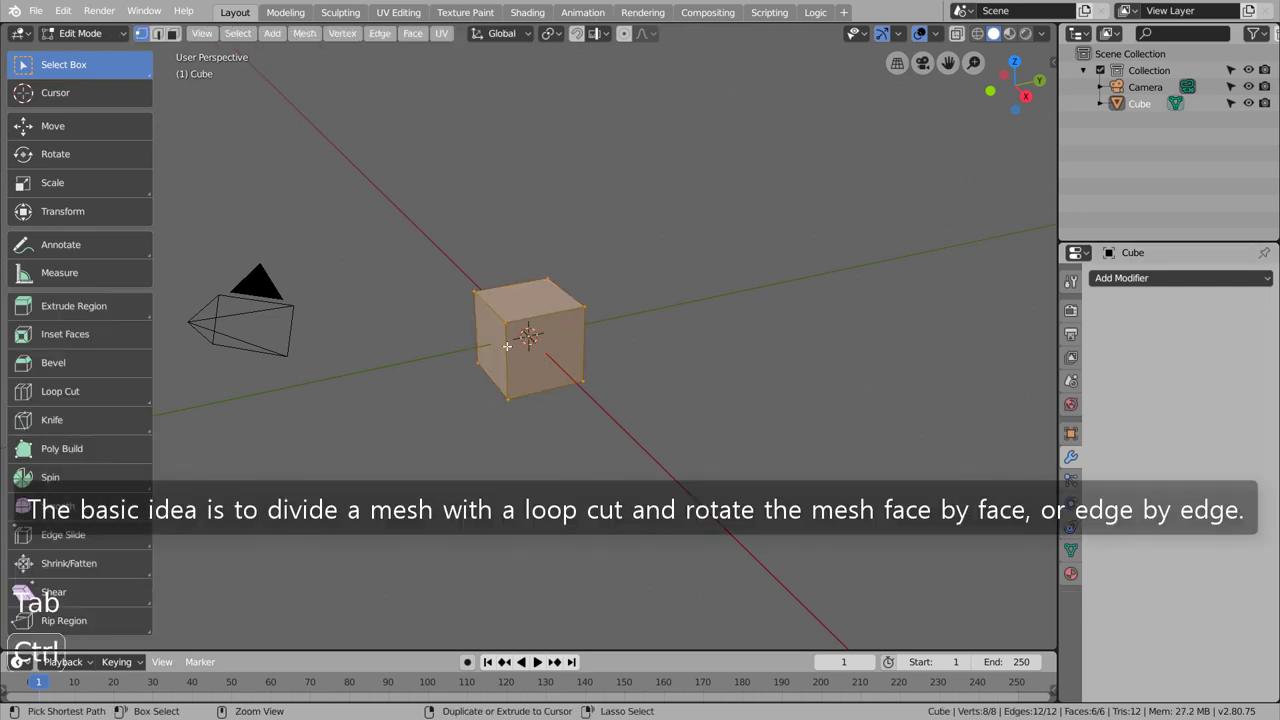
{"action": "left_click", "coordinate": [507, 346]}
{"action": "right_click", "coordinate": [507, 346]}
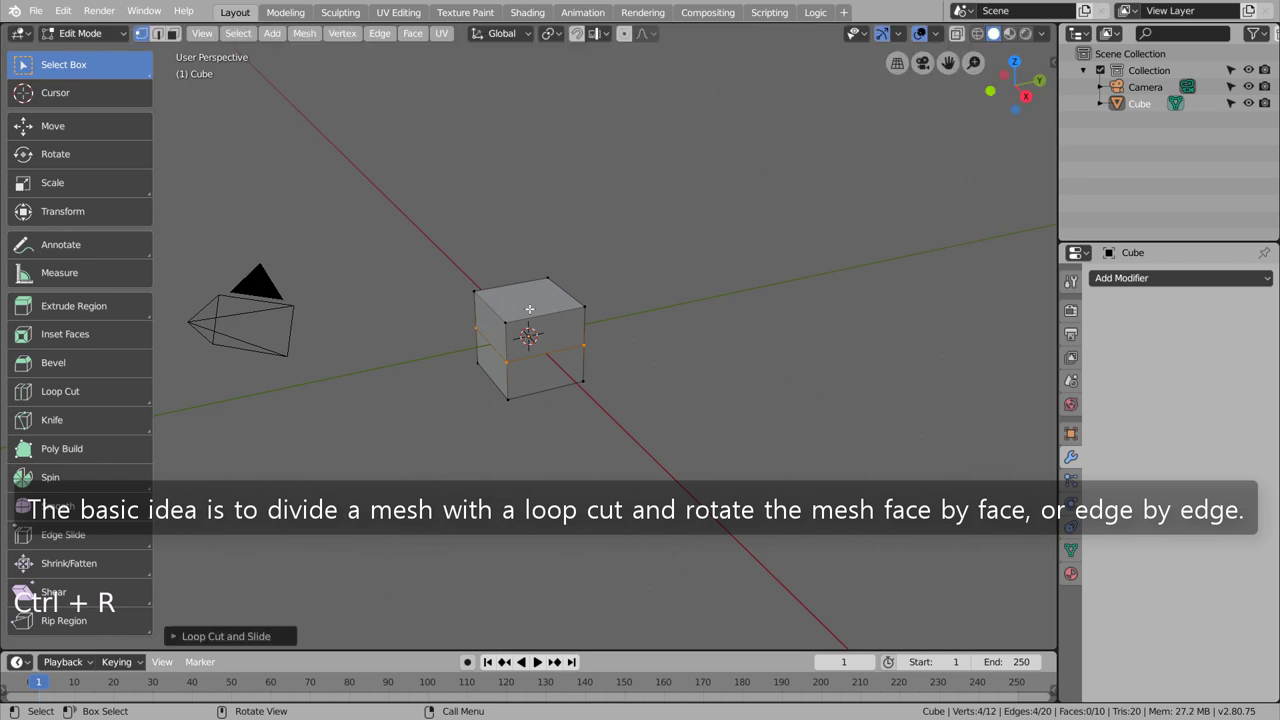
- Select the cube's top face in face mode and rotate it around Z
{"action": "left_click", "coordinate": [529, 309]}
{"action": "key", "text": "Tab"}
{"action": "left_click", "coordinate": [529, 308]}
{"action": "key", "text": "Tab"}
{"action": "key", "text": "3"}
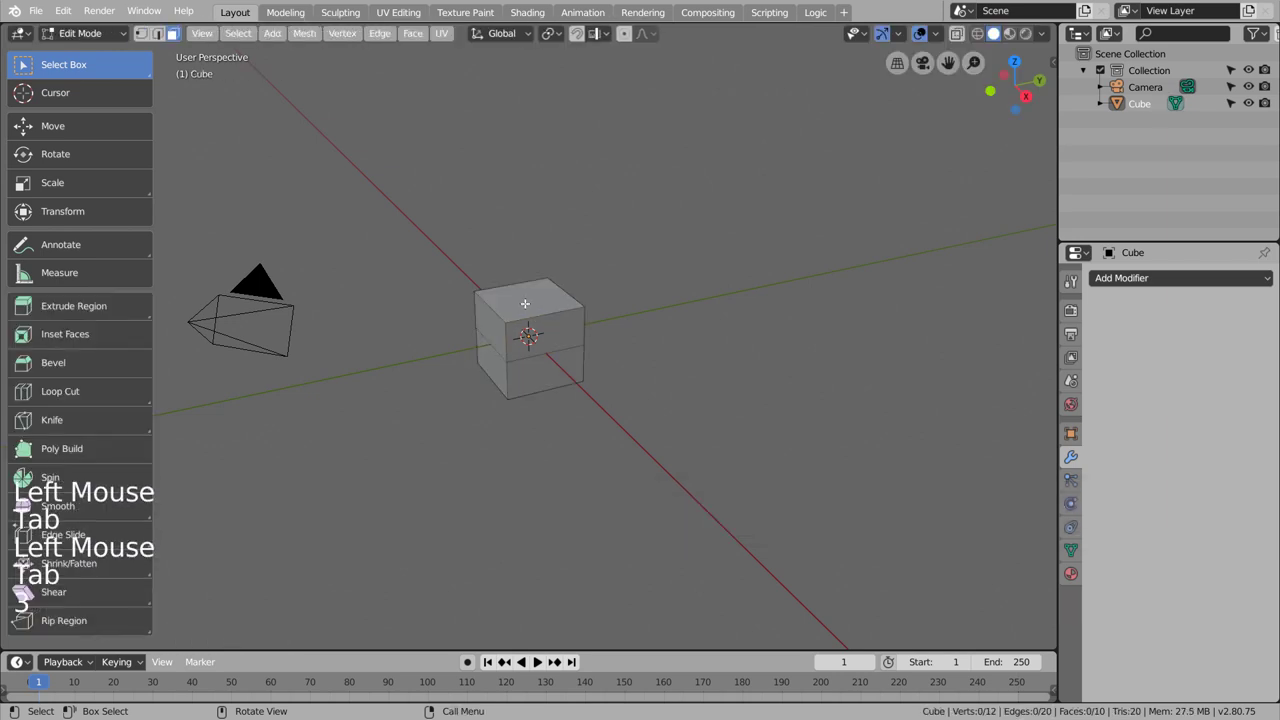
{"action": "left_click", "coordinate": [525, 303]}
{"action": "key", "text": "r"}
{"action": "key", "text": "z"}
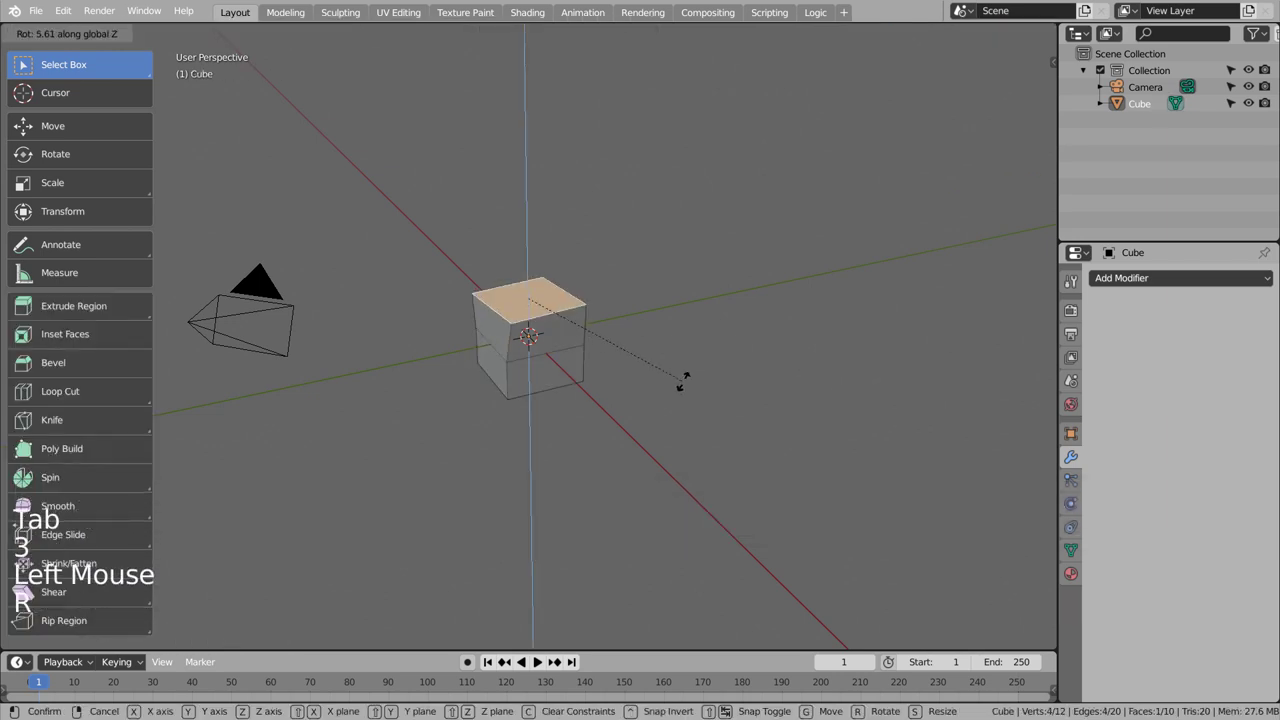
{"action": "left_click", "coordinate": [629, 234]}
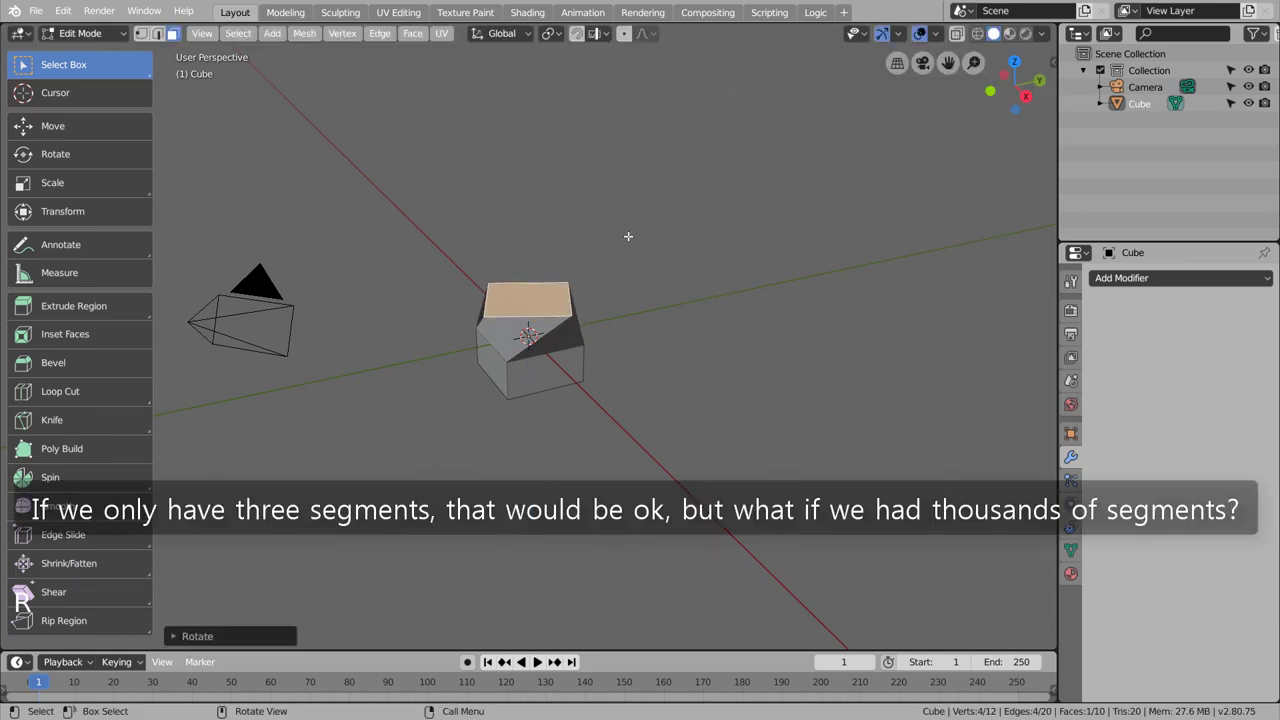
- Undo the top-face rotation and loop cut, restoring the plain cube
{"action": "middle_click_drag", "start_coordinate": [665, 403], "coordinate": [517, 366]}
{"action": "key", "text": "ctrl+z"}
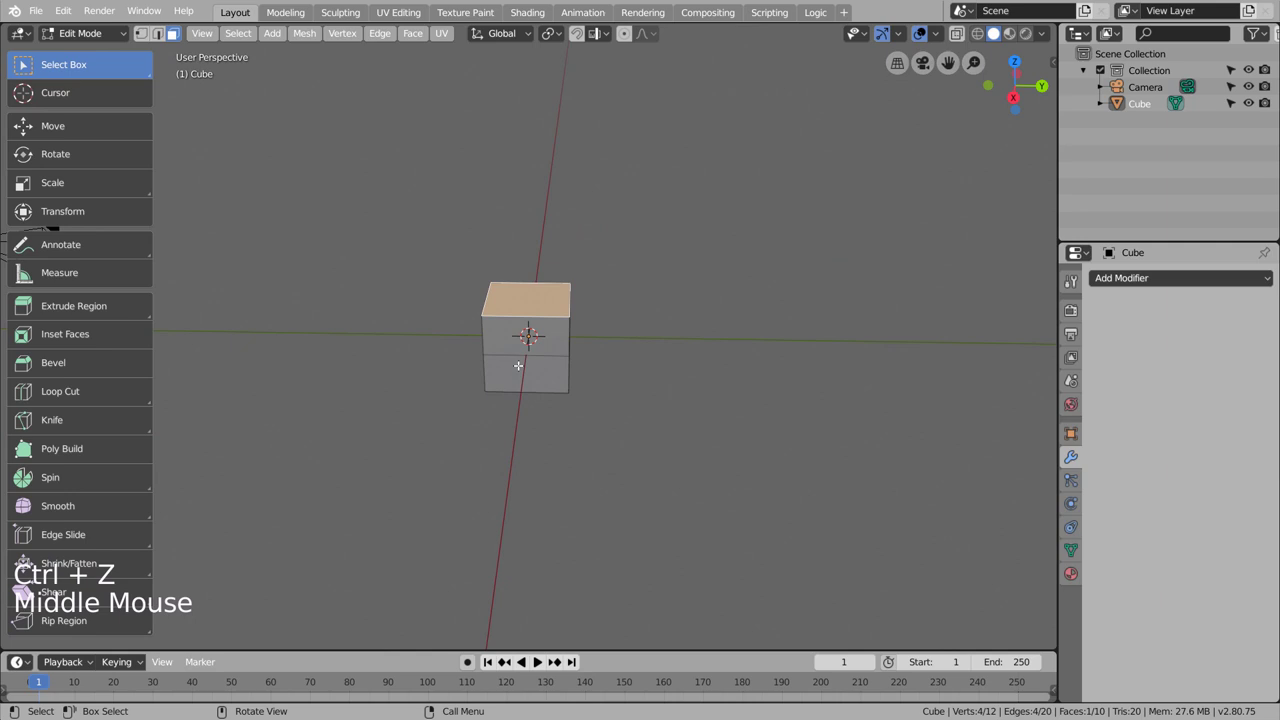
{"action": "key", "text": "ctrl+z"}
{"action": "key", "text": "ctrl+z"}
{"action": "key", "text": "Tab"}
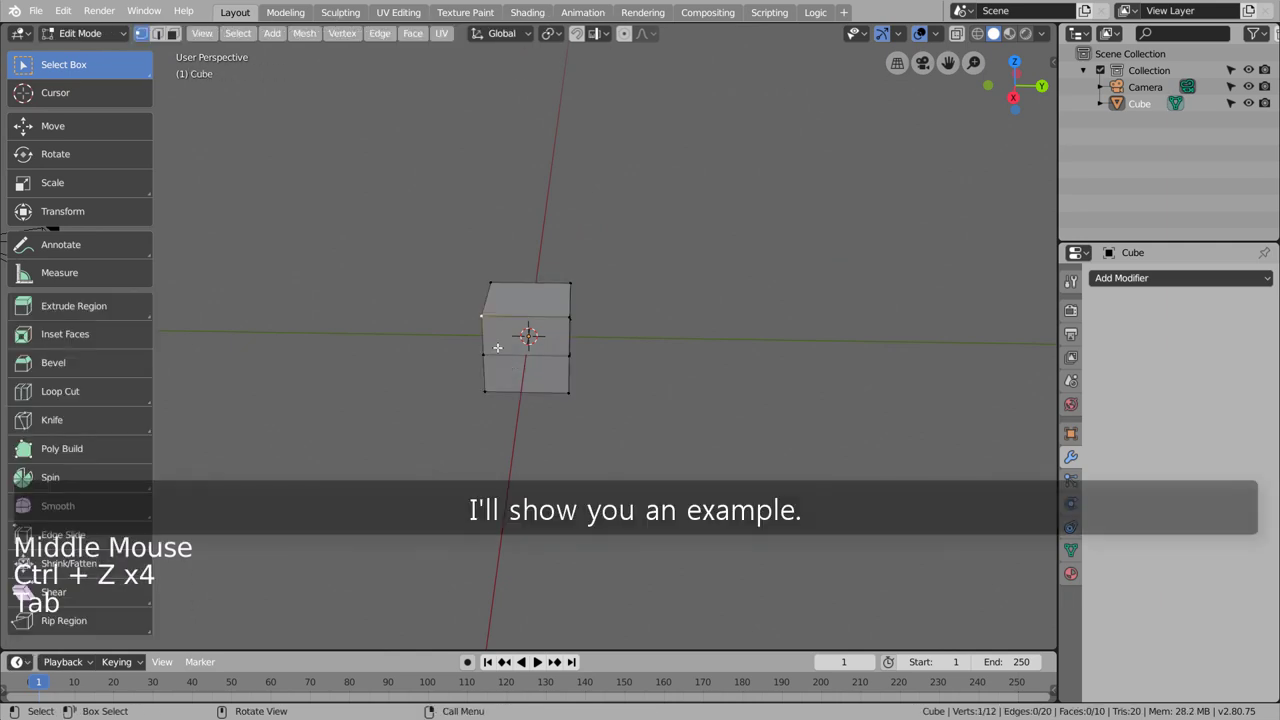
{"action": "key", "text": "ctrl+z"}
{"action": "key", "text": "ctrl+z"}
{"action": "key", "text": "ctrl+z"}
{"action": "key", "text": "ctrl+z"}
{"action": "key", "text": "ctrl+z"}
{"action": "key", "text": "ctrl+z"}
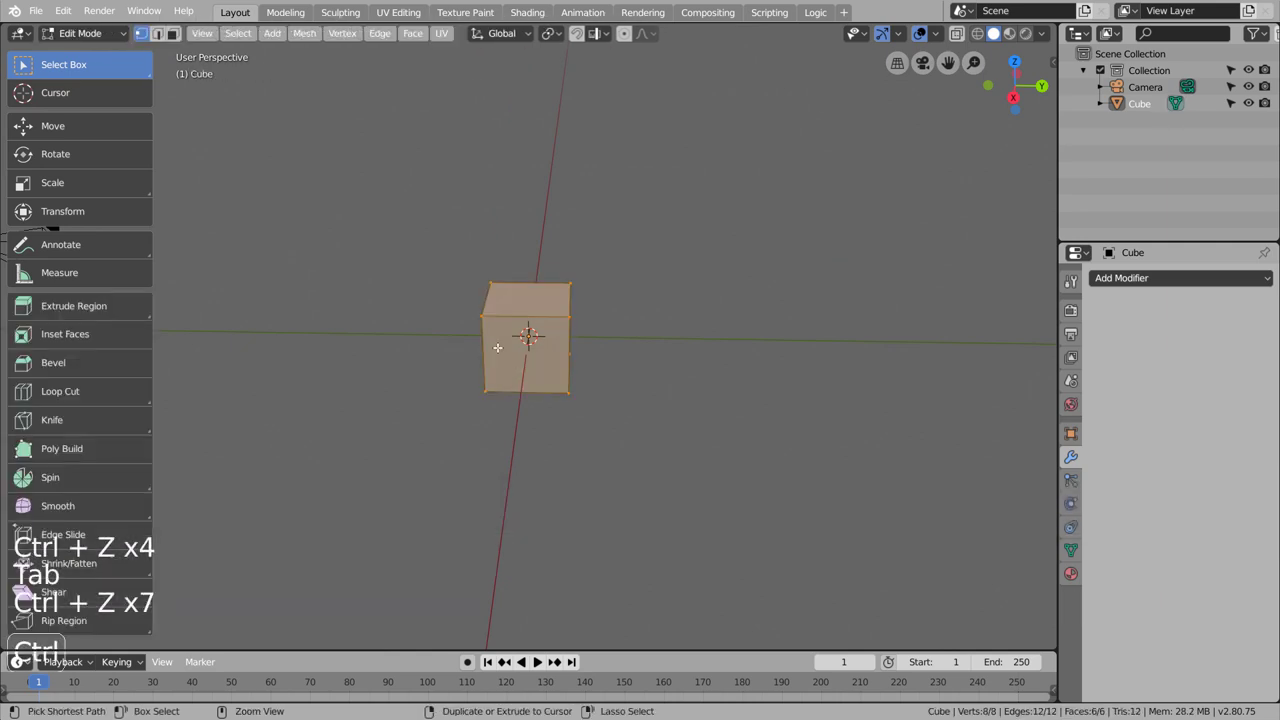
- Add 12 evenly spaced horizontal loop cuts around the cube
{"action": "key", "text": "ctrl+r"}
{"action": "scroll", "coordinate": [491, 348], "scroll_direction": "up", "scroll_amount": 6}
{"action": "scroll", "coordinate": [491, 348], "scroll_direction": "up", "scroll_amount": 5}
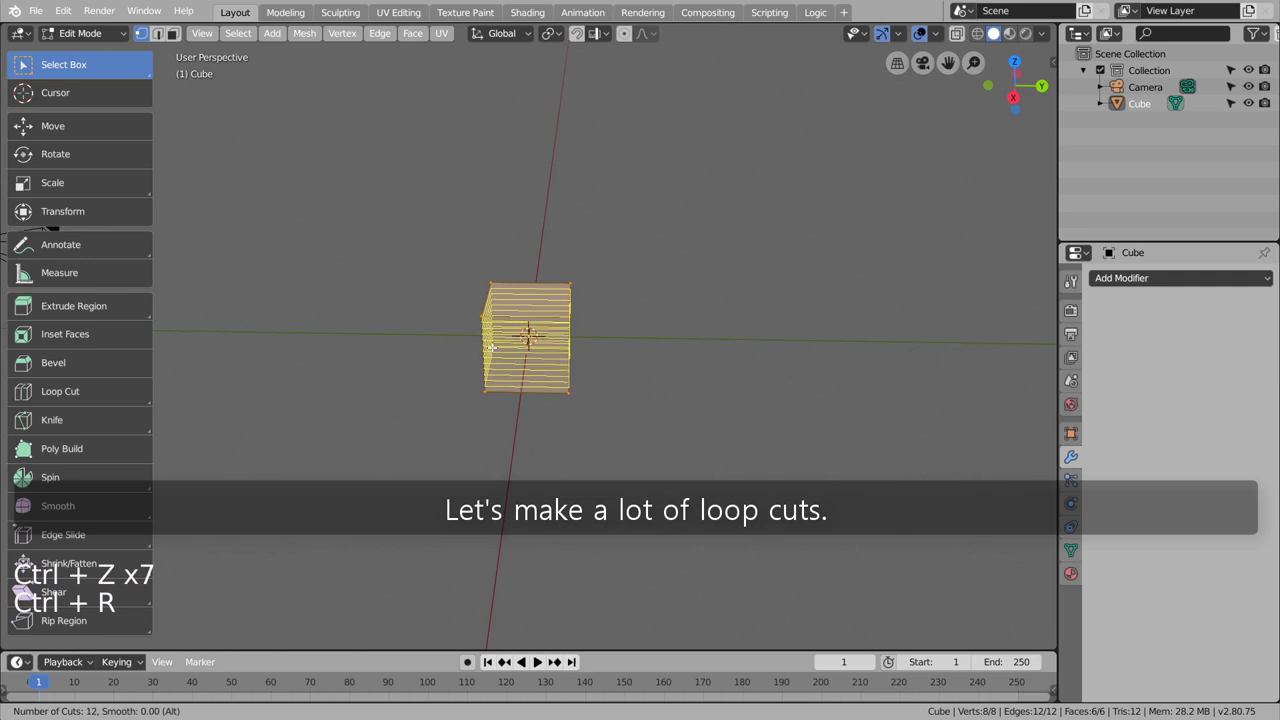
{"action": "left_click", "coordinate": [491, 348]}
{"action": "right_click", "coordinate": [491, 348]}
- Select the cube's top face in face mode and rotate it around the Z axis
{"action": "key", "text": "Tab"}
{"action": "middle_click_drag", "start_coordinate": [723, 362], "coordinate": [573, 345]}
{"action": "key", "text": "Tab"}
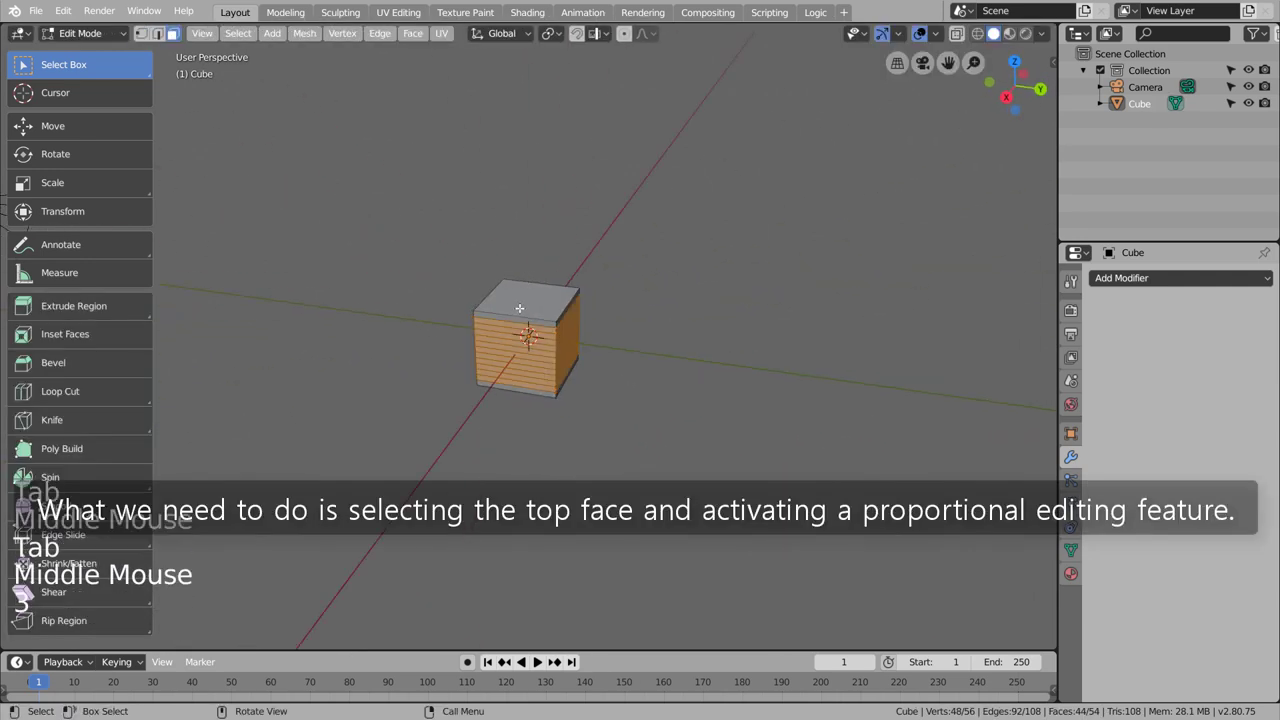
{"action": "key", "text": "3"}
{"action": "left_click", "coordinate": [560, 300]}
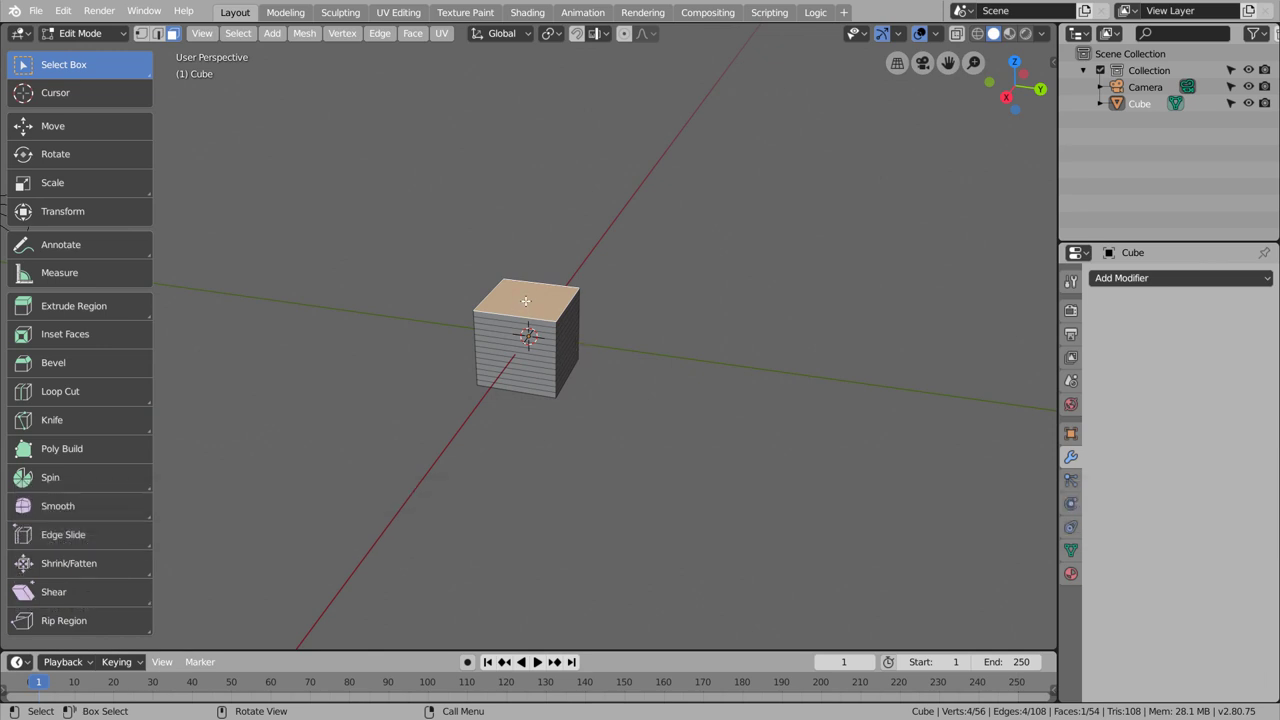
{"action": "key", "text": "r"}
{"action": "key", "text": "z"}
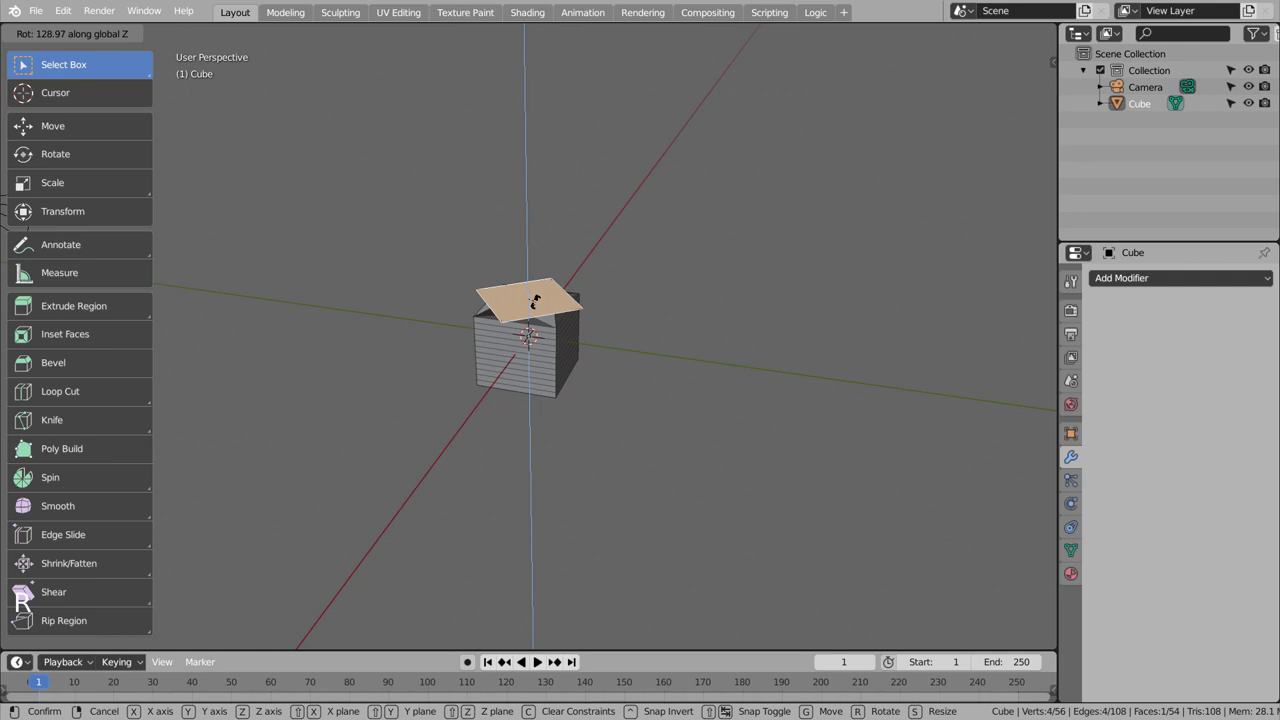
{"action": "left_click", "coordinate": [606, 357]}
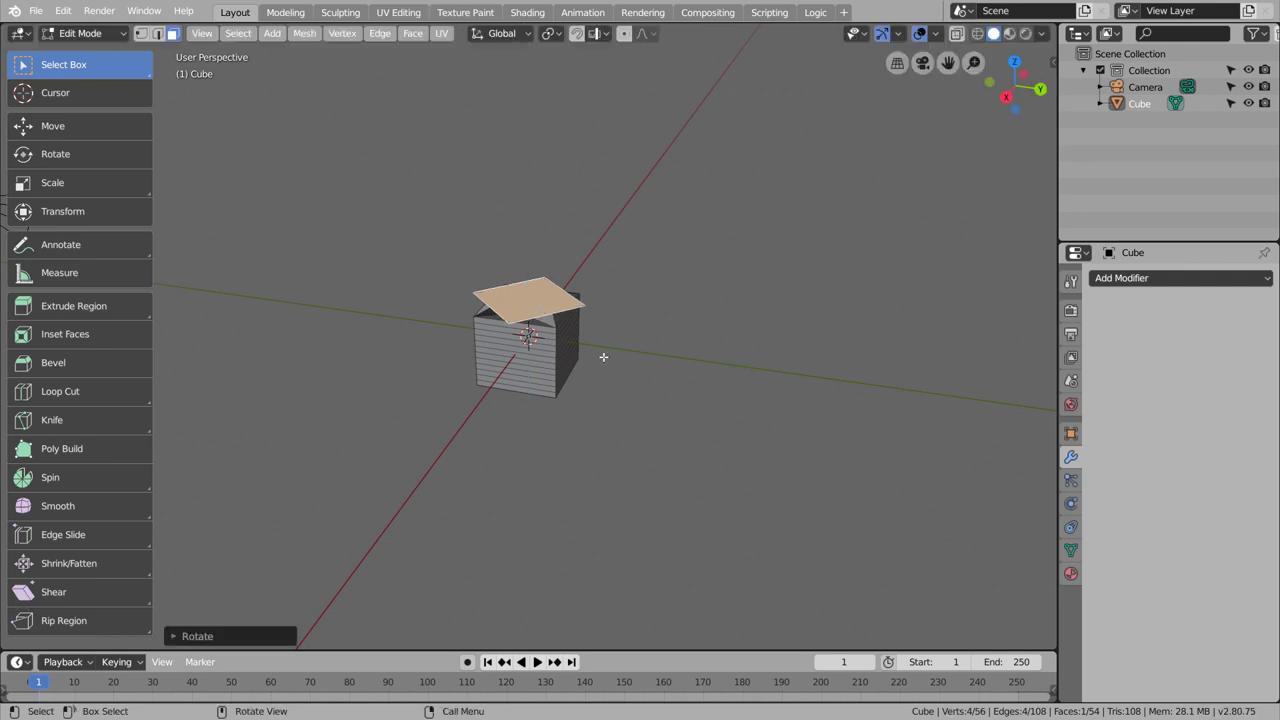
- Undo the face rotation, then twist the whole mesh around Z with proportional editing
{"action": "key", "text": "ctrl+z"}
{"action": "key", "text": "o"}
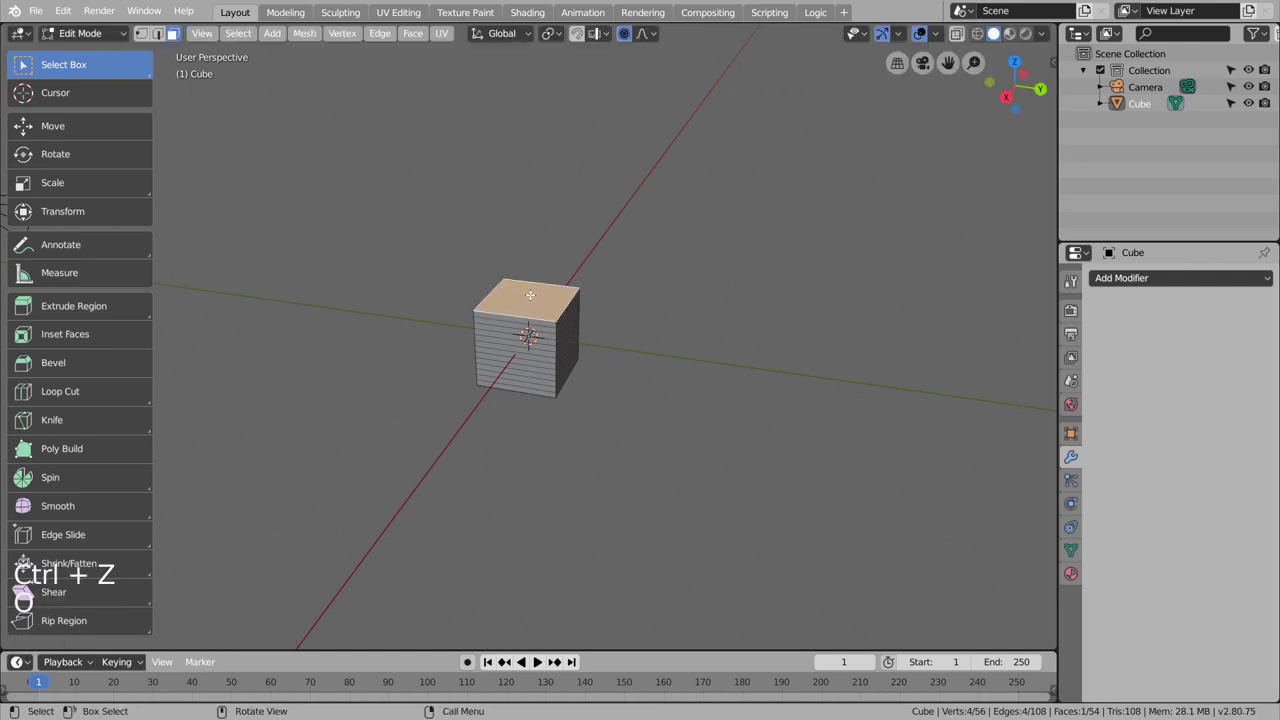
{"action": "key", "text": "r"}
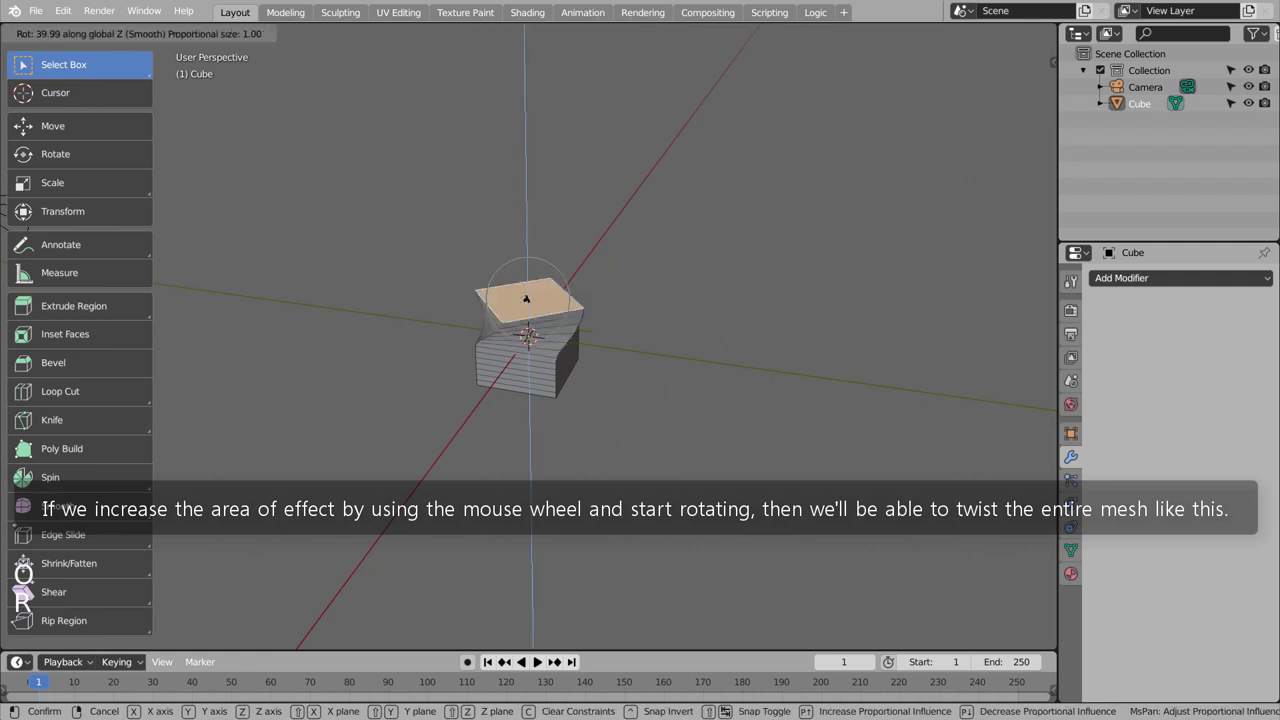
{"action": "key", "text": "z"}
{"action": "scroll", "coordinate": [532, 300], "scroll_direction": "down", "scroll_amount": 13}
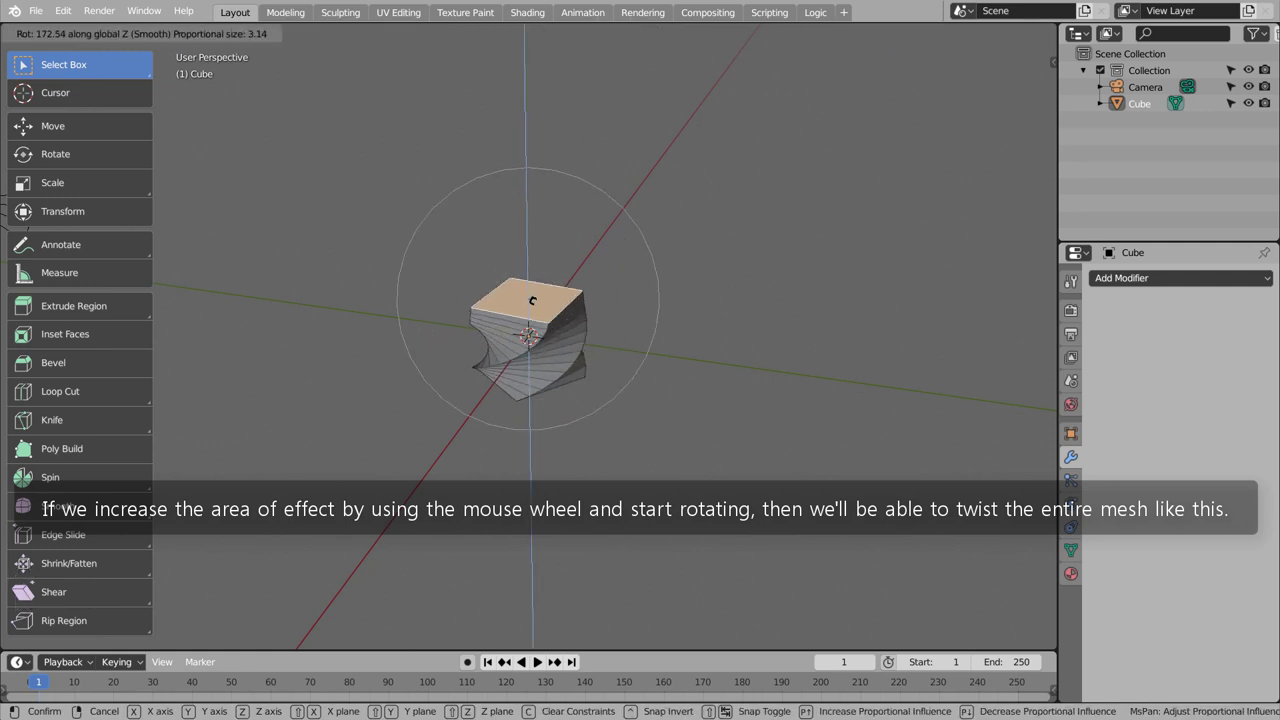
{"action": "left_click", "coordinate": [526, 297]}
{"action": "mouse_move", "coordinate": [571, 414]}
{"action": "middle_mouse_down"}
{"action": "mouse_move", "coordinate": [771, 374]}
{"action": "mouse_move", "coordinate": [891, 374]}
{"action": "mouse_move", "coordinate": [1008, 409]}
{"action": "mouse_move", "coordinate": [169, 380]}
{"action": "mouse_move", "coordinate": [893, 394]}
{"action": "mouse_move", "coordinate": [706, 389]}
{"action": "mouse_move", "coordinate": [554, 297]}
{"action": "mouse_move", "coordinate": [560, 400]}
{"action": "middle_mouse_up"}
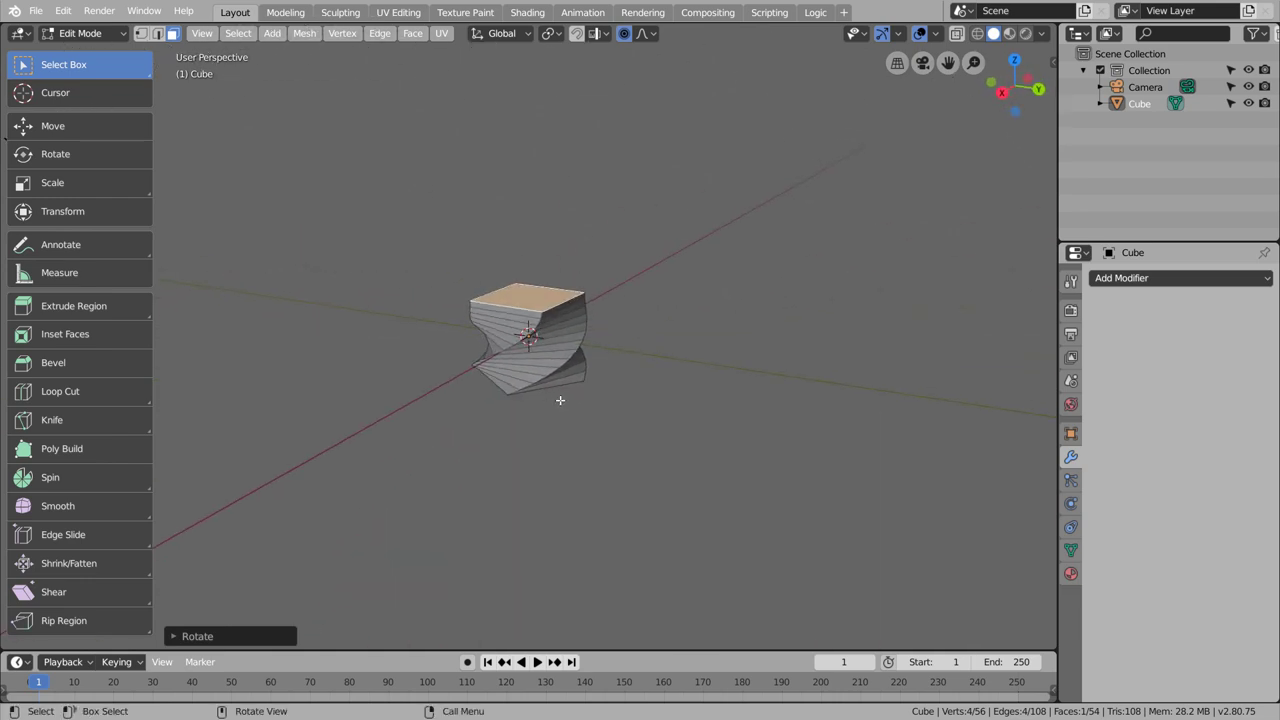
- Delete the twisted cube and switch to the top view
{"action": "key", "text": "Tab"}
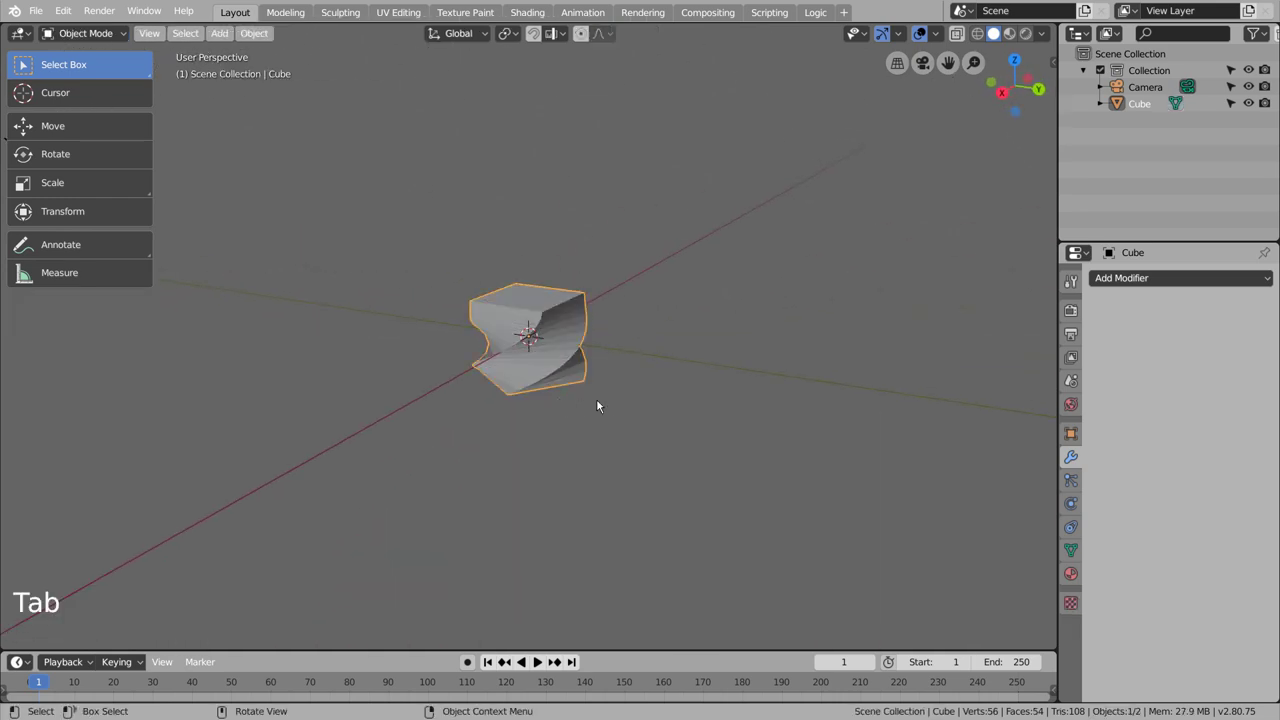
{"action": "key", "text": "x"}
{"action": "left_click", "coordinate": [551, 317]}
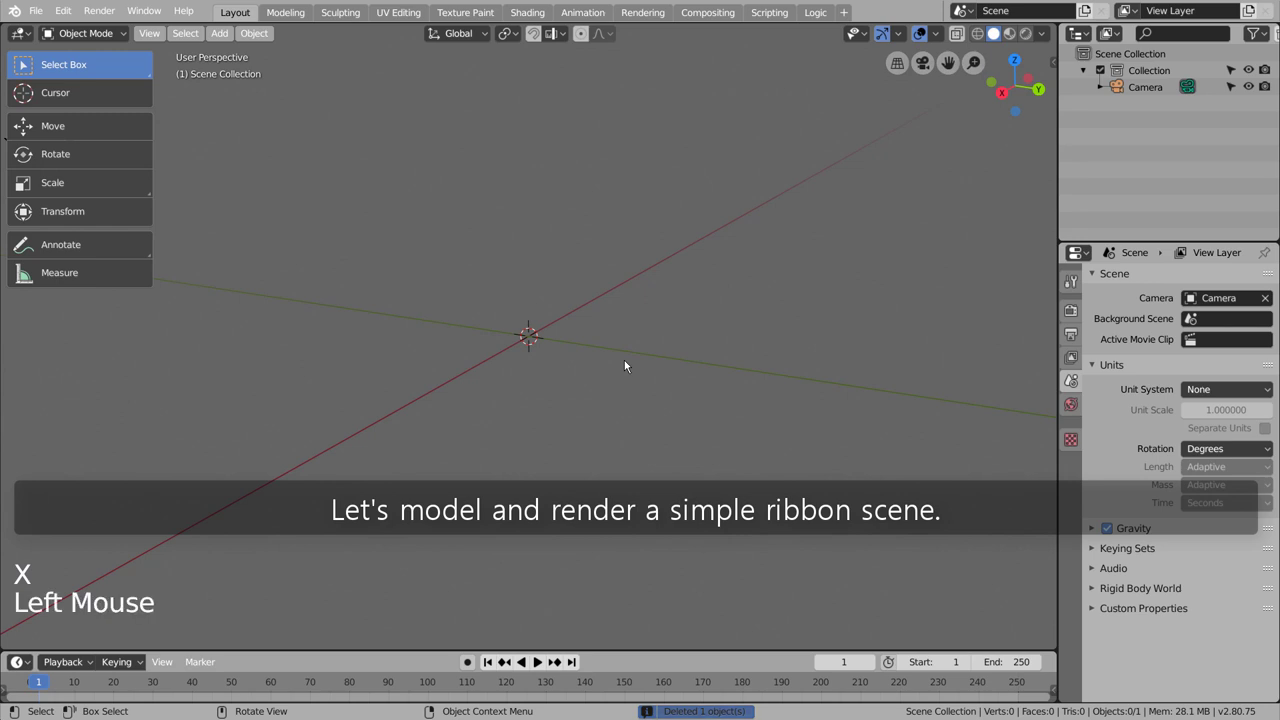
{"action": "key", "text": "KP_1"}
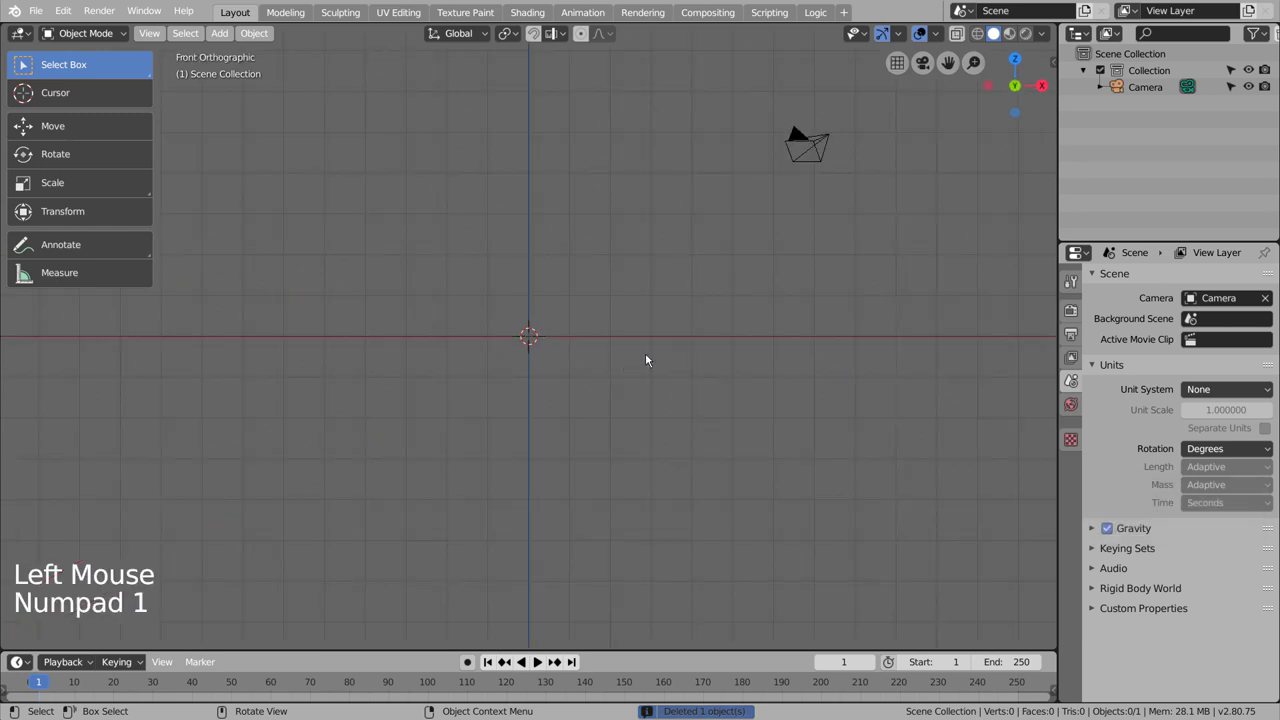
{"action": "left_click", "coordinate": [646, 355]}
{"action": "key", "text": "KP_7"}
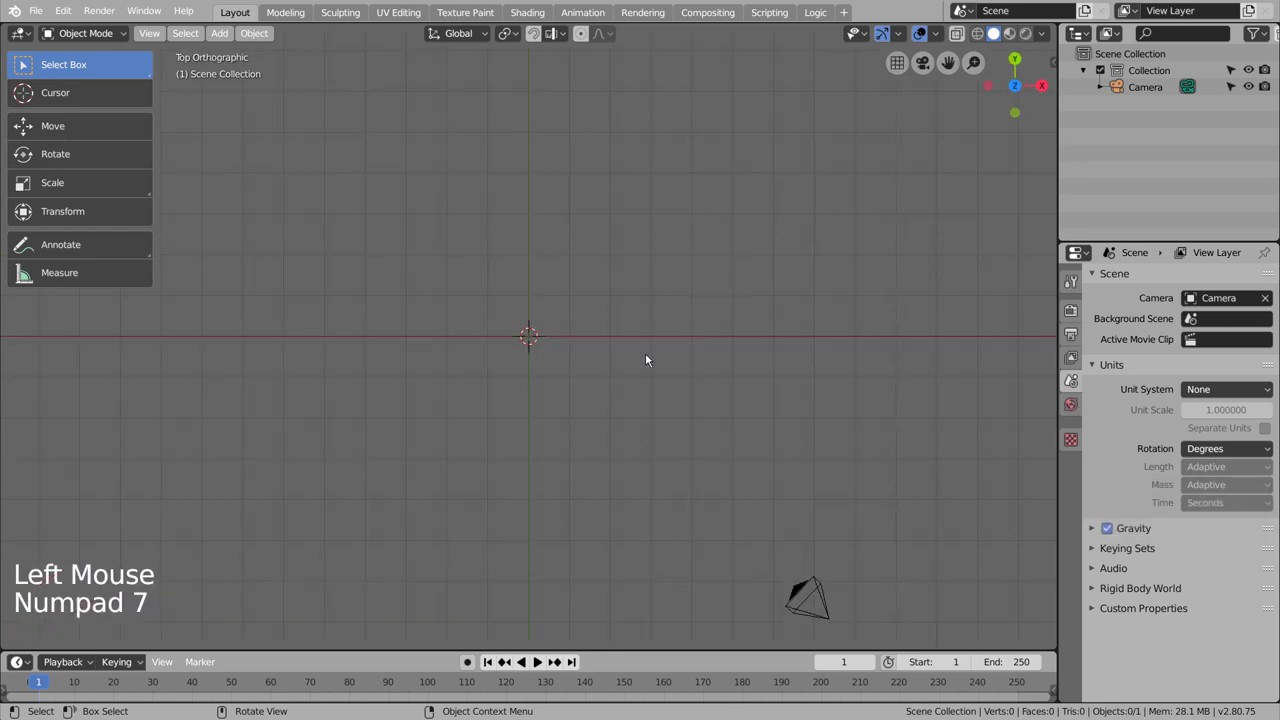
{"action": "key", "text": "shift+a"}
- Add a plane and scale it up to about 3.69 times its size
{"action": "mouse_move", "coordinate": [645, 352]}
{"action": "left_click", "coordinate": [697, 348]}
{"action": "key", "text": "s"}
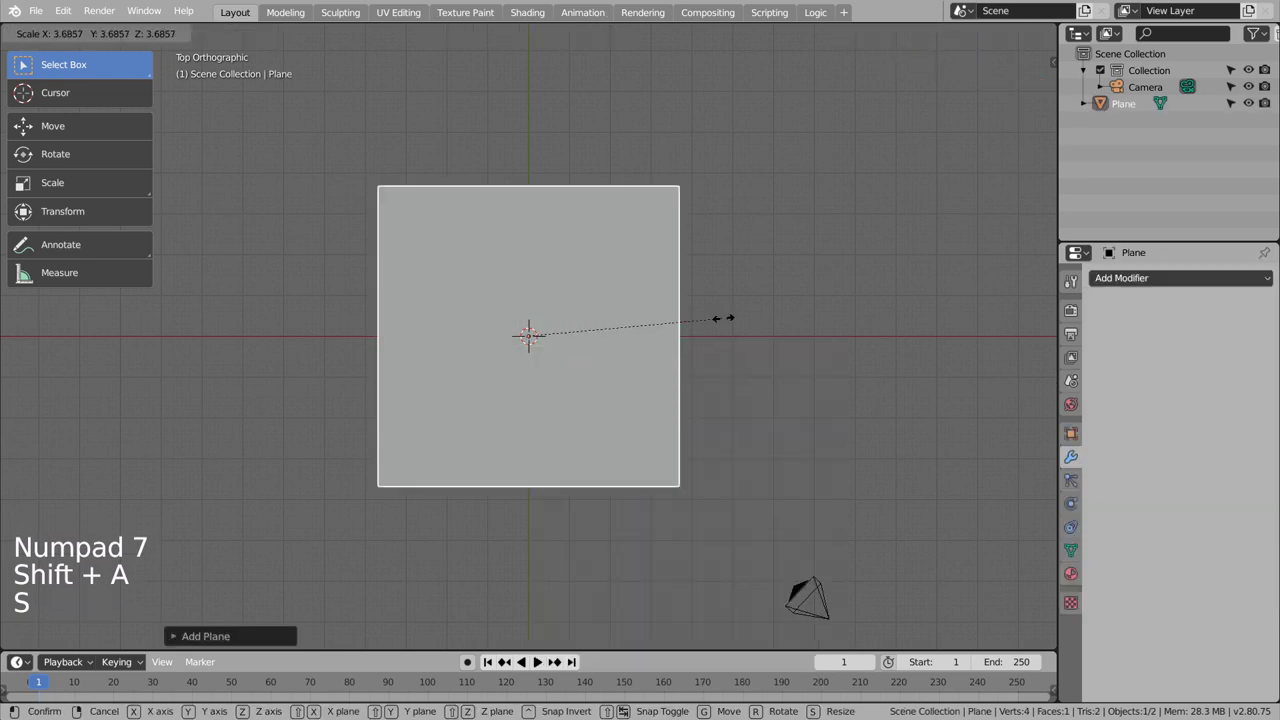
{"action": "left_click", "coordinate": [941, 296]}
- Add a second plane and narrow it along the X axis
{"action": "left_click", "coordinate": [924, 277]}
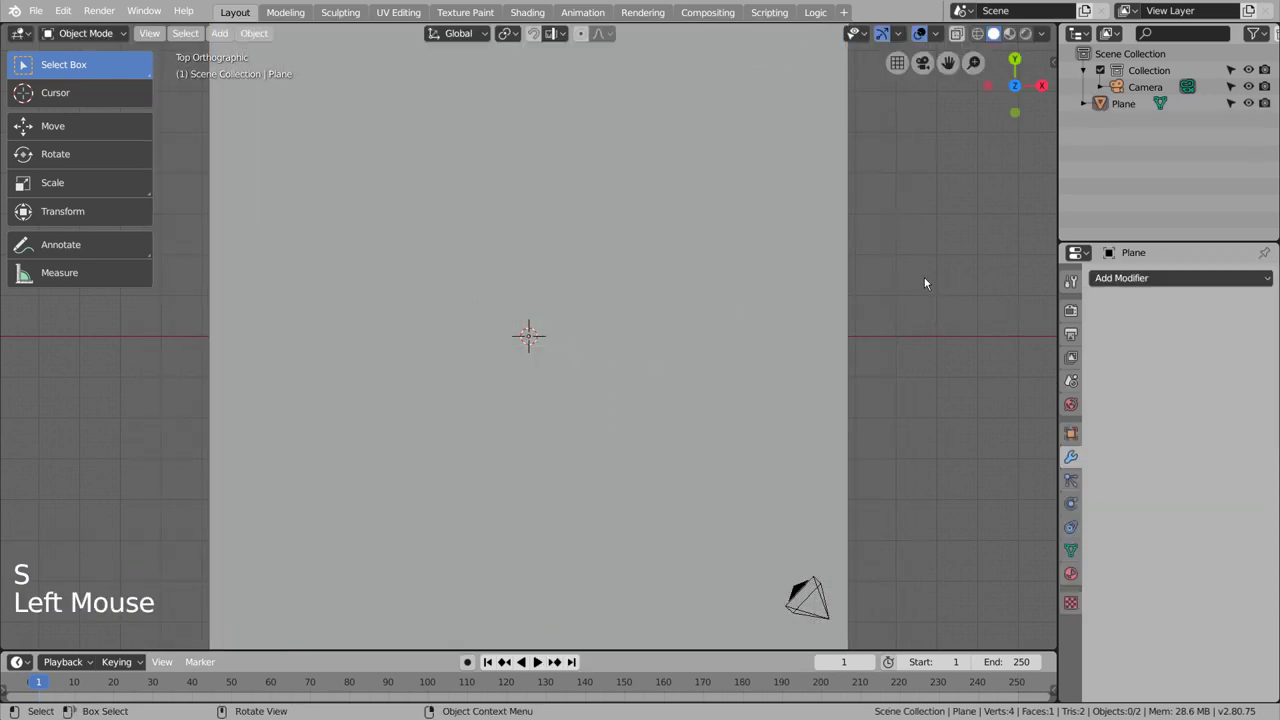
{"action": "key", "text": "shift+a"}
{"action": "mouse_move", "coordinate": [925, 277]}
{"action": "left_click", "coordinate": [978, 279]}
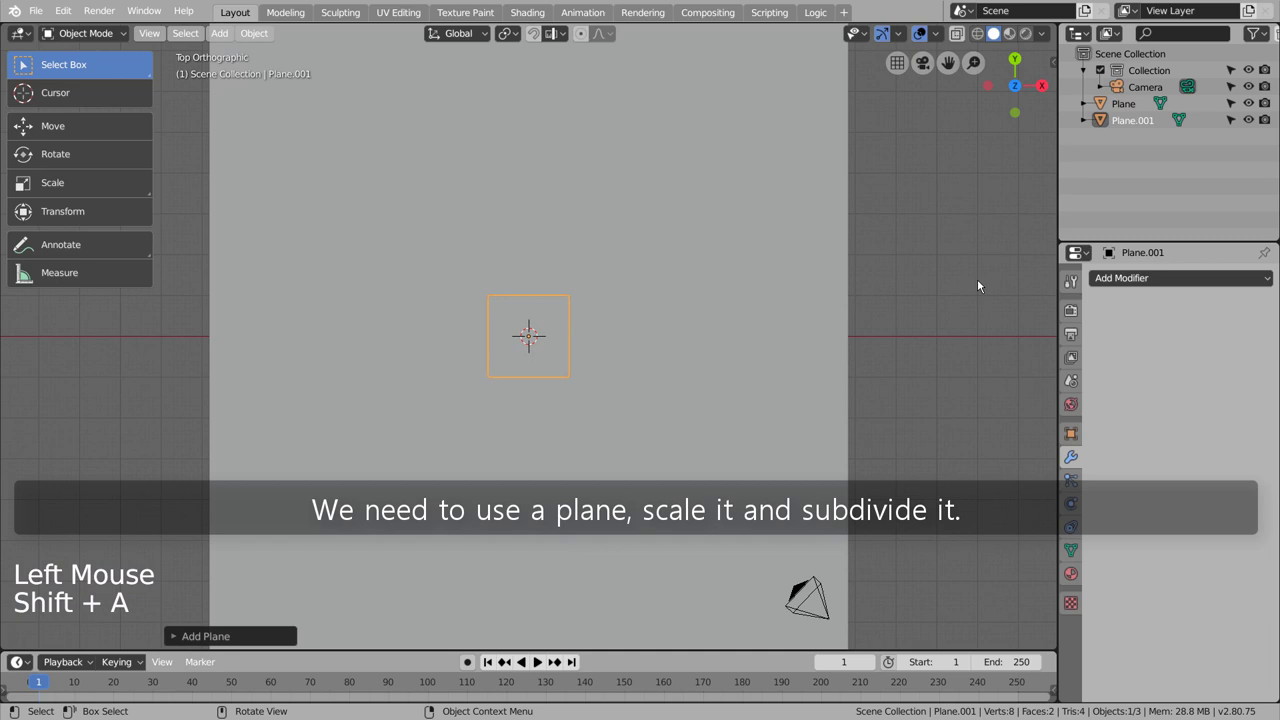
{"action": "key", "text": "s"}
{"action": "key", "text": "x"}
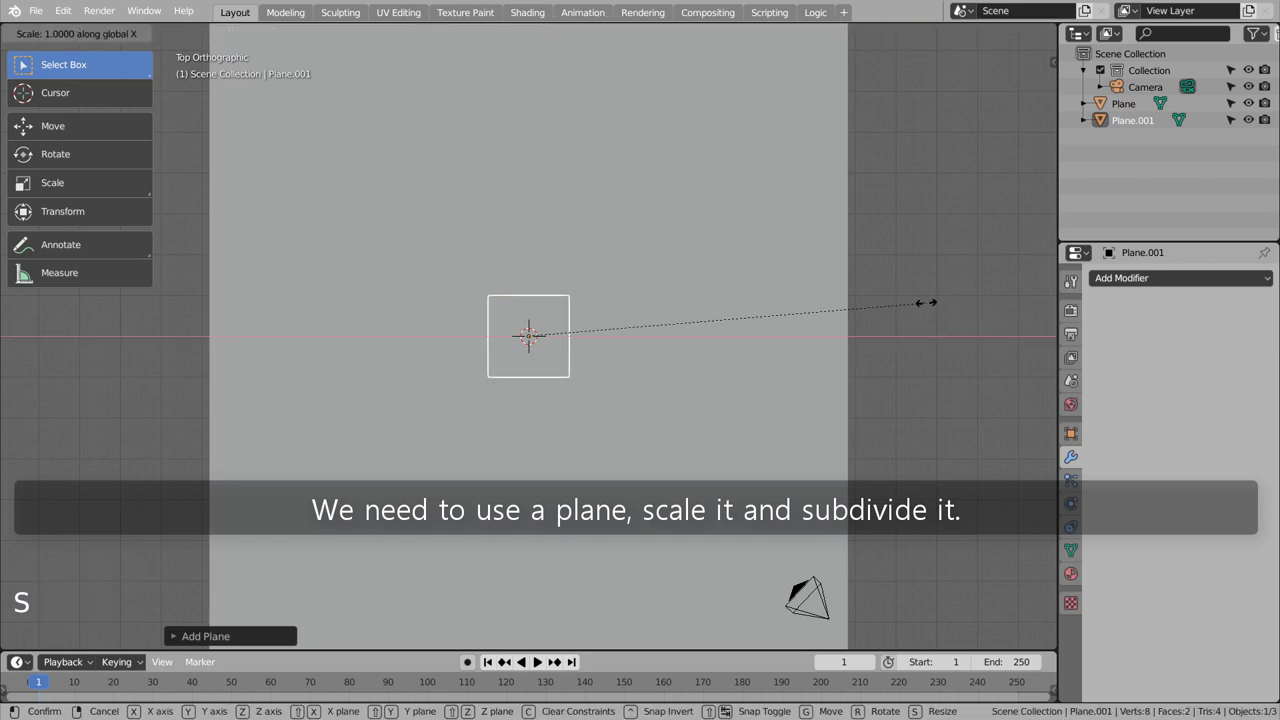
{"action": "left_click", "coordinate": [568, 331]}
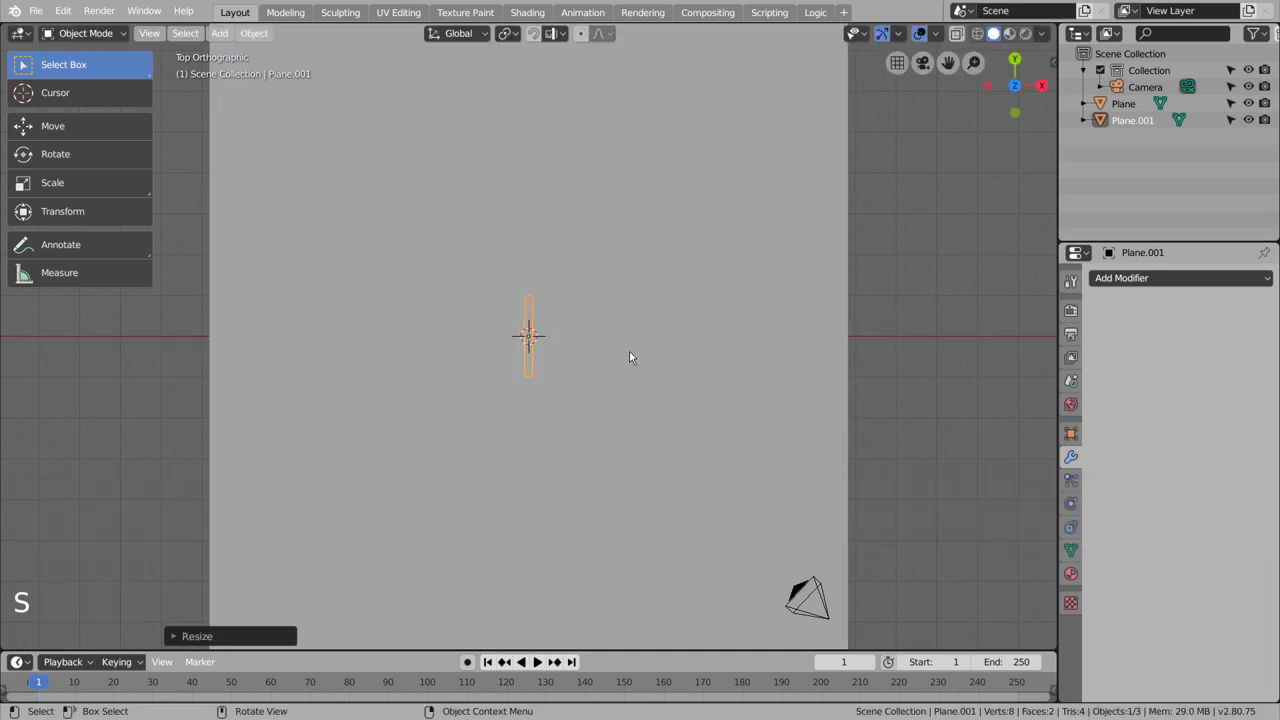
- Stretch the second plane along Y into a long thin strip
{"action": "key", "text": "s"}
{"action": "right_click", "coordinate": [736, 378]}
{"action": "key", "text": "s"}
{"action": "key", "text": "z"}
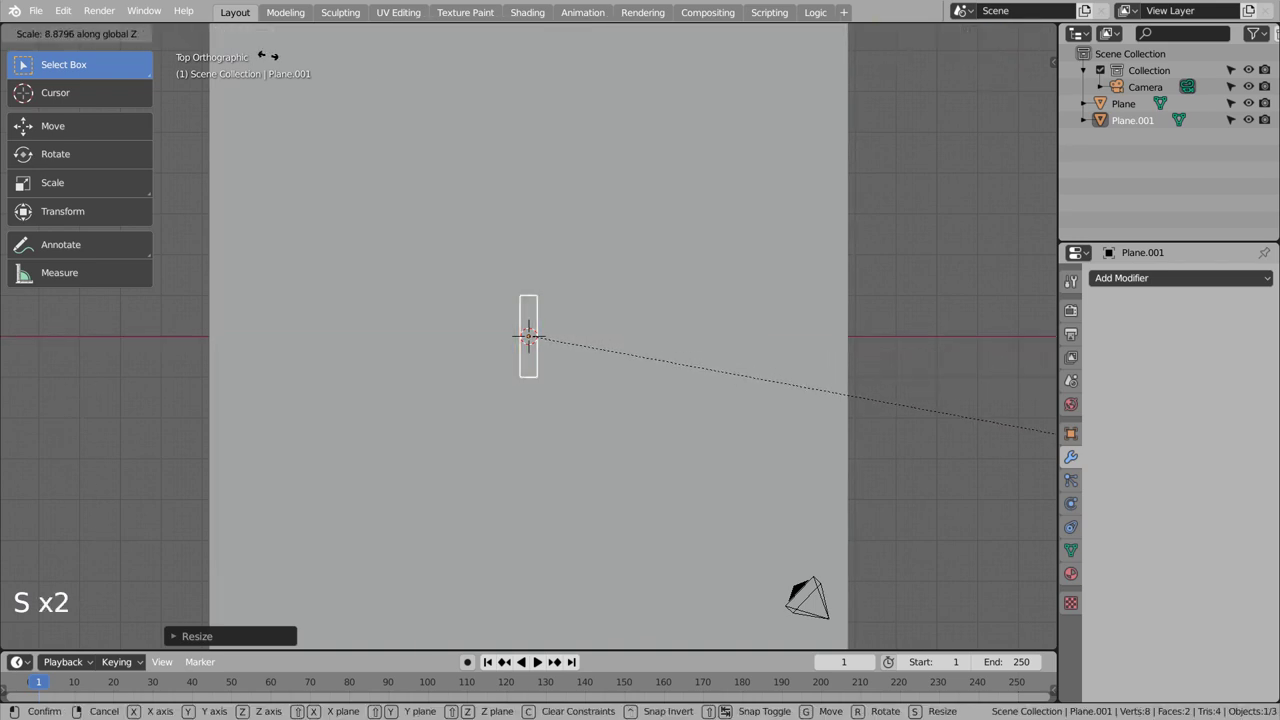
{"action": "key", "text": "y"}
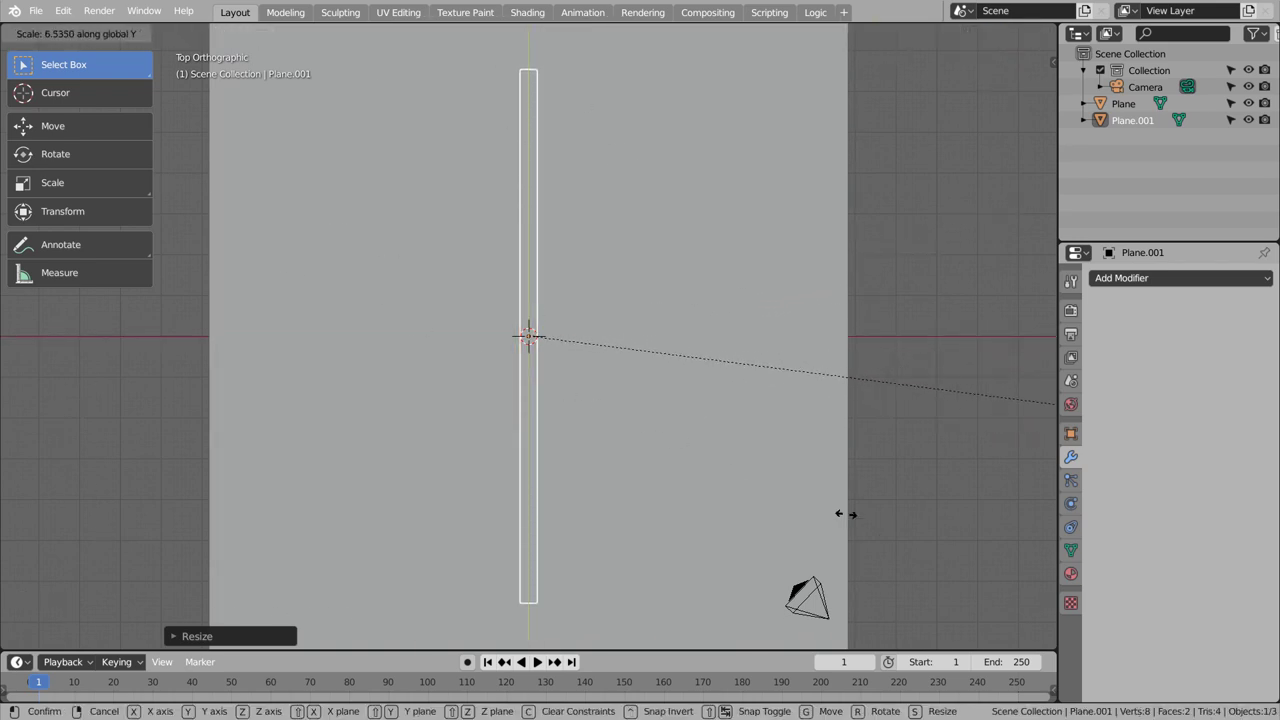
{"action": "left_click", "coordinate": [997, 601]}
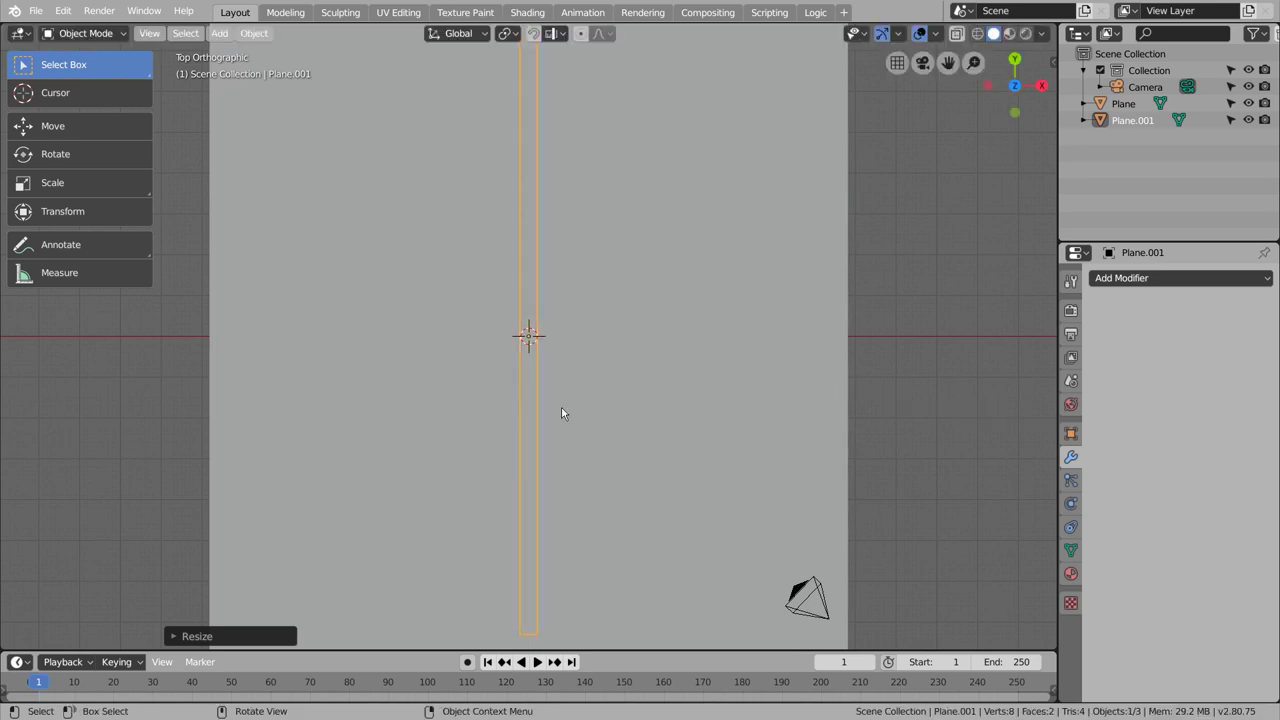
- Lower the big plane along Z with the Move tool
{"action": "left_click", "coordinate": [53, 126]}
{"action": "middle_click_drag", "start_coordinate": [766, 423], "coordinate": [658, 369]}
{"action": "left_click", "coordinate": [658, 369]}
{"action": "left_click_drag", "start_coordinate": [528, 296], "coordinate": [592, 318]}
{"action": "left_click", "coordinate": [593, 320]}
- Slide the strip left along X onto the big plane's left edge
{"action": "middle_click_drag", "start_coordinate": [593, 320], "coordinate": [569, 422]}
{"action": "left_click_drag", "start_coordinate": [583, 334], "coordinate": [328, 326]}
{"action": "key", "text": "KP_1"}
{"action": "key", "text": "KP_0"}
{"action": "key", "text": "KP_1"}
{"action": "key", "text": "KP_7"}
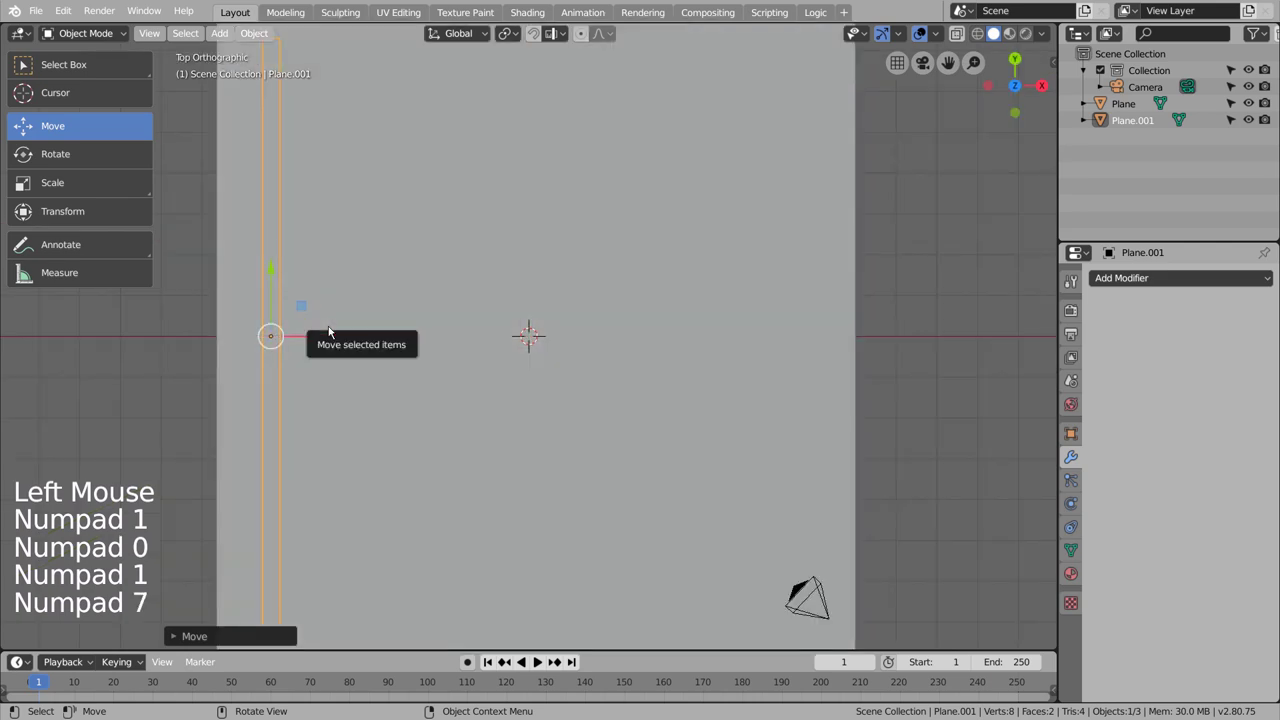
{"action": "scroll", "coordinate": [247, 335], "scroll_direction": "up", "scroll_amount": 1}
{"action": "scroll", "coordinate": [245, 335], "scroll_direction": "down", "scroll_amount": 4}
{"action": "scroll", "coordinate": [239, 335], "scroll_direction": "up", "scroll_amount": 1}
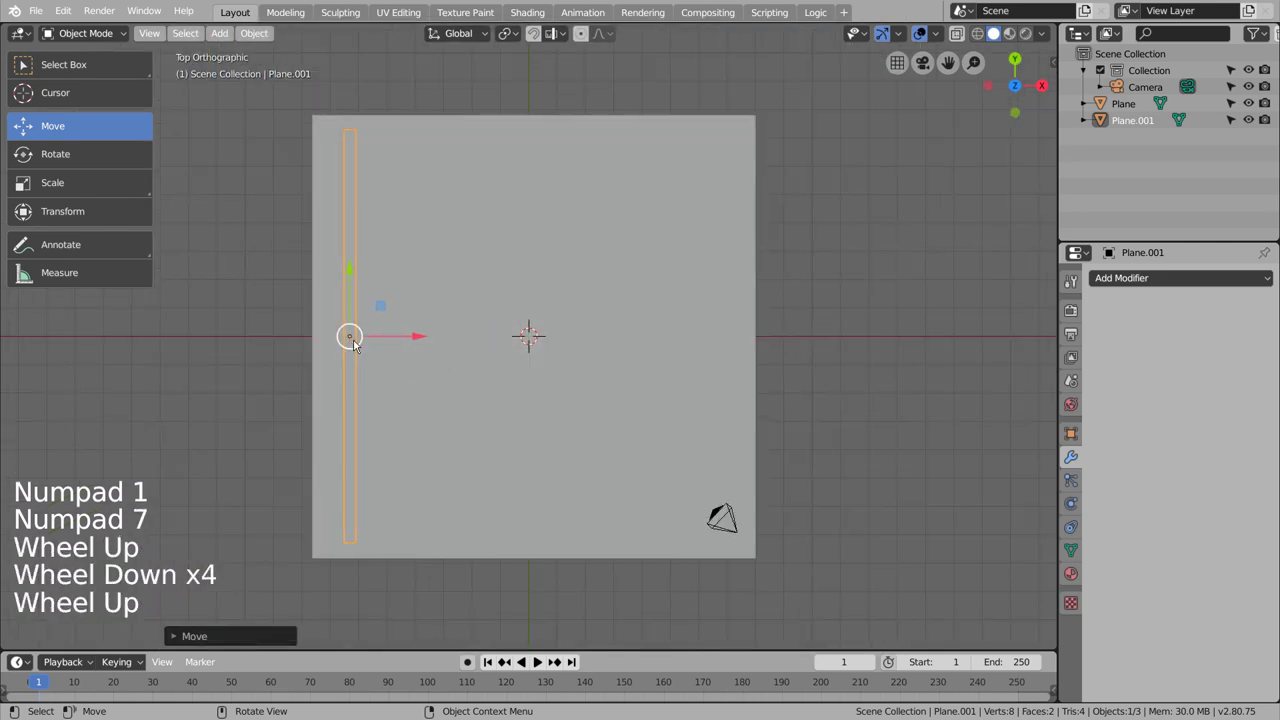
{"action": "left_click_drag", "start_coordinate": [390, 334], "coordinate": [398, 334]}
- Cut the strip into segments with 28 loop cuts in Edit Mode
{"action": "key", "text": "Tab"}
{"action": "key", "text": "ctrl+r"}
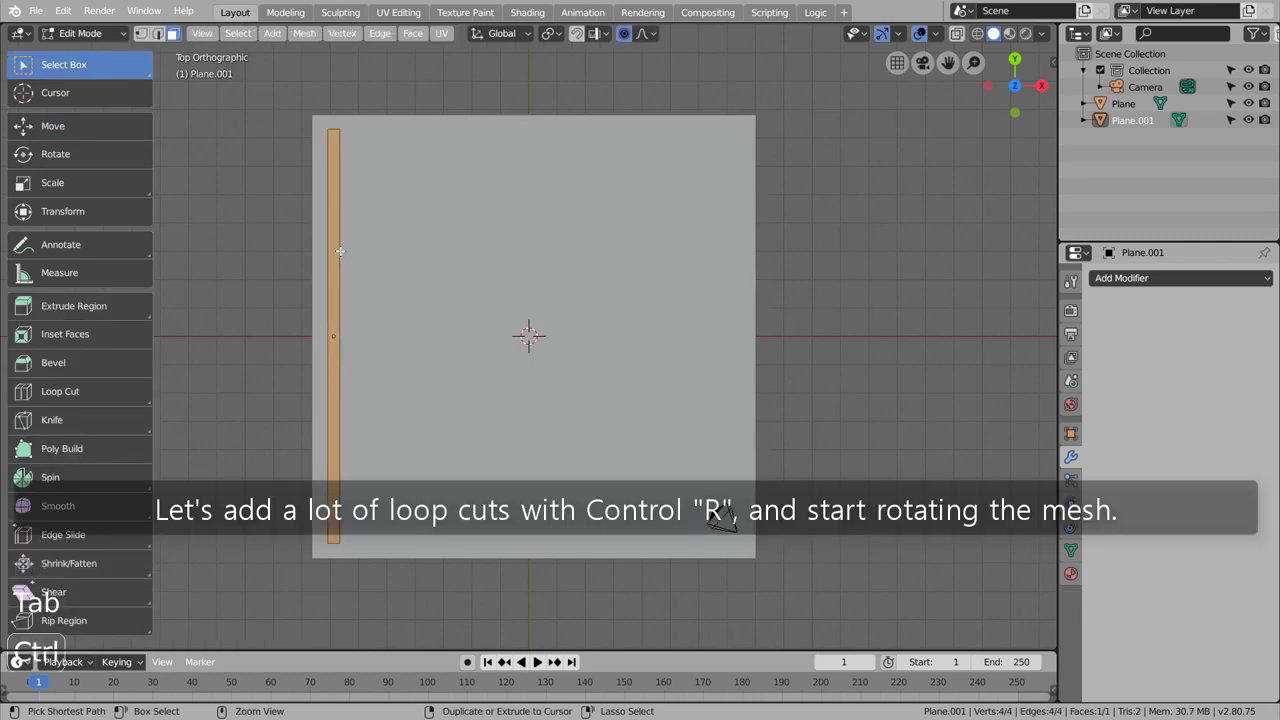
{"action": "scroll", "coordinate": [340, 260], "scroll_direction": "up", "scroll_amount": 6}
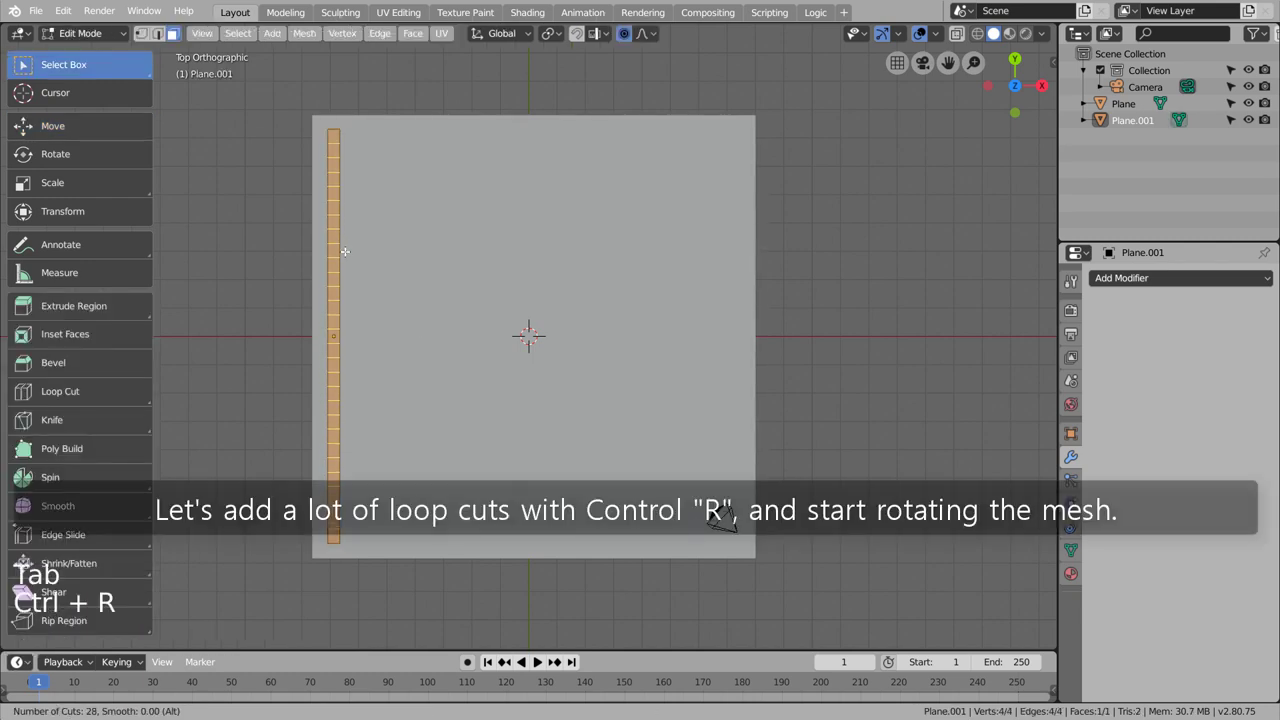
{"action": "left_click", "coordinate": [345, 251]}
{"action": "right_click", "coordinate": [344, 251]}
{"action": "key", "text": "Tab"}
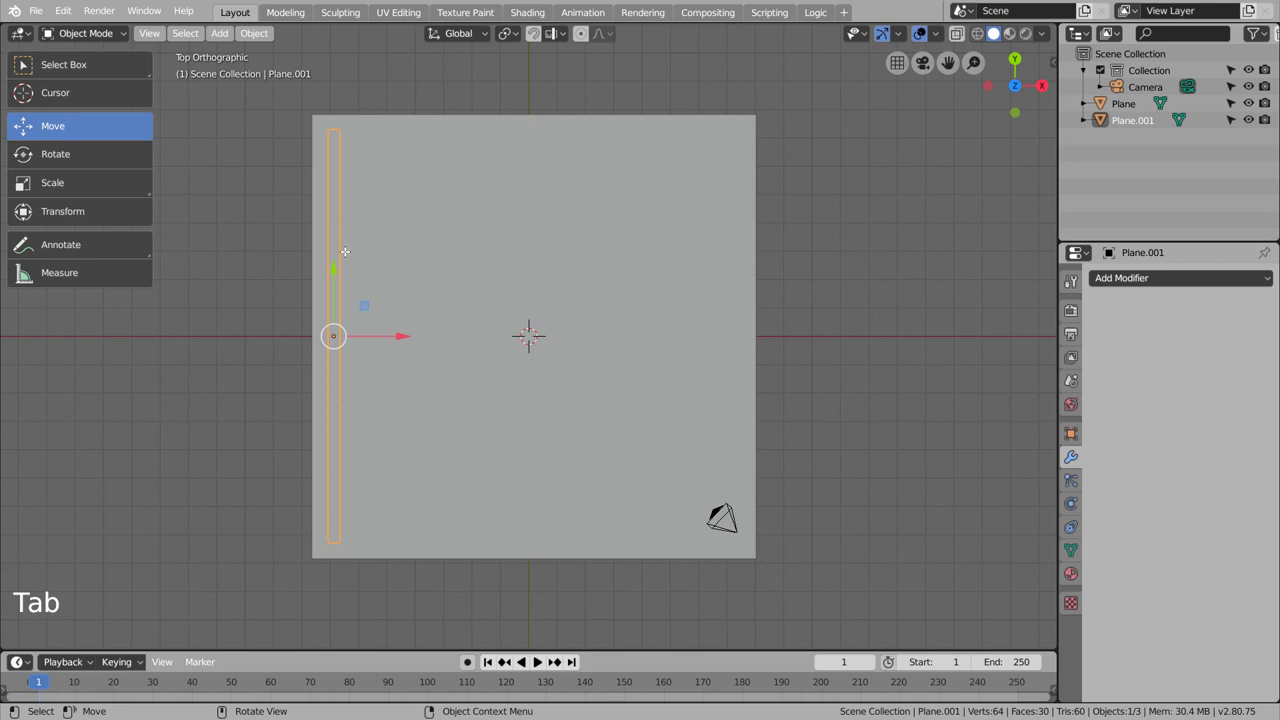
{"action": "key", "text": "Tab"}
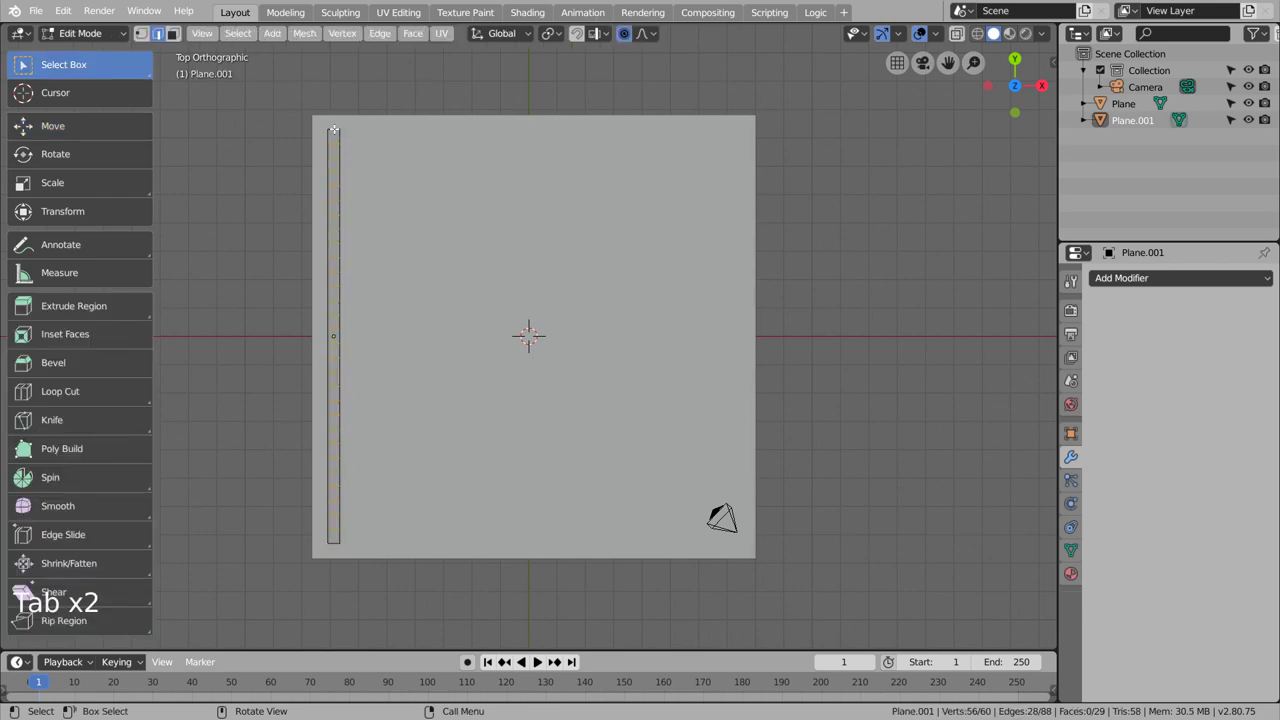
- Select the strip's top edge and twist it about 862° around Y with proportional falloff
{"action": "key", "text": "2"}
{"action": "left_click", "coordinate": [334, 130]}
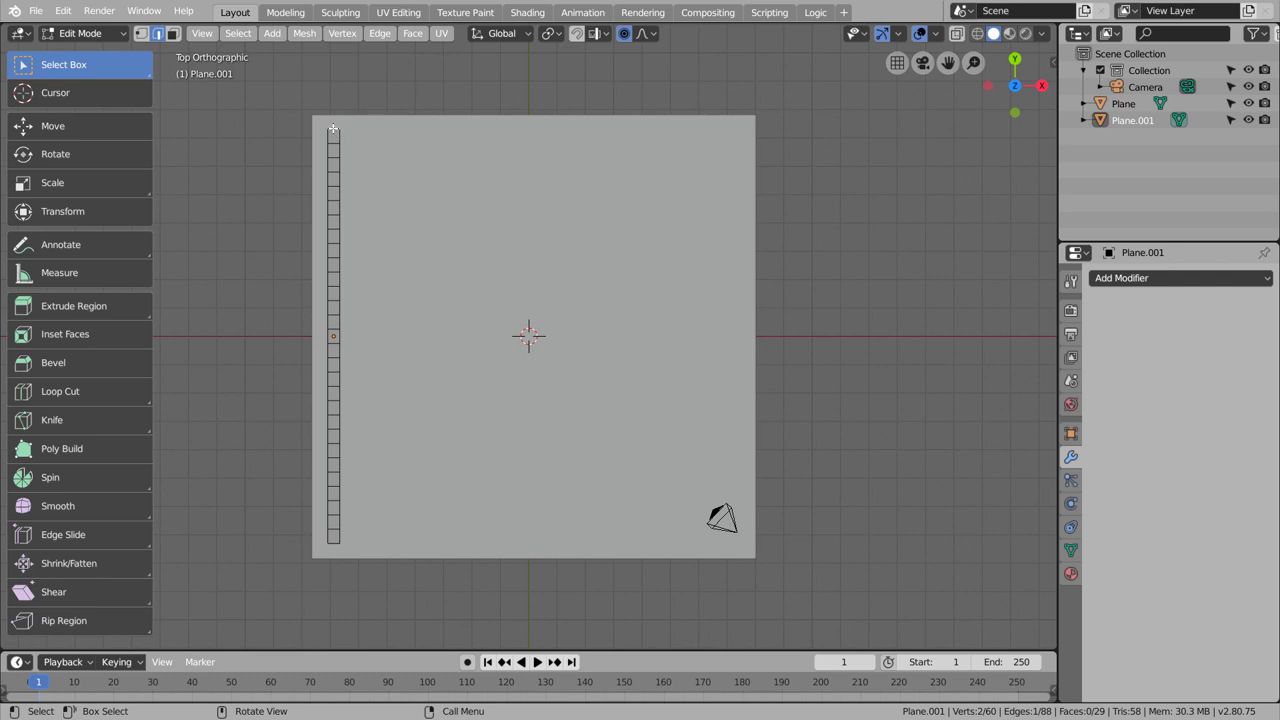
{"action": "key", "text": "r"}
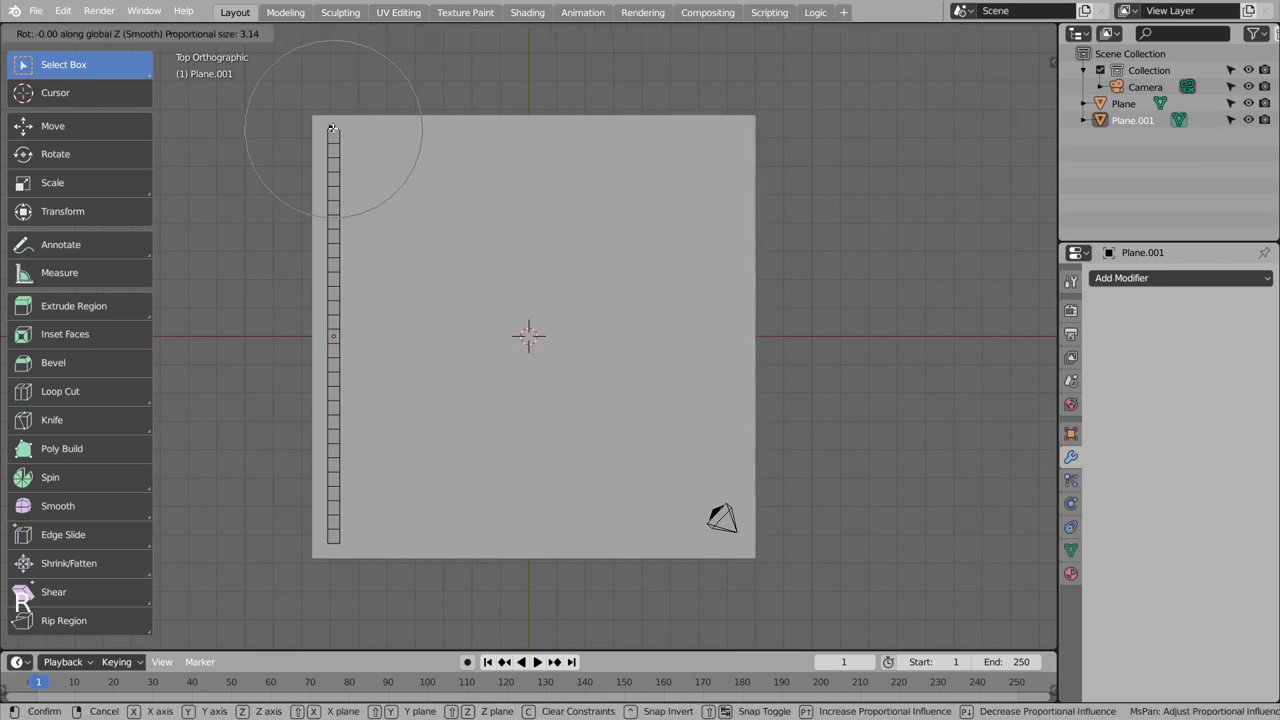
{"action": "key", "text": "y"}
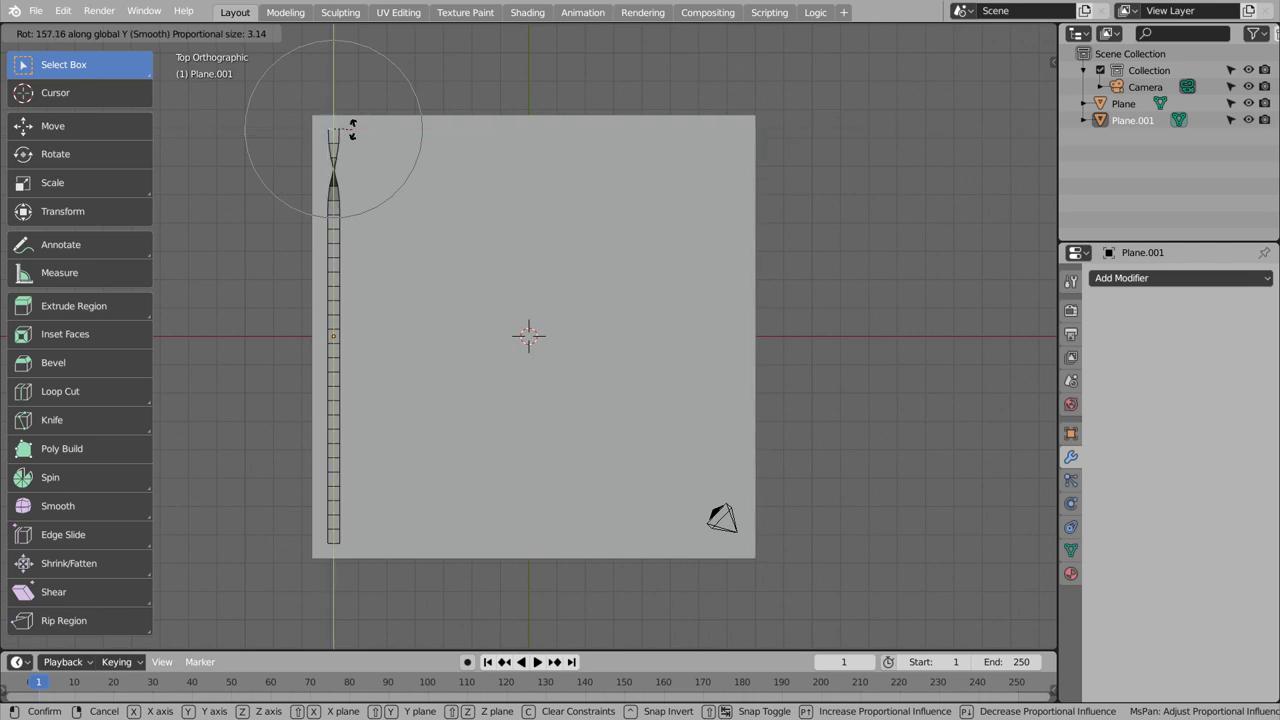
{"action": "scroll", "coordinate": [362, 124], "scroll_direction": "down", "scroll_amount": 15}
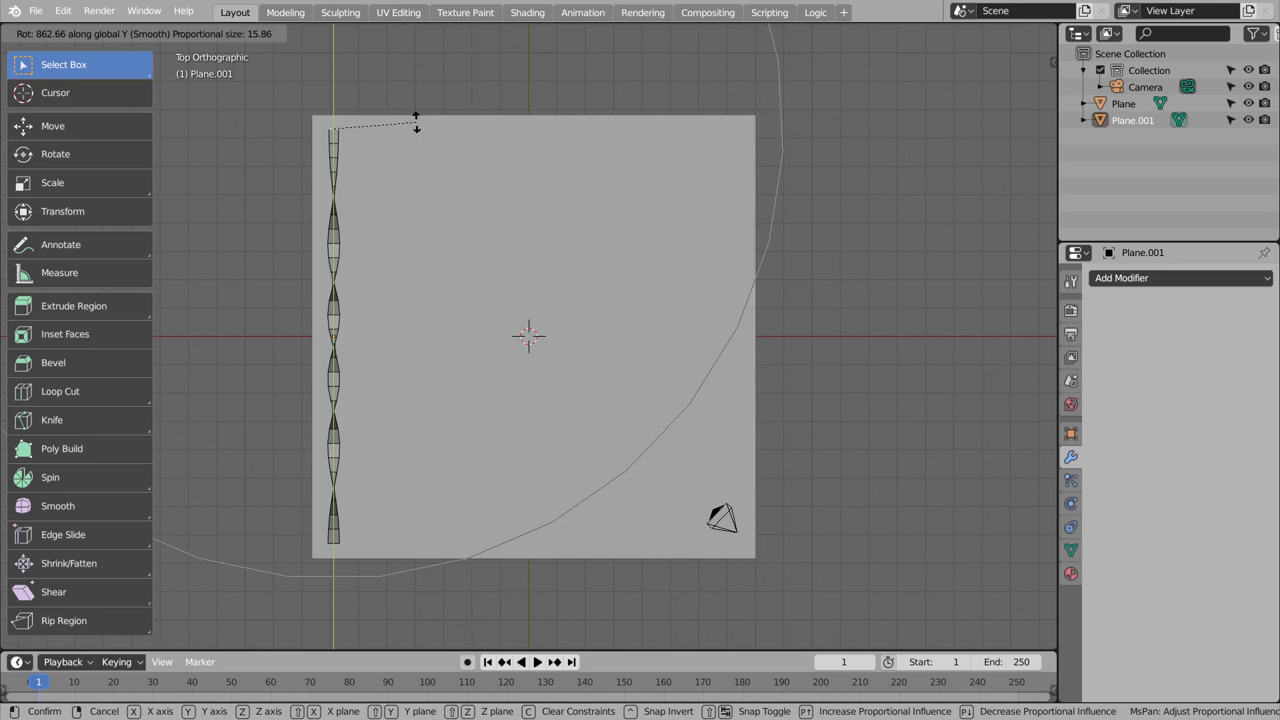
{"action": "left_click", "coordinate": [440, 142]}
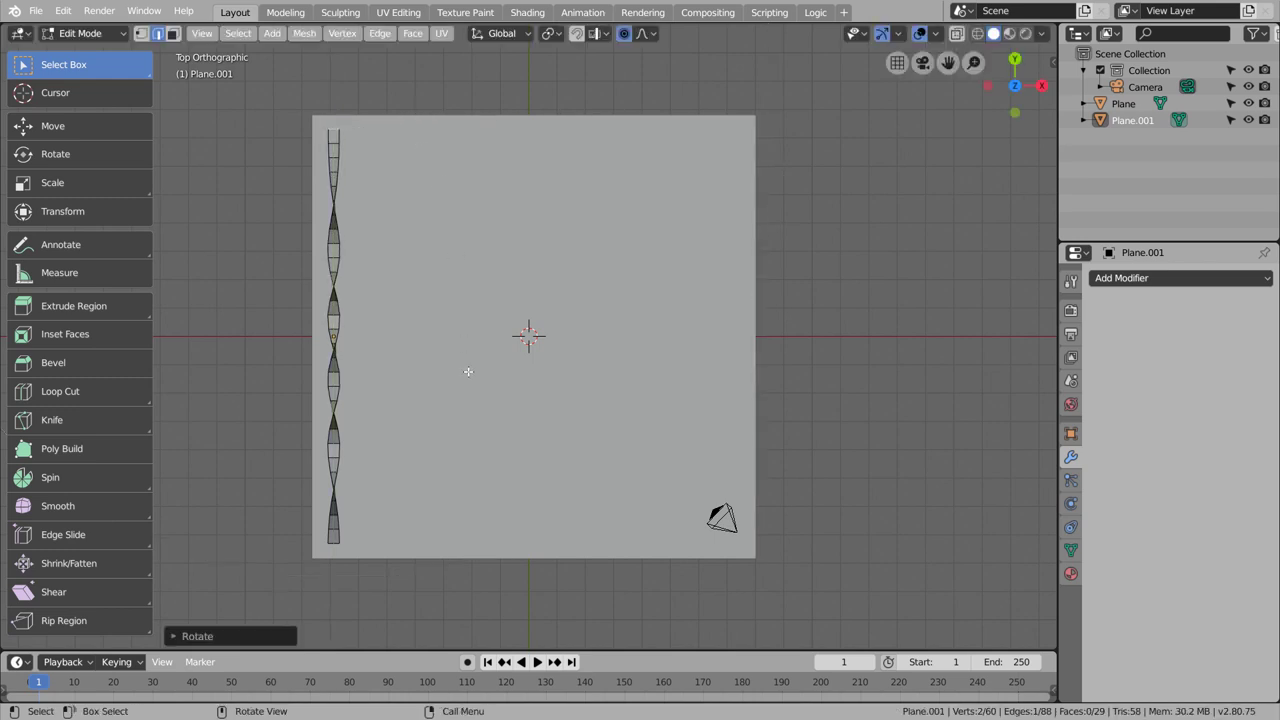
- Add an Array modifier to the ribbon with relative offset X 2 and Count 18
{"action": "key", "text": "Tab"}
{"action": "left_click", "coordinate": [1190, 279]}
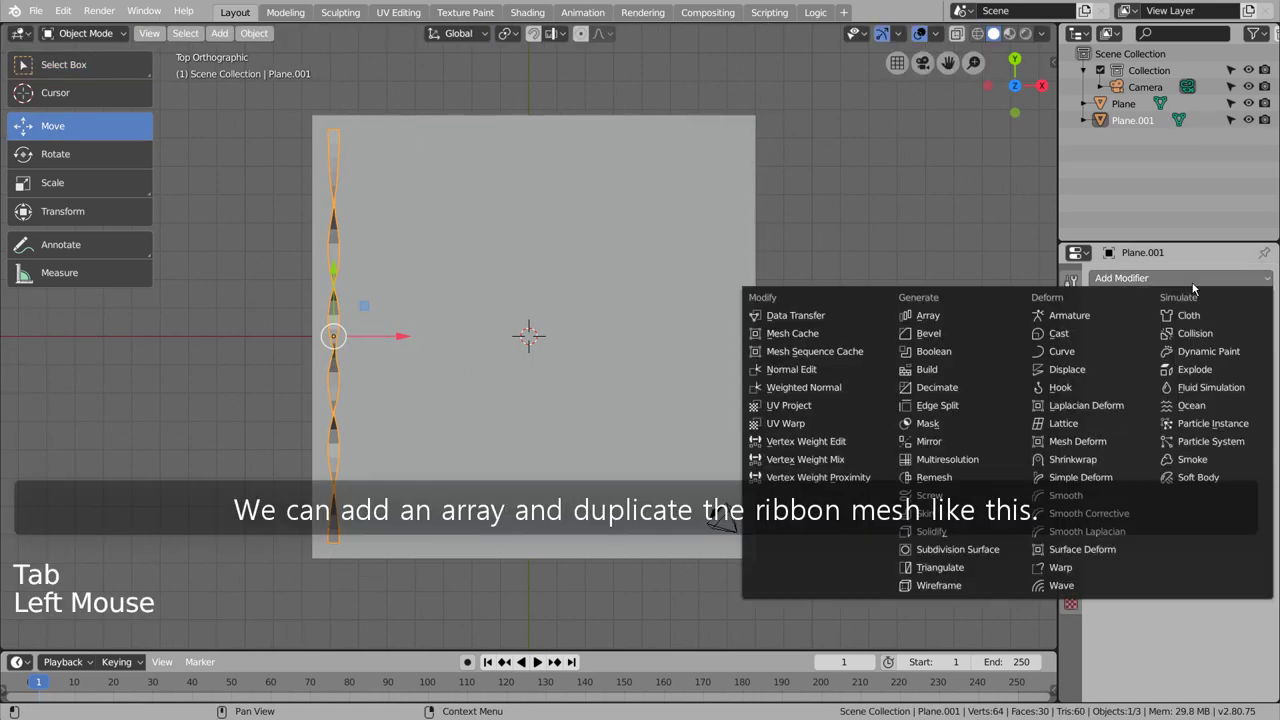
{"action": "left_click", "coordinate": [926, 315]}
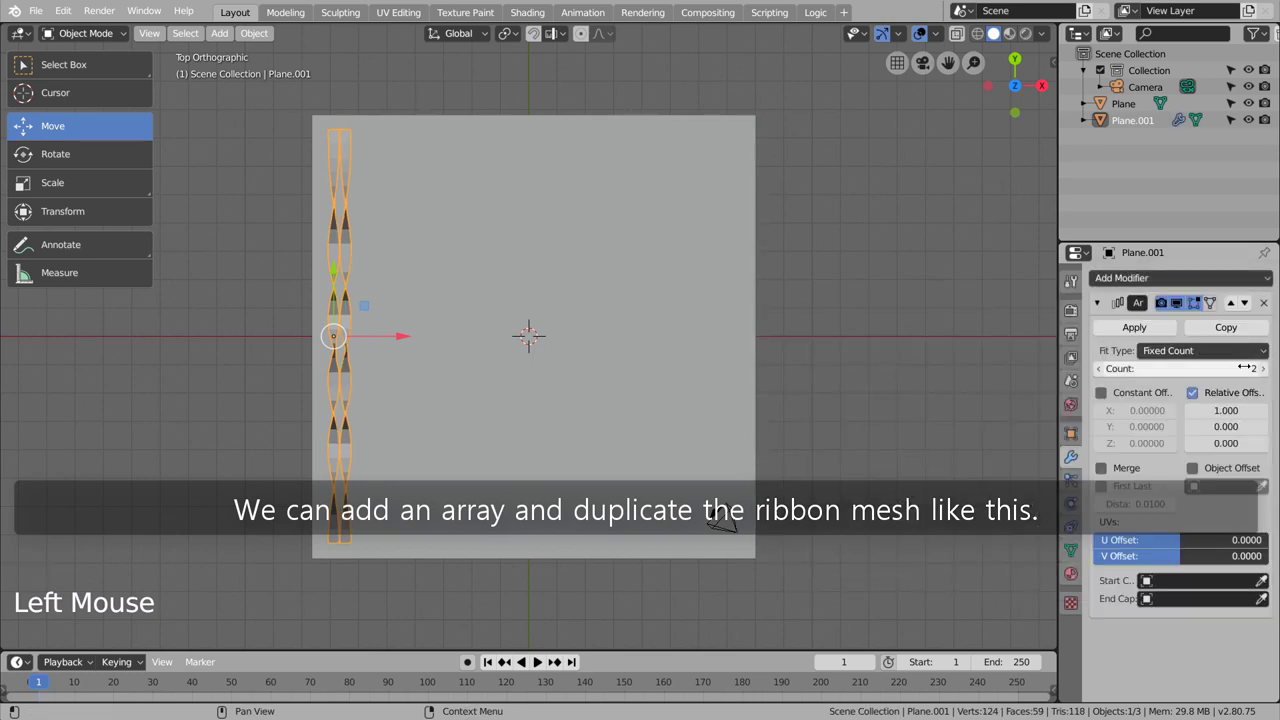
{"action": "left_click_drag", "start_coordinate": [1250, 410], "coordinate": [1243, 410]}
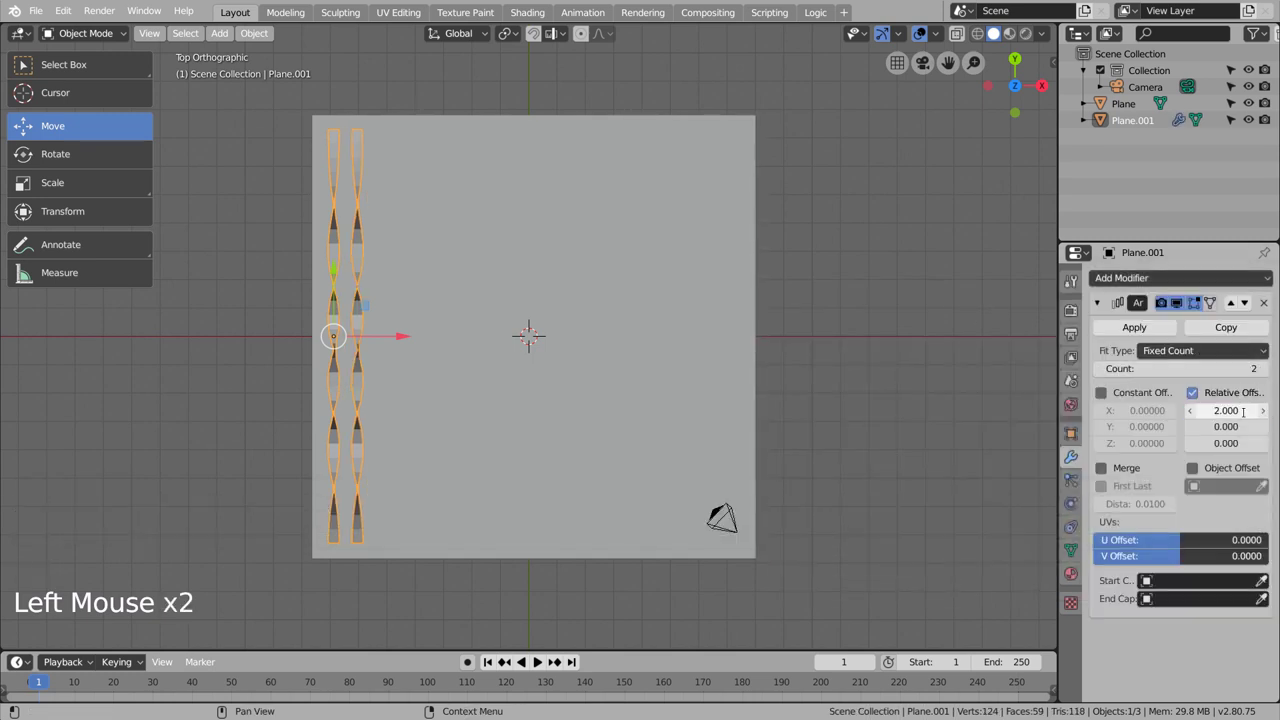
{"action": "left_click", "coordinate": [1180, 368]}
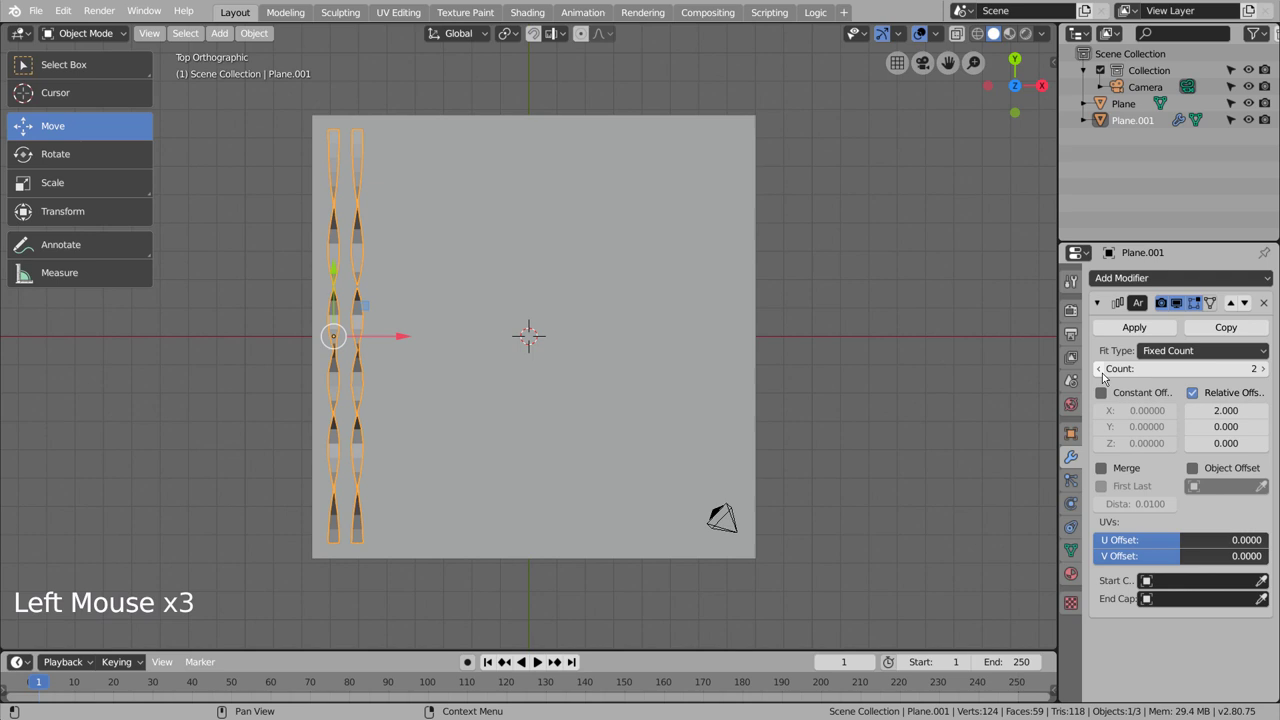
{"action": "left_click_drag", "start_coordinate": [1180, 368], "coordinate": [1118, 369]}
{"action": "left_click", "coordinate": [1262, 368]}
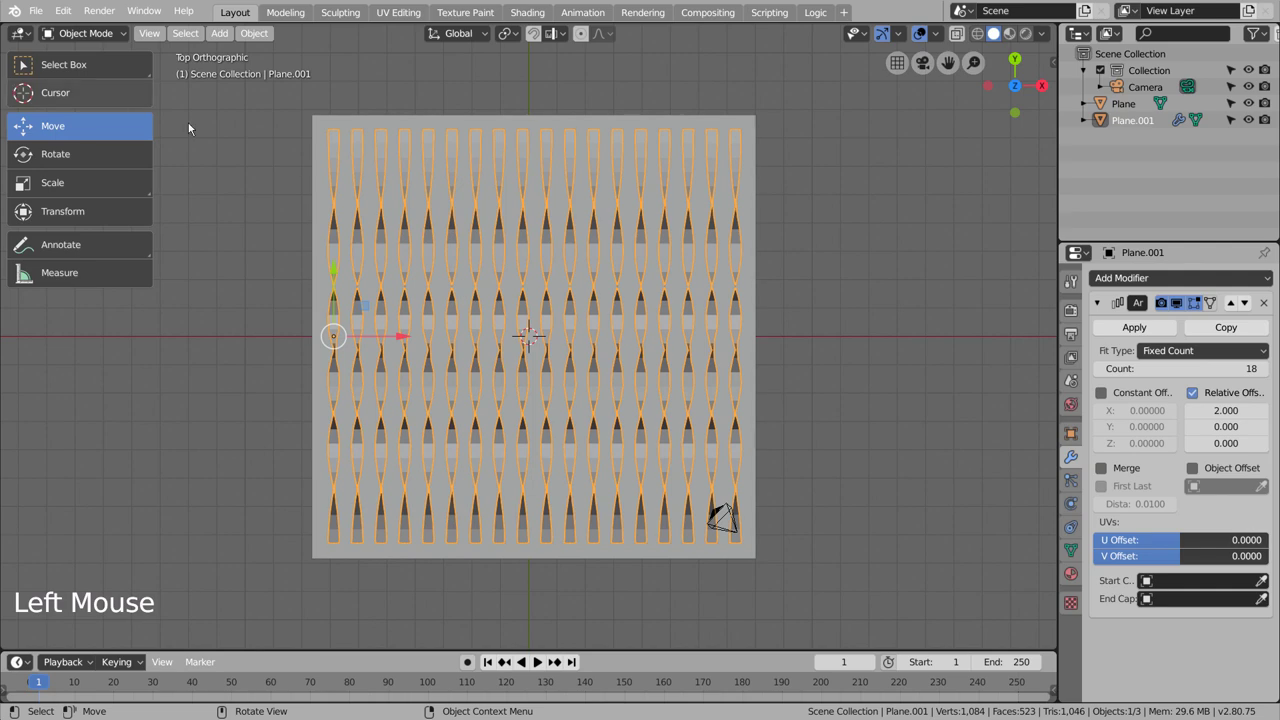
- Lower the ribbon array slightly along Z
{"action": "left_click", "coordinate": [257, 143]}
{"action": "middle_click_drag", "start_coordinate": [748, 445], "coordinate": [656, 343]}
{"action": "left_click", "coordinate": [656, 342]}
{"action": "left_click_drag", "start_coordinate": [432, 245], "coordinate": [435, 259]}
{"action": "middle_click_drag", "start_coordinate": [435, 259], "coordinate": [722, 440]}
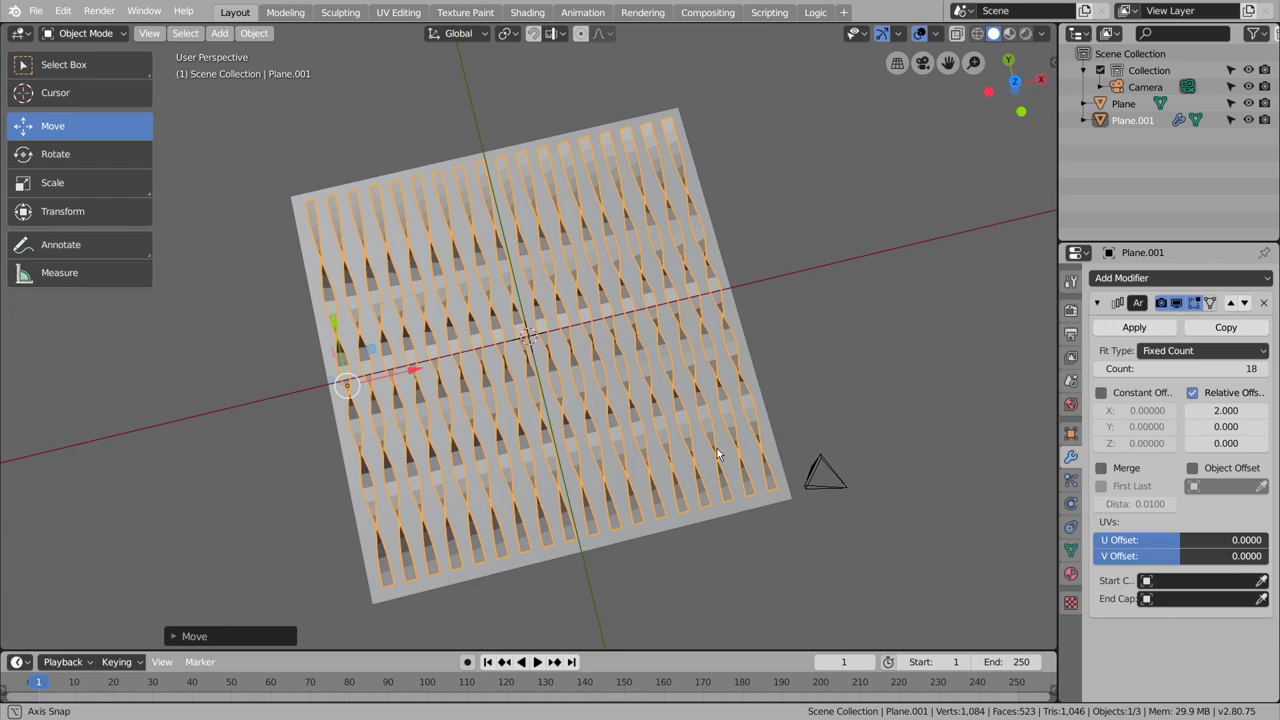
{"action": "left_click", "coordinate": [1028, 33]}
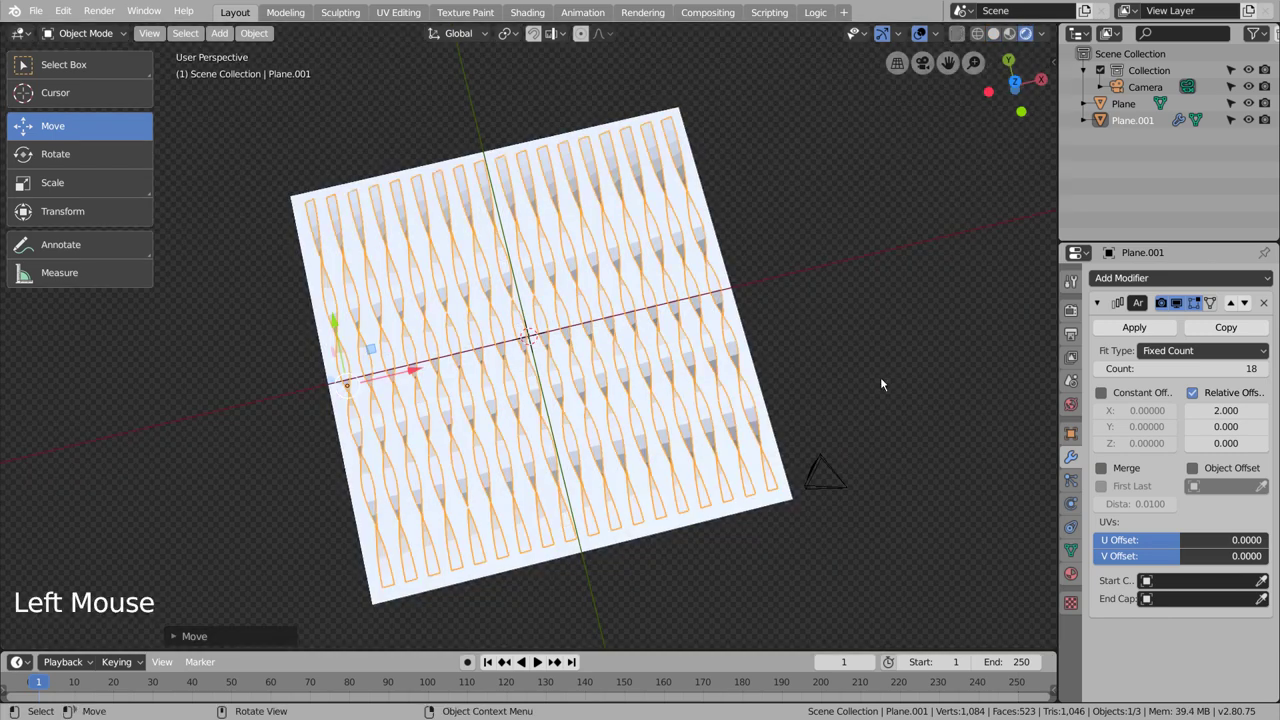
{"action": "mouse_move", "coordinate": [880, 377]}
{"action": "middle_mouse_down"}
{"action": "mouse_move", "coordinate": [824, 377]}
{"action": "mouse_move", "coordinate": [813, 305]}
{"action": "mouse_move", "coordinate": [765, 325]}
{"action": "mouse_move", "coordinate": [820, 380]}
{"action": "mouse_move", "coordinate": [866, 474]}
{"action": "mouse_move", "coordinate": [840, 437]}
{"action": "mouse_move", "coordinate": [850, 441]}
{"action": "middle_mouse_up"}
{"action": "left_click", "coordinate": [824, 377]}
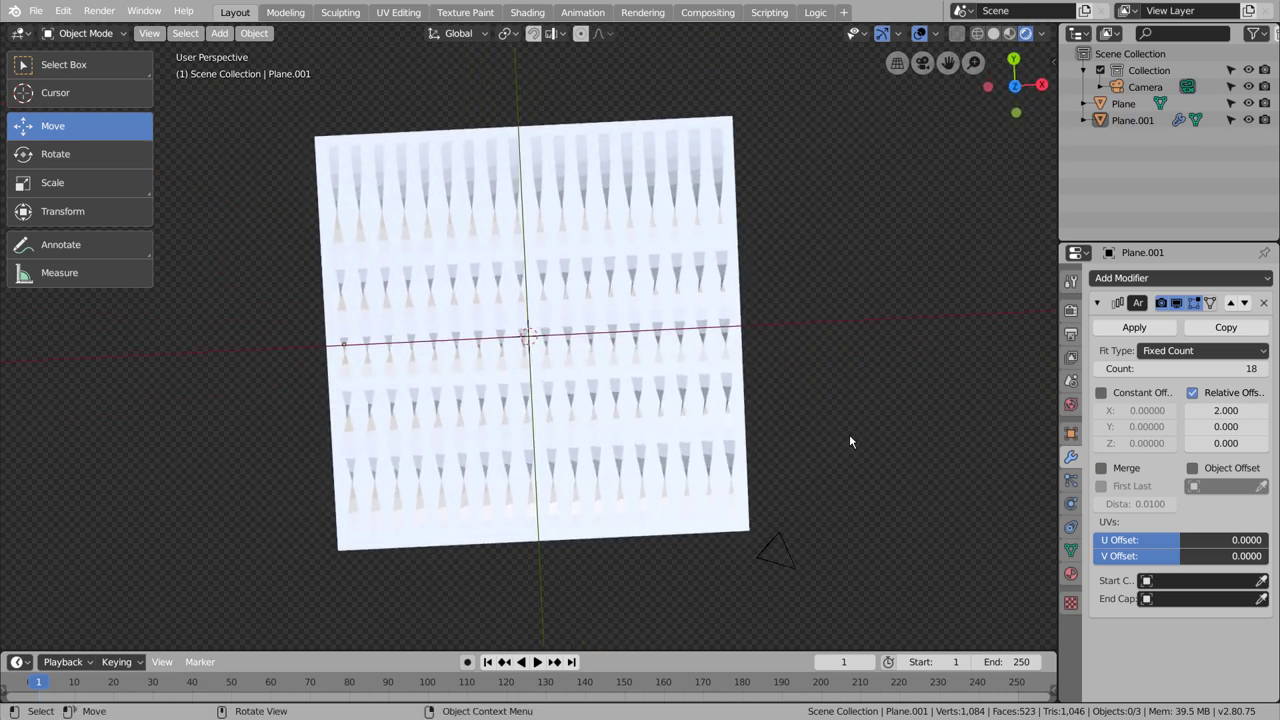
{"action": "left_click", "coordinate": [1071, 309]}
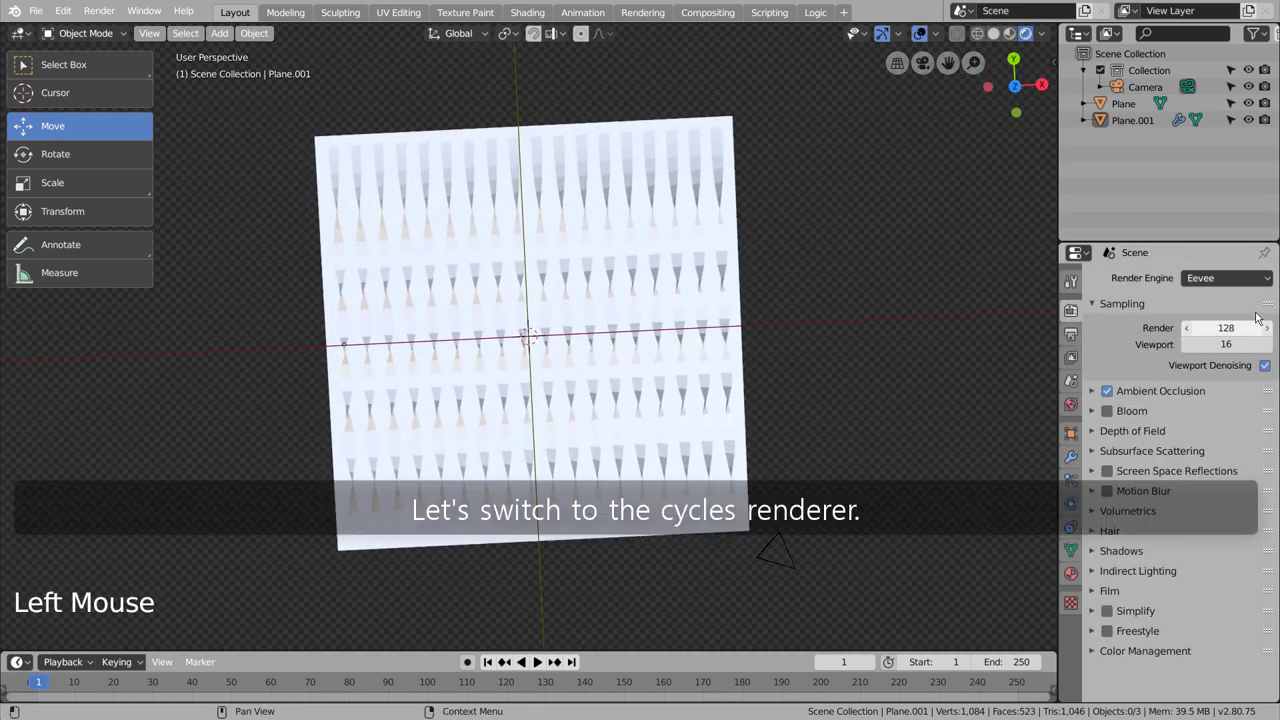
{"action": "left_click", "coordinate": [1248, 279]}
{"action": "left_click", "coordinate": [1217, 328]}
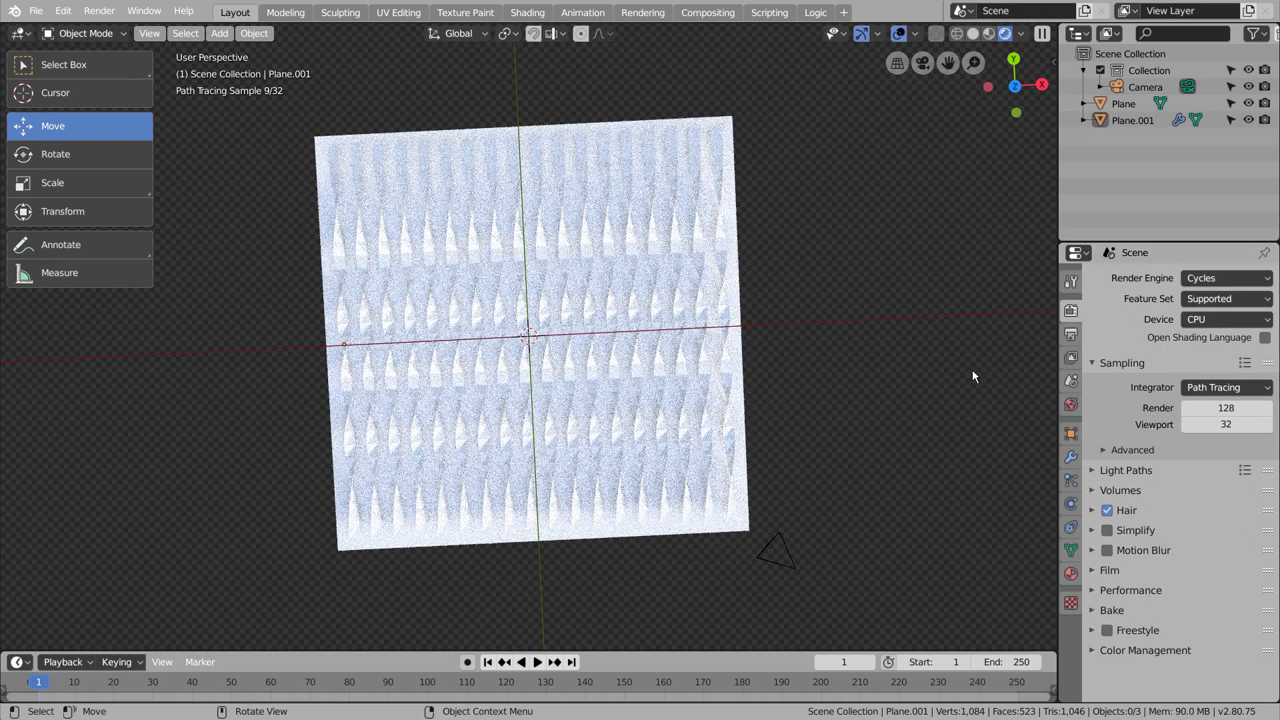
{"action": "key", "text": "KP_1"}
{"action": "key", "text": "KP_7"}
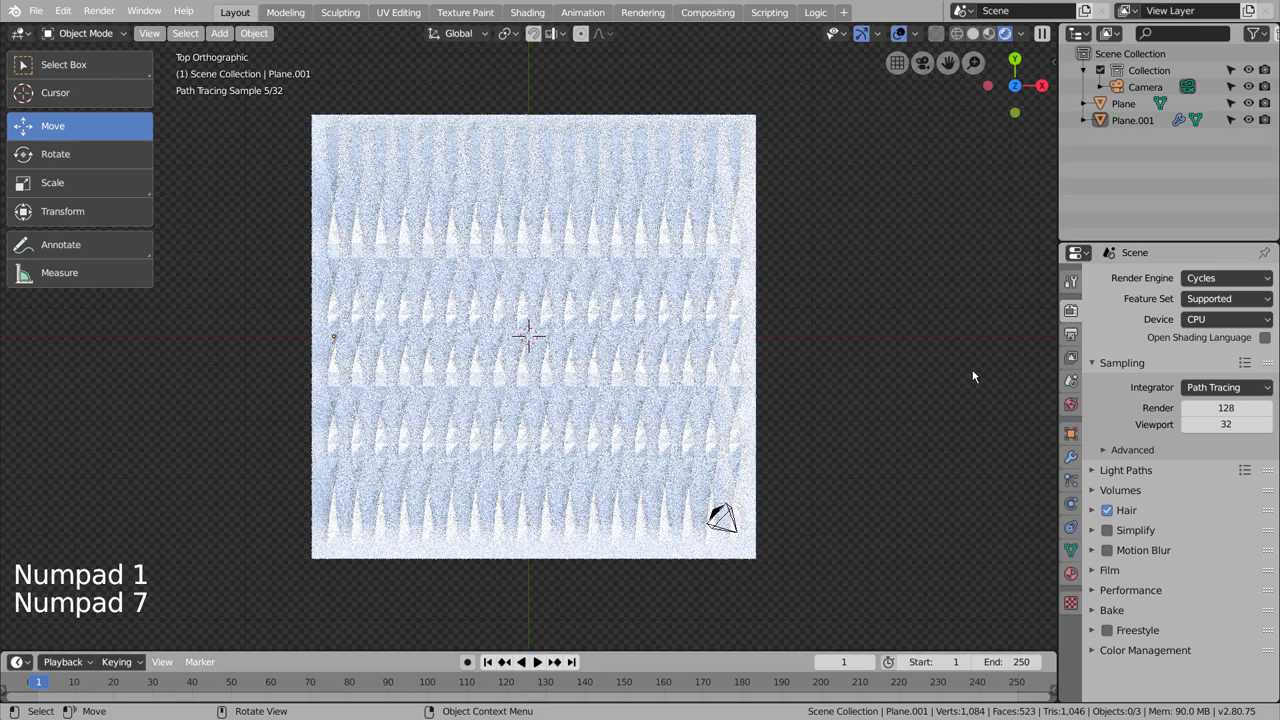
{"action": "scroll", "coordinate": [947, 362], "scroll_direction": "up", "scroll_amount": 1}
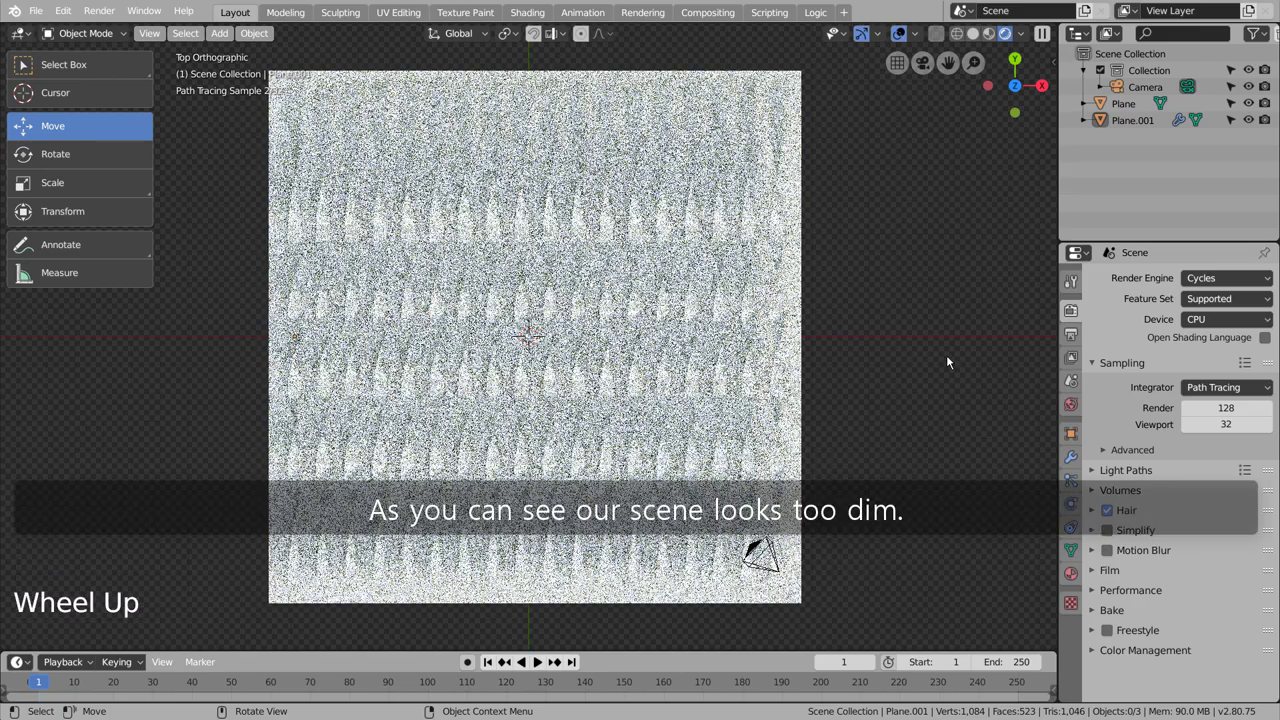
{"action": "scroll", "coordinate": [945, 363], "scroll_direction": "up", "scroll_amount": 1}
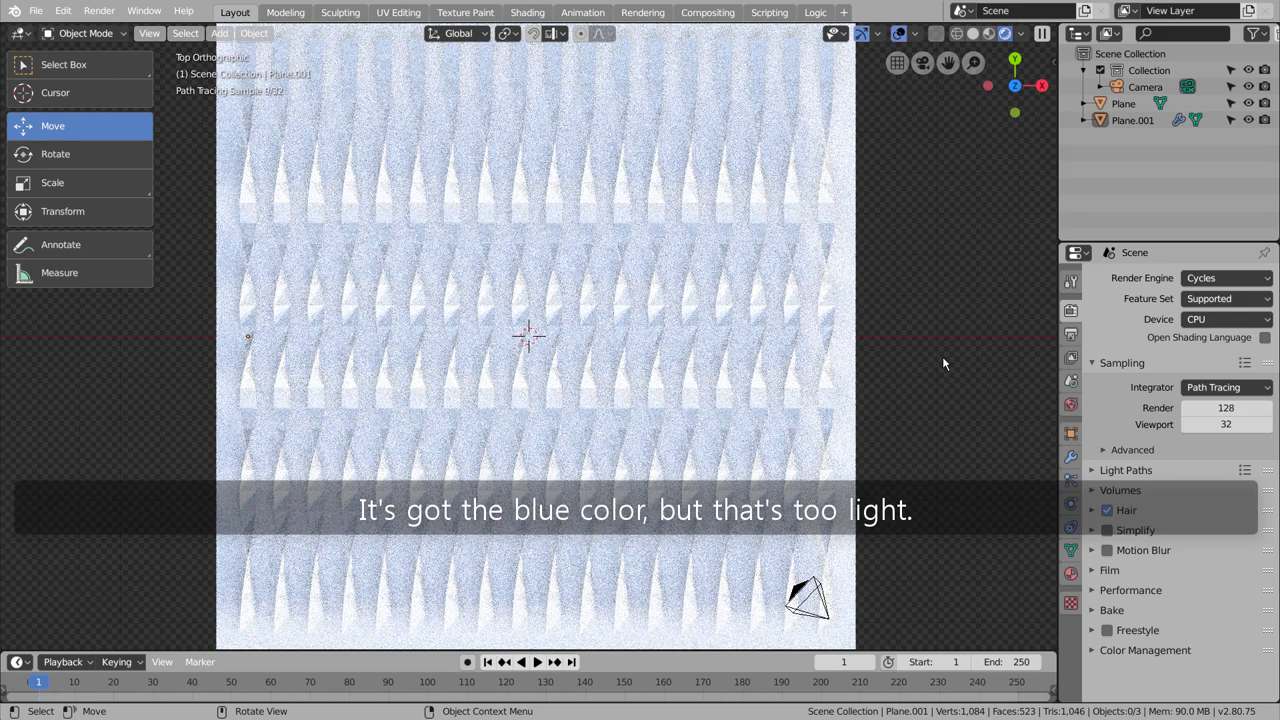
- Snap the camera to the current view, then walk it forward toward the ribbon grid
{"action": "key", "text": "ctrl+alt+KP_0"}
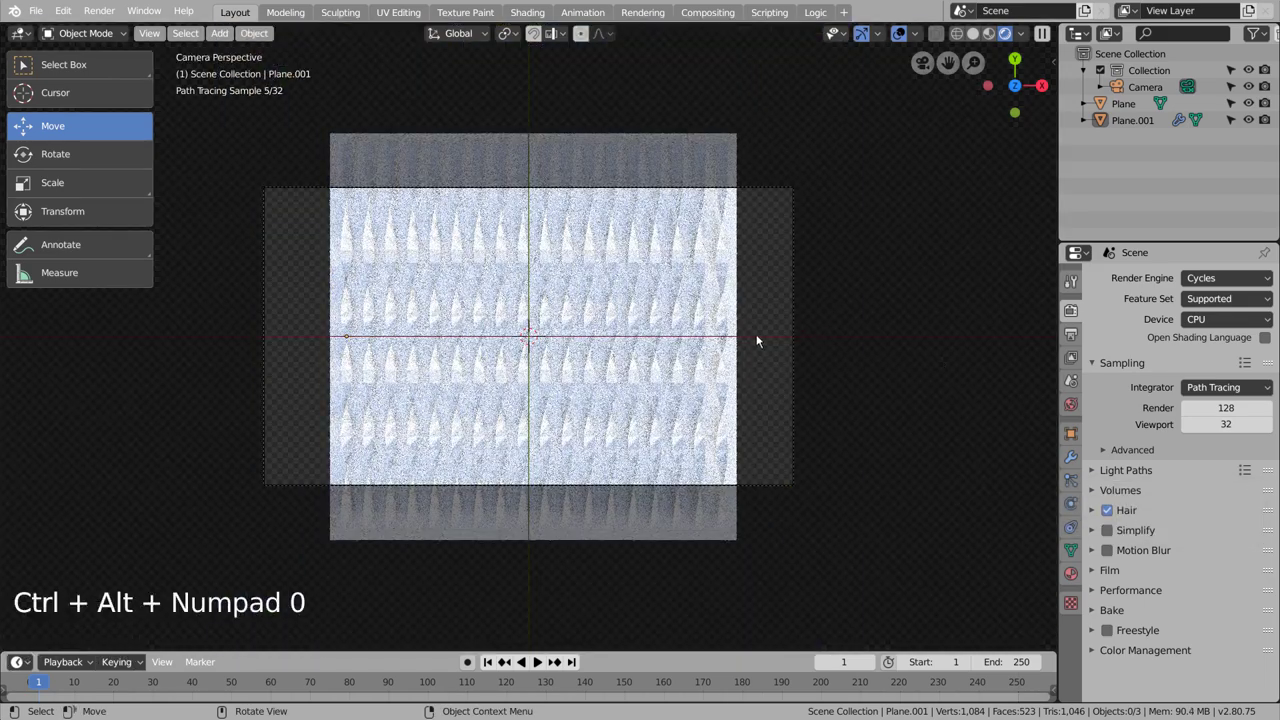
{"action": "key", "text": "shift+grave"}
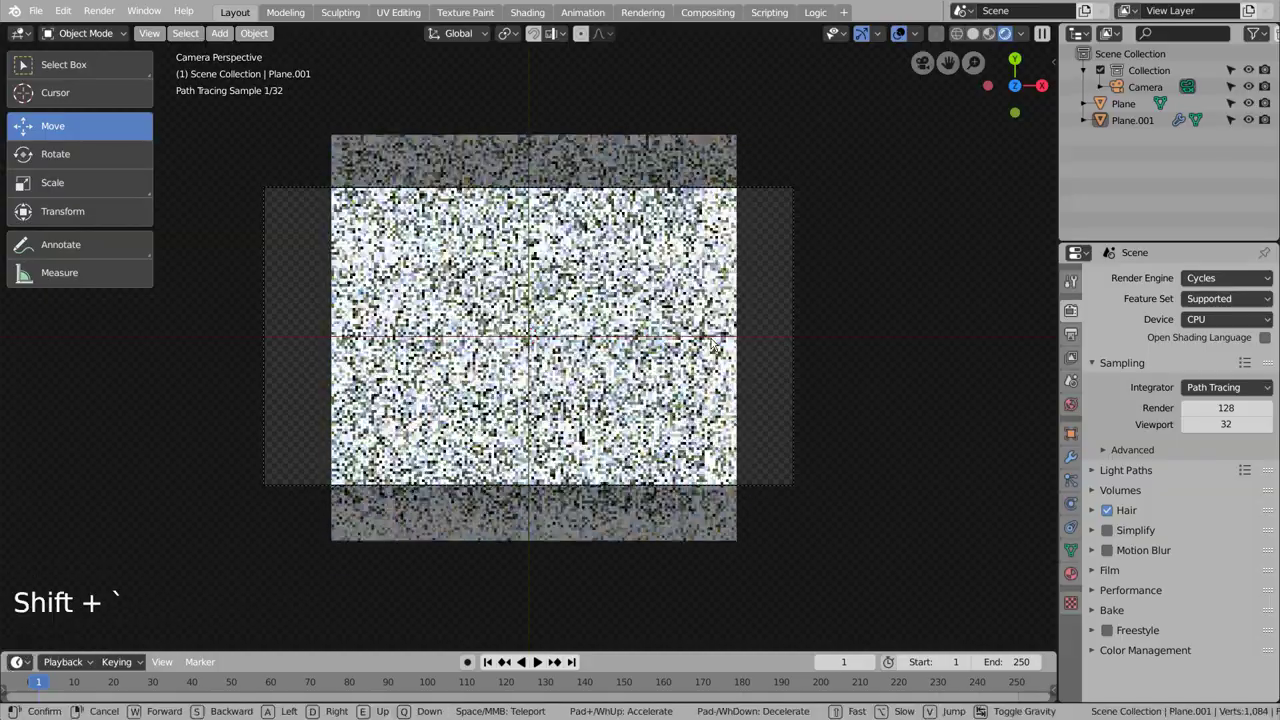
{"action": "key", "text": "w"}
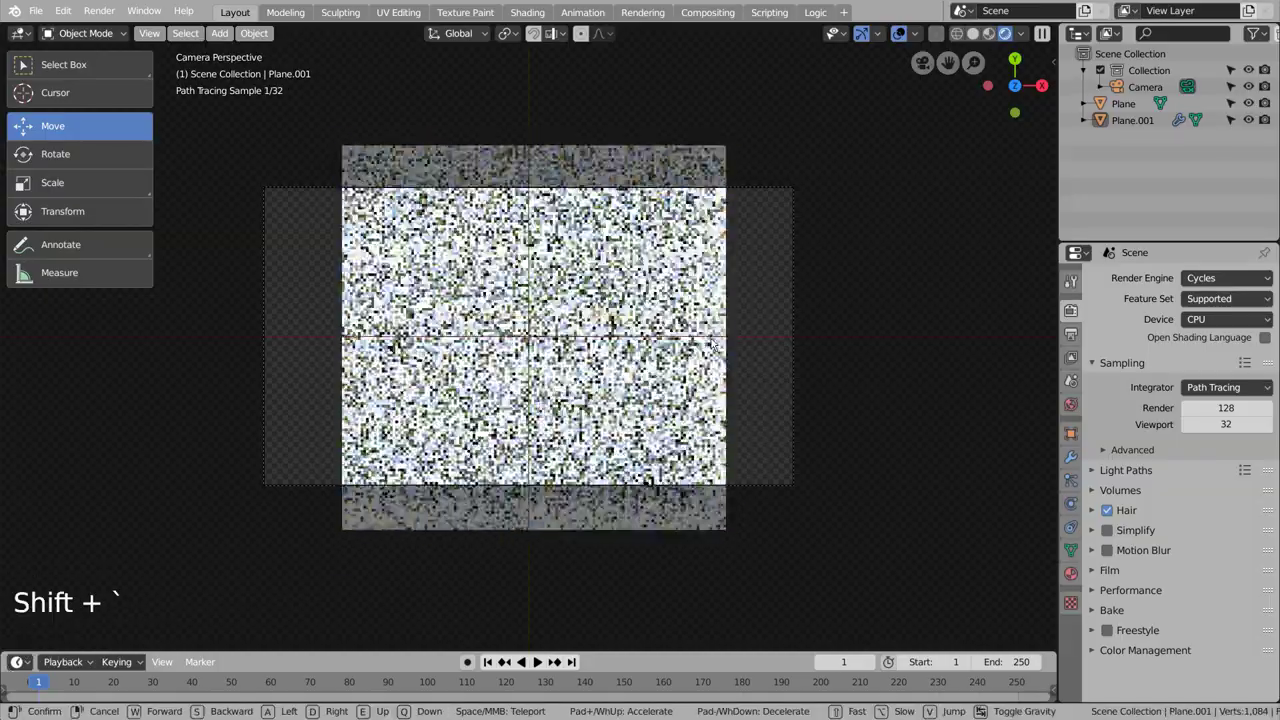
{"action": "key", "text": "w"}
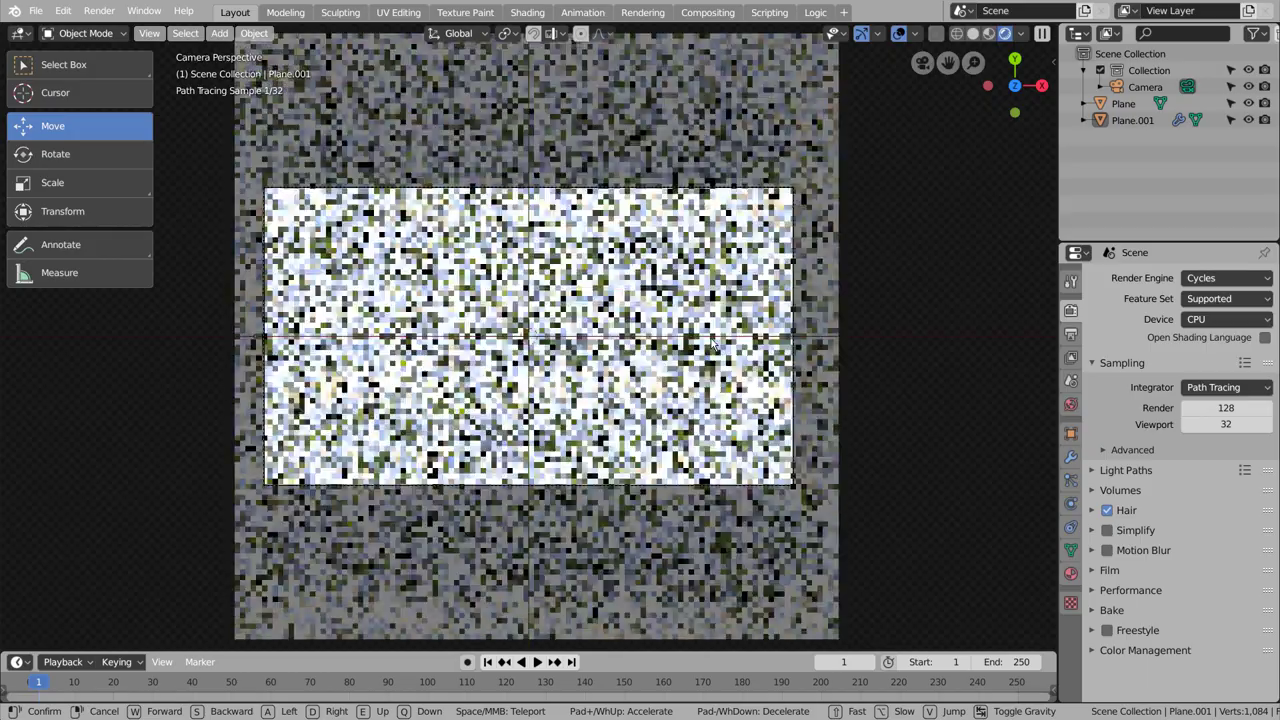
{"action": "left_click", "coordinate": [553, 343]}
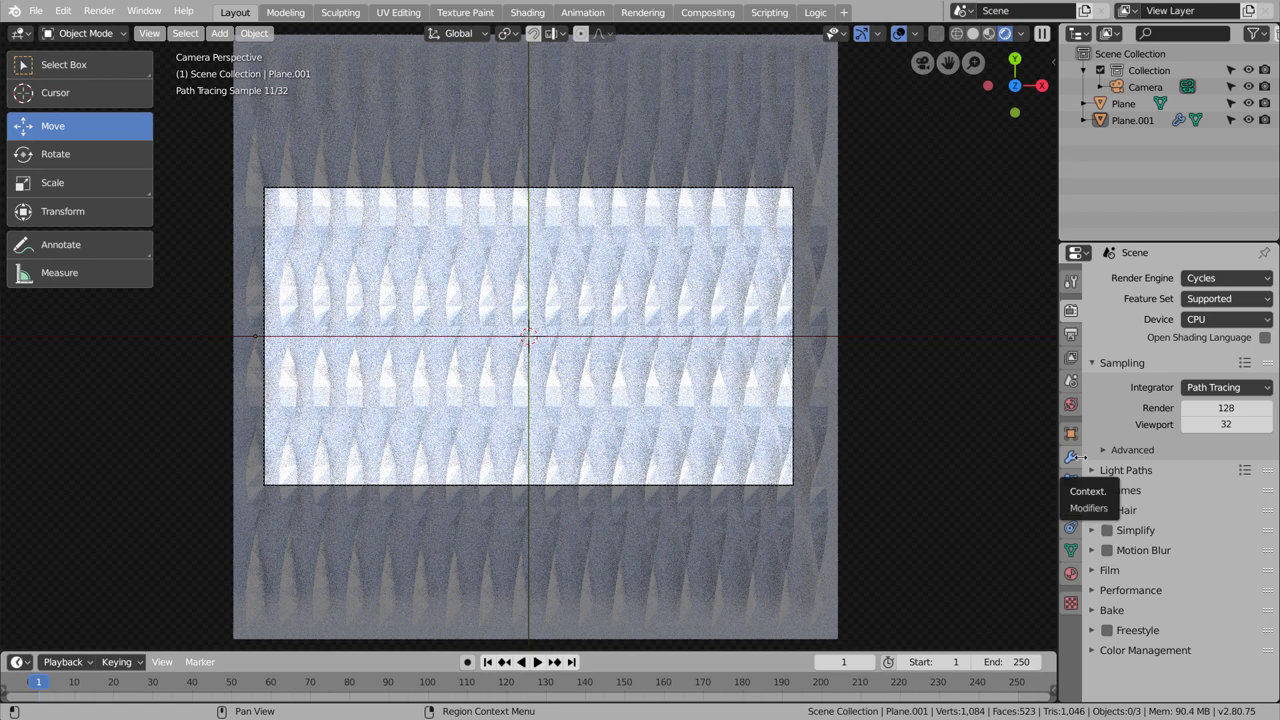
- Give the large Plane a new material and open its base colour
{"action": "left_click", "coordinate": [831, 195]}
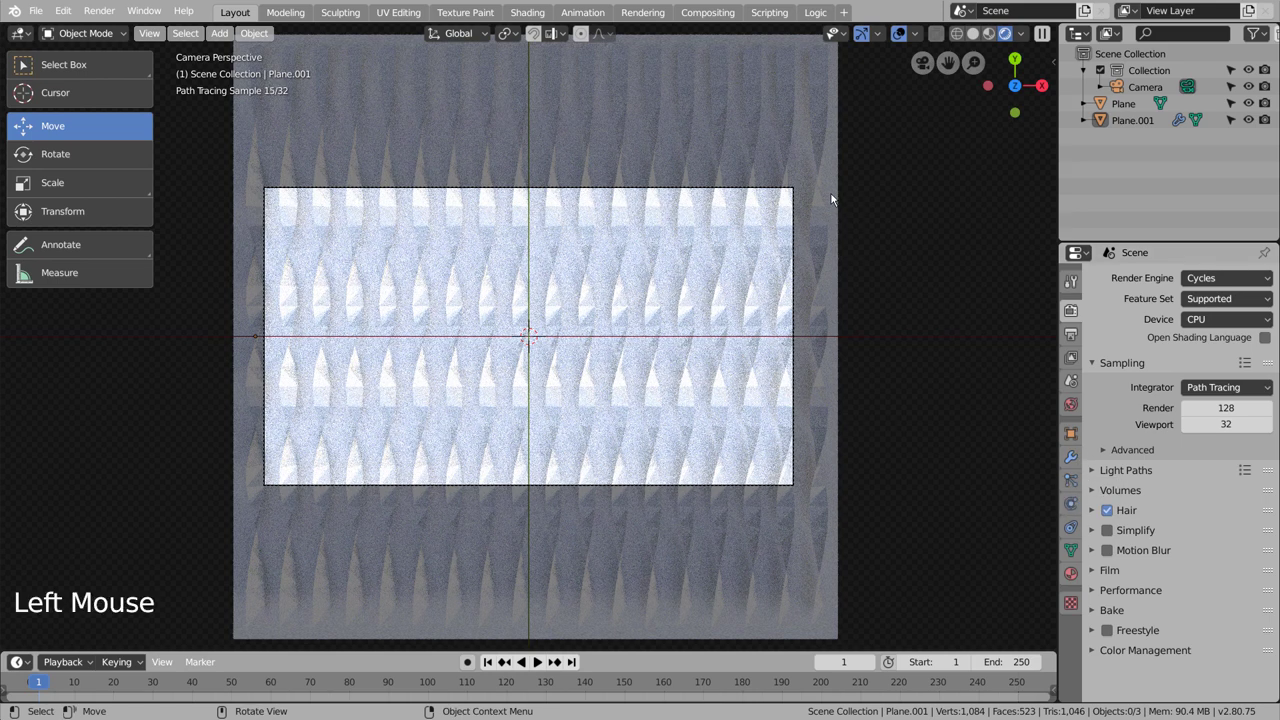
{"action": "left_click", "coordinate": [834, 184]}
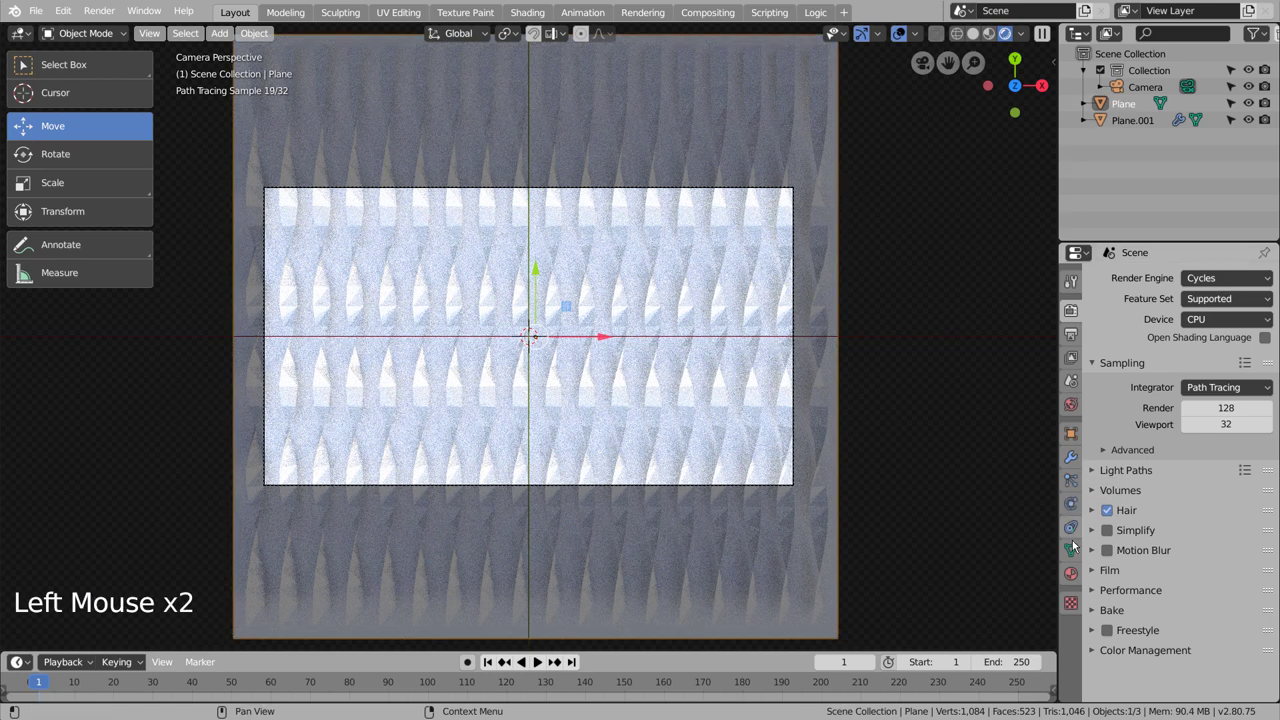
{"action": "left_click", "coordinate": [1071, 574]}
{"action": "left_click", "coordinate": [1187, 343]}
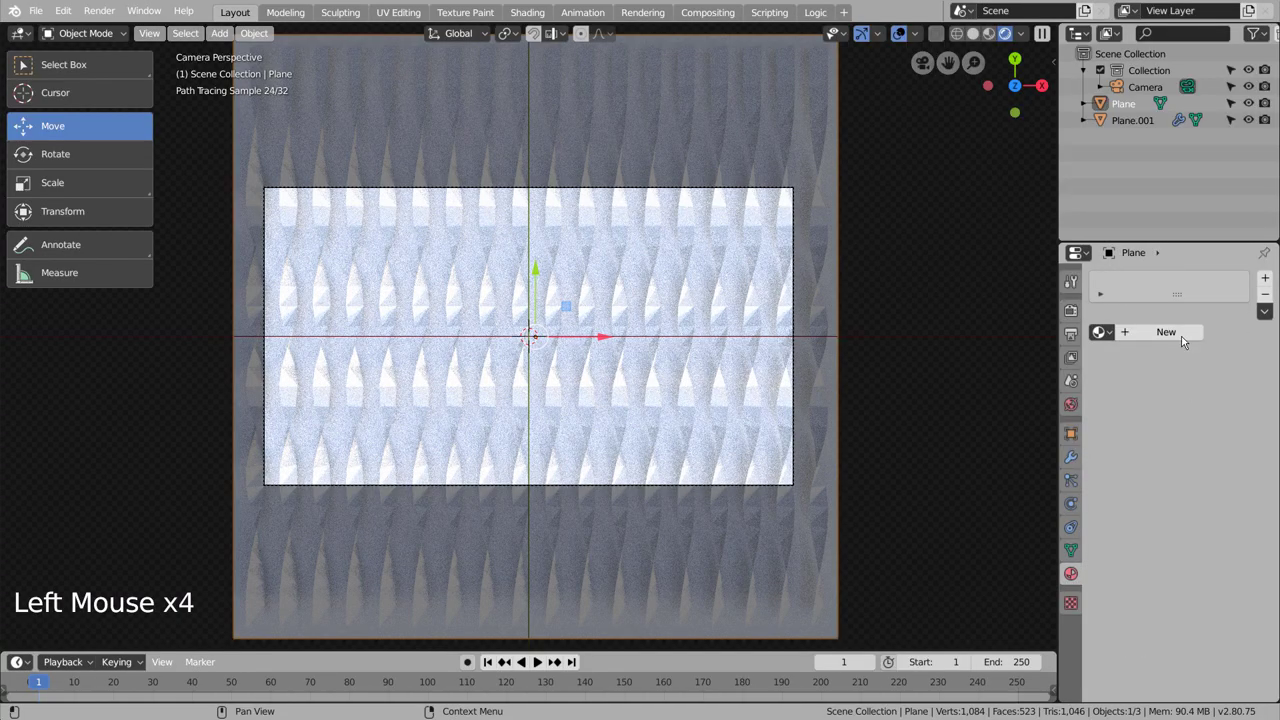
{"action": "left_click", "coordinate": [1162, 332]}
{"action": "left_click", "coordinate": [1224, 470]}
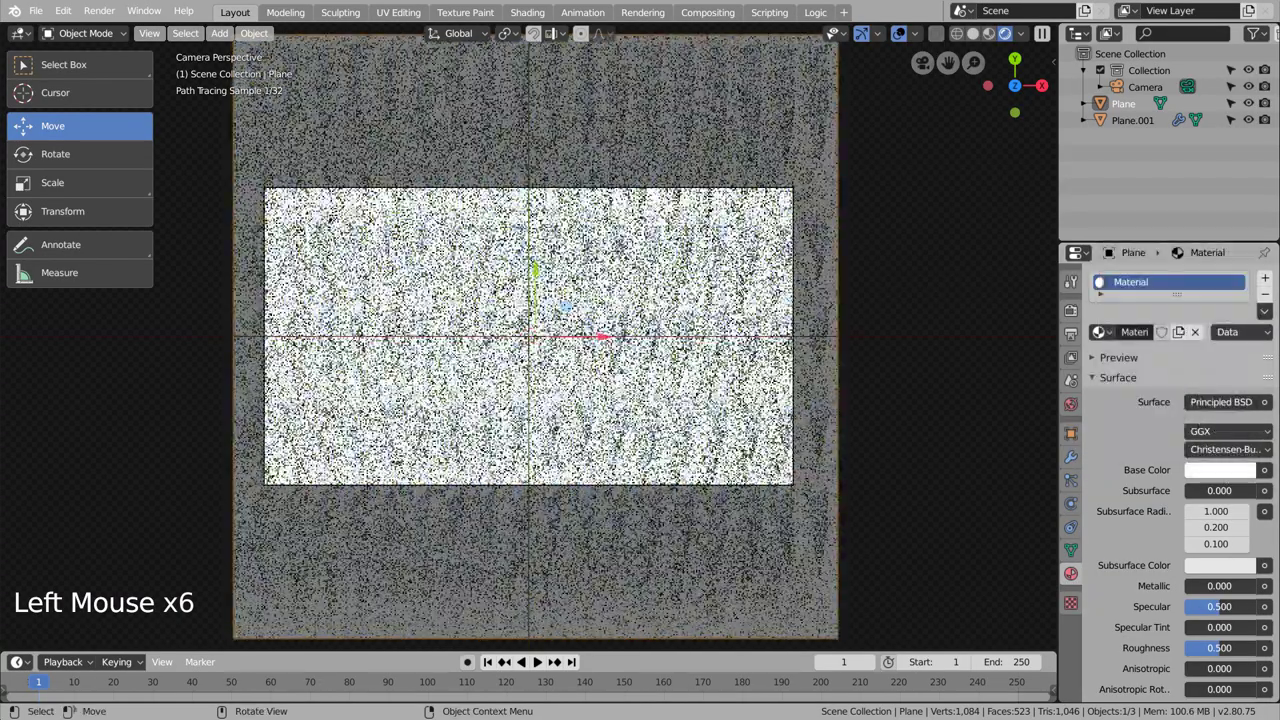
- Give the ribbon object Plane.001 a new material and check its base colour
{"action": "left_click", "coordinate": [728, 258]}
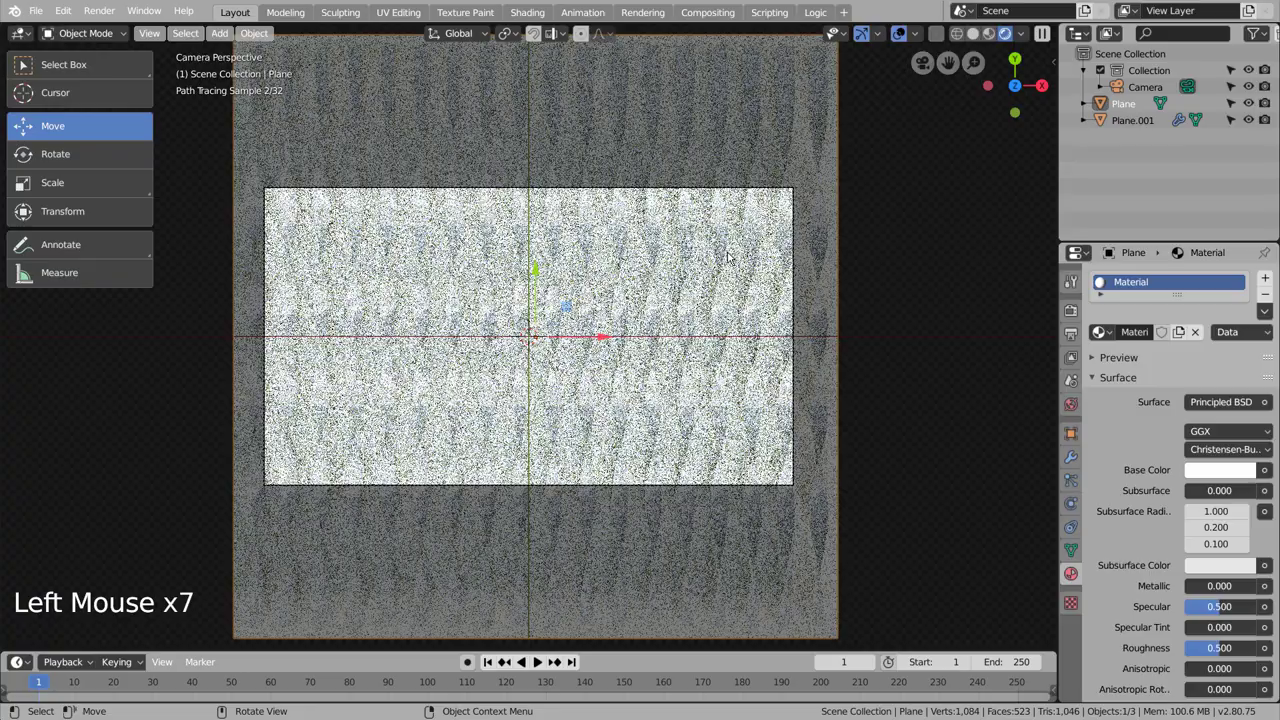
{"action": "left_click", "coordinate": [1165, 332]}
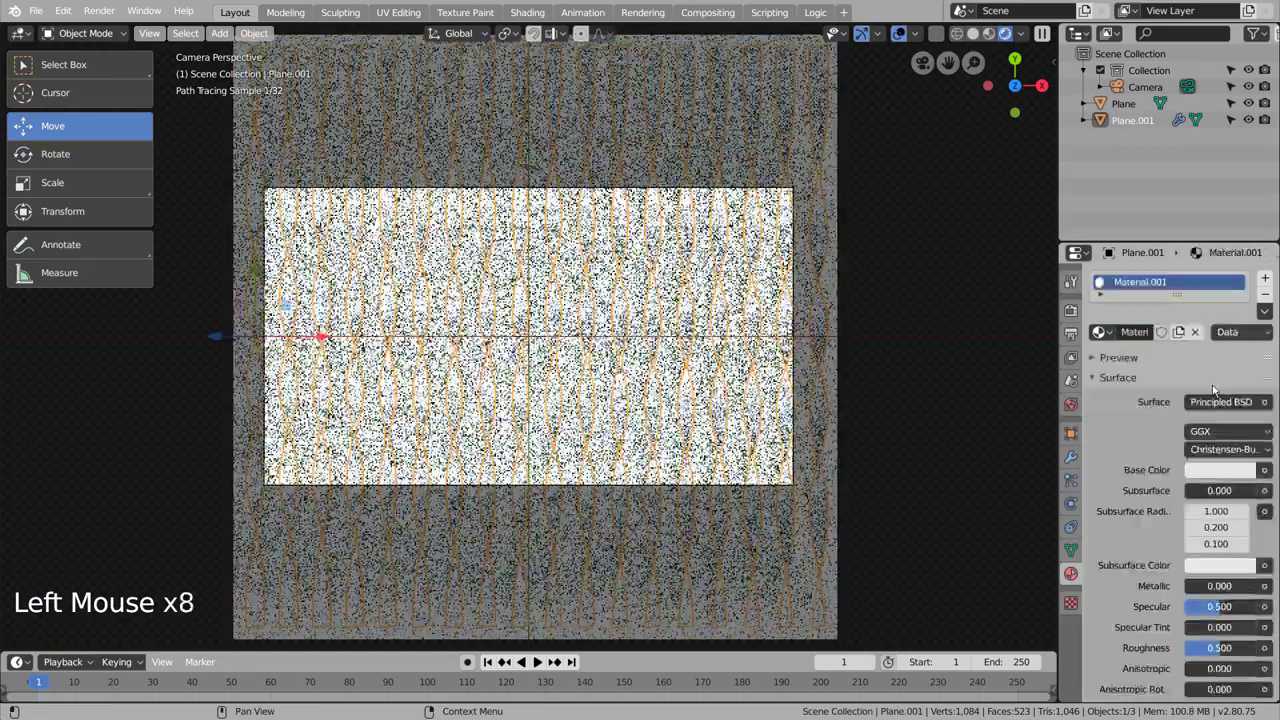
{"action": "left_click", "coordinate": [1222, 470]}
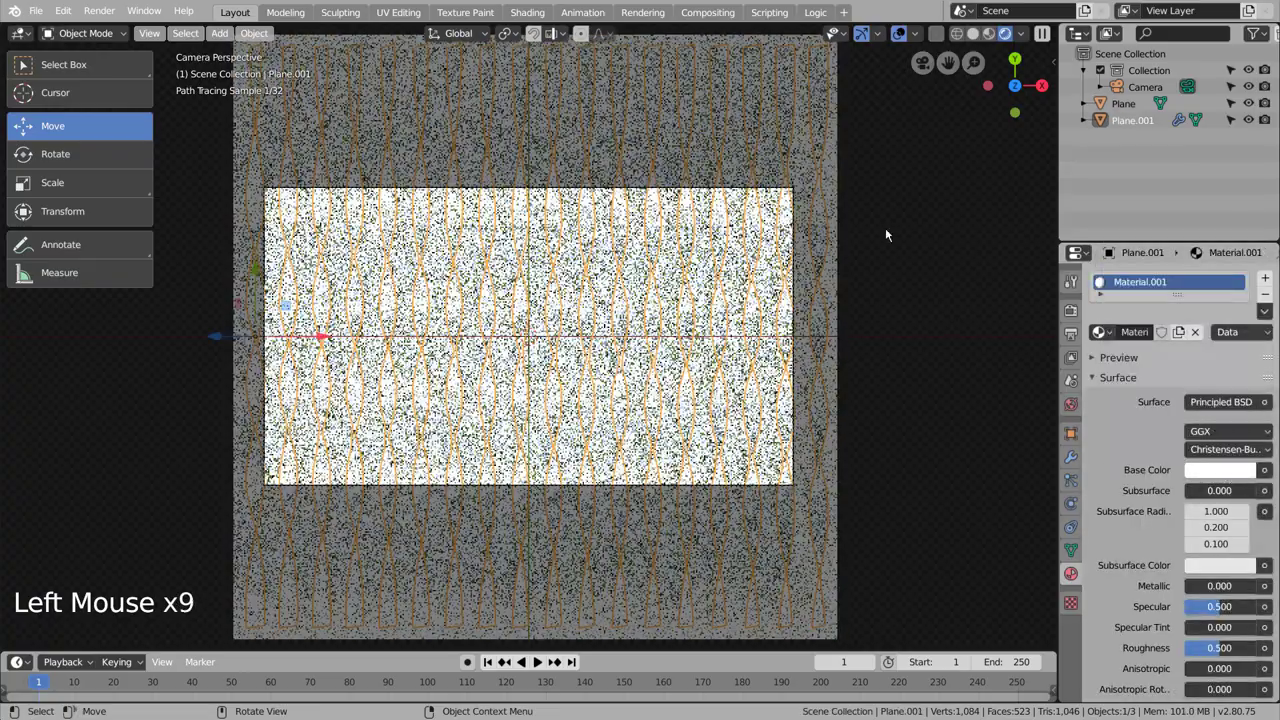
{"action": "left_click", "coordinate": [860, 242]}
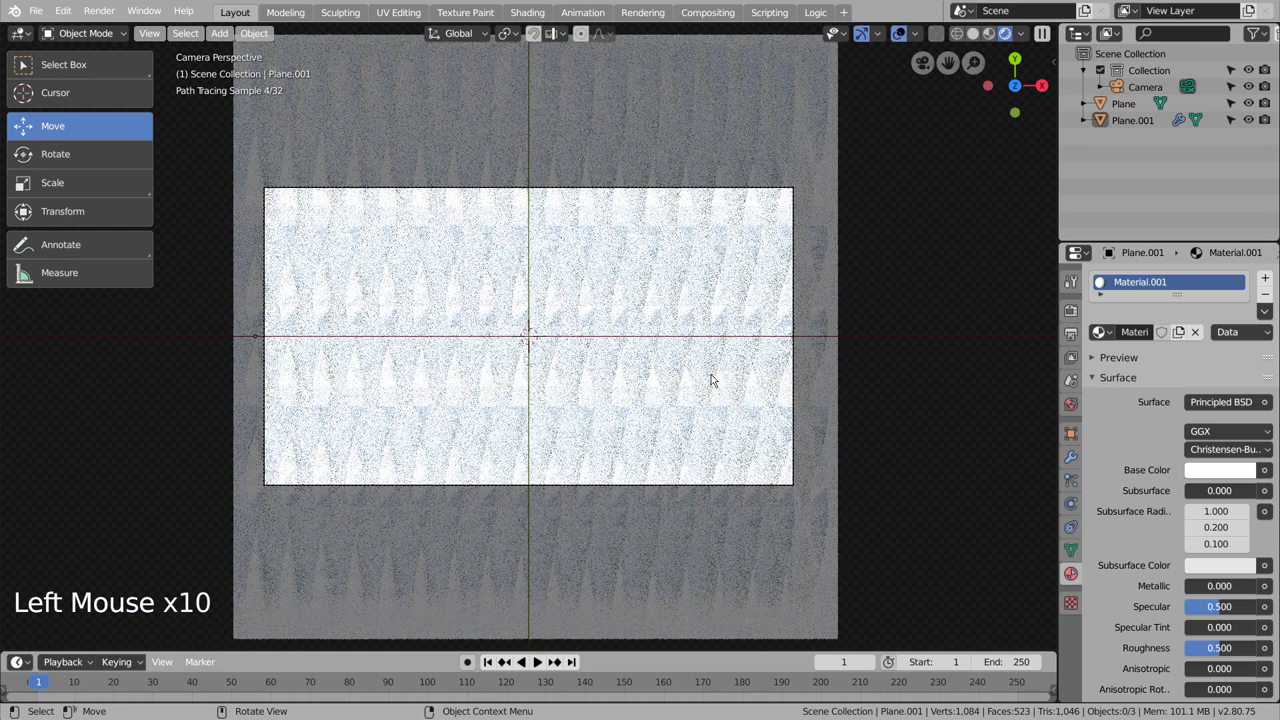
{"action": "left_click", "coordinate": [711, 374]}
{"action": "left_click", "coordinate": [727, 393]}
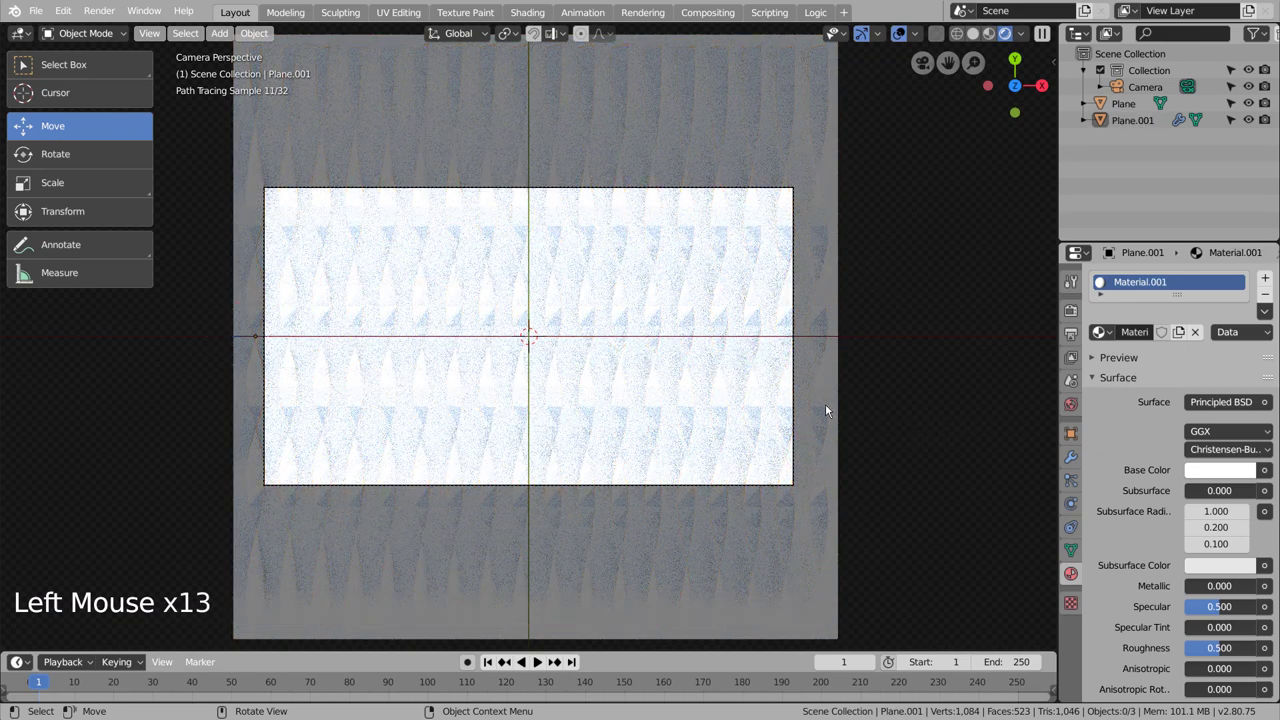
- Enable World ambient occlusion, lowering Factor to 0.10 with Distance 10.000
{"action": "left_click", "coordinate": [1071, 404]}
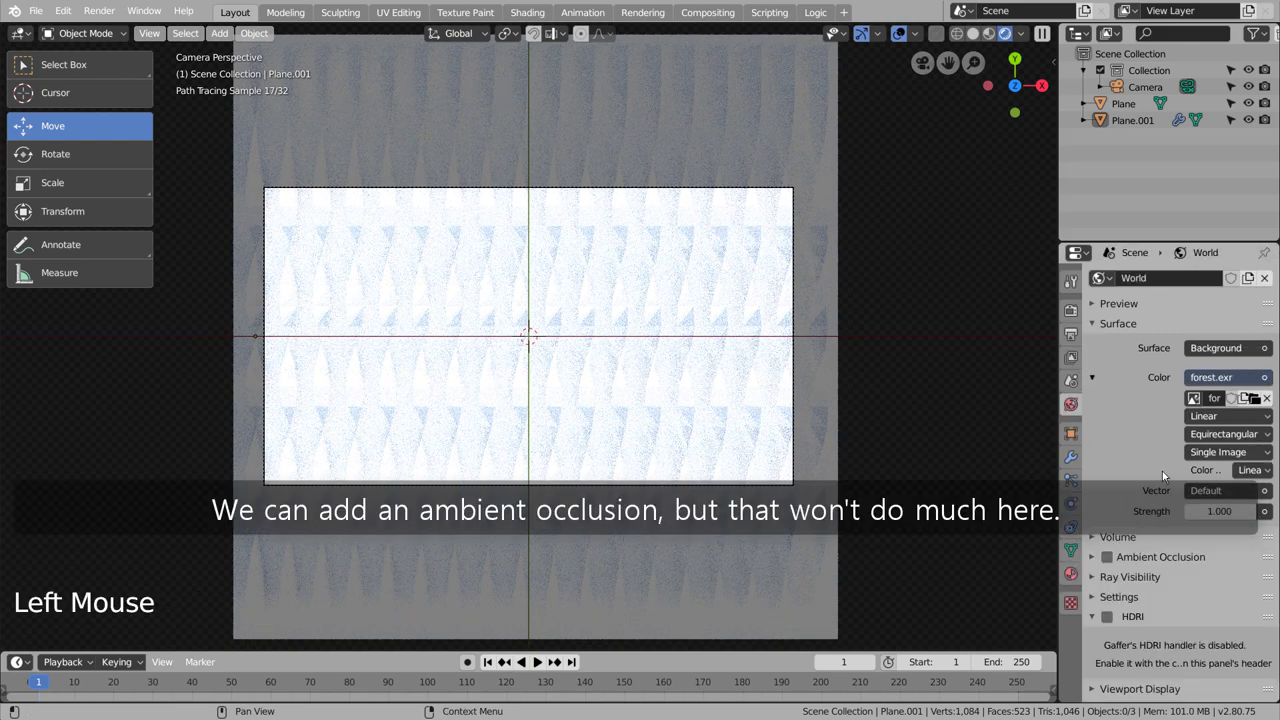
{"action": "left_click", "coordinate": [1107, 557]}
{"action": "left_click", "coordinate": [1133, 560]}
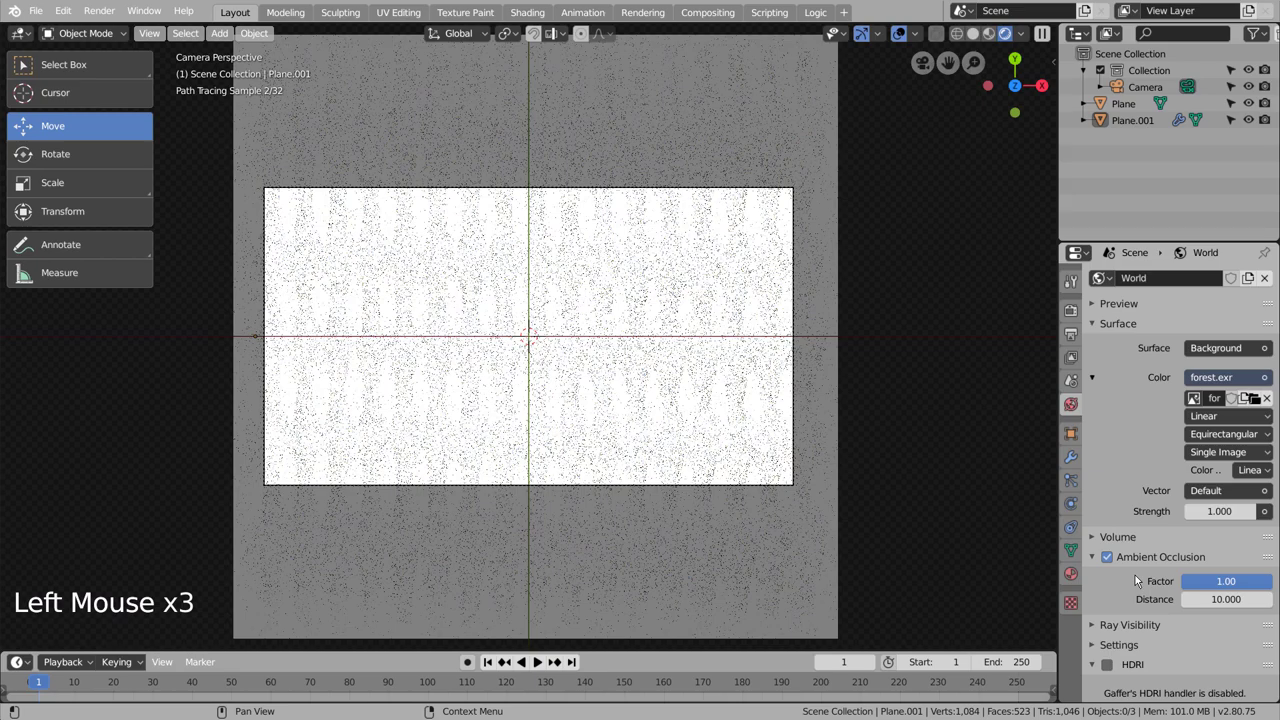
{"action": "left_click", "coordinate": [1218, 596]}
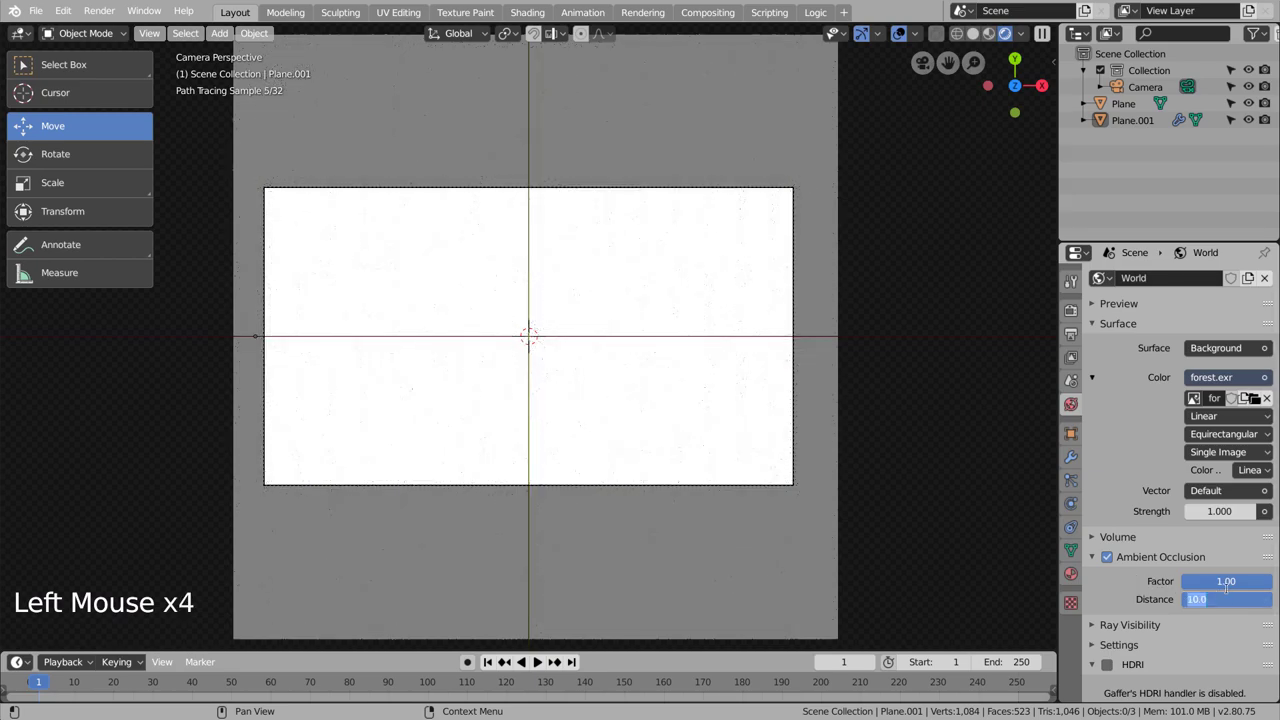
{"action": "left_click_drag", "start_coordinate": [1226, 584], "coordinate": [1226, 584]}
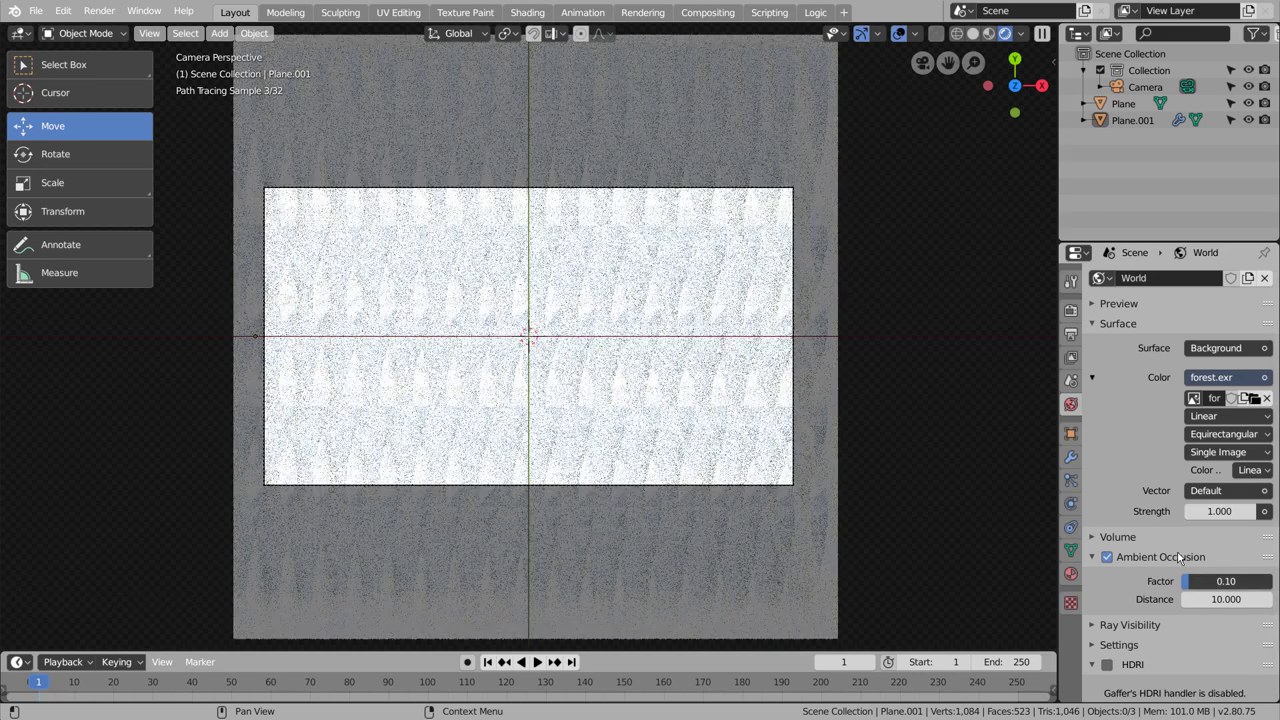
- Set Color Management to the Filmic view transform with the Very High Contrast look
{"action": "left_click", "coordinate": [1071, 334]}
{"action": "left_click", "coordinate": [1096, 656]}
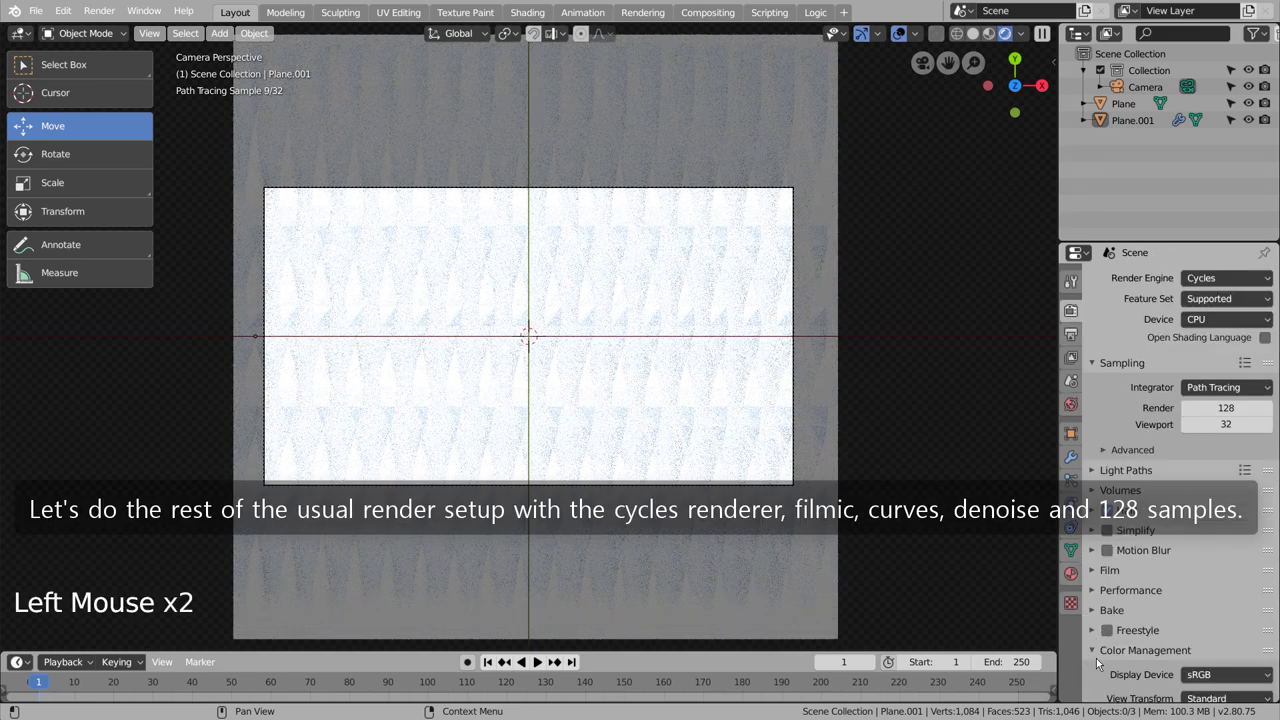
{"action": "scroll", "coordinate": [1096, 658], "scroll_direction": "down", "scroll_amount": 4}
{"action": "left_click", "coordinate": [1212, 592]}
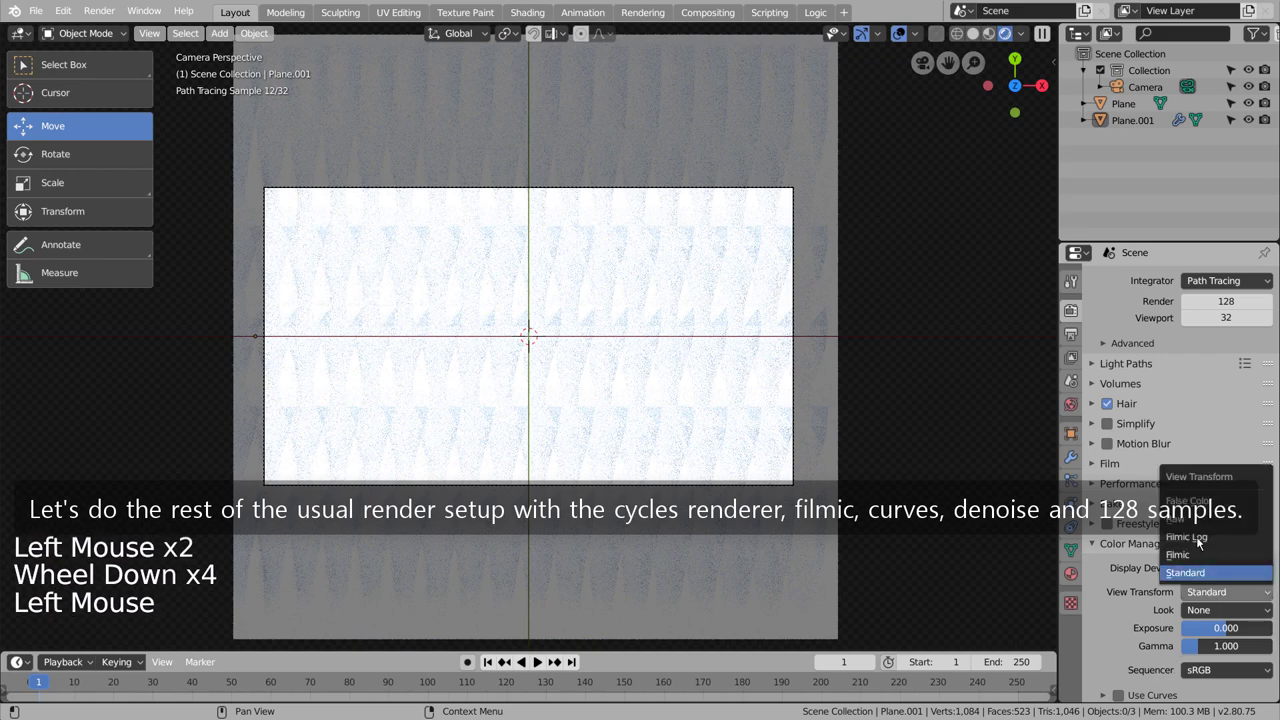
{"action": "left_click", "coordinate": [1198, 554]}
{"action": "left_click", "coordinate": [1226, 610]}
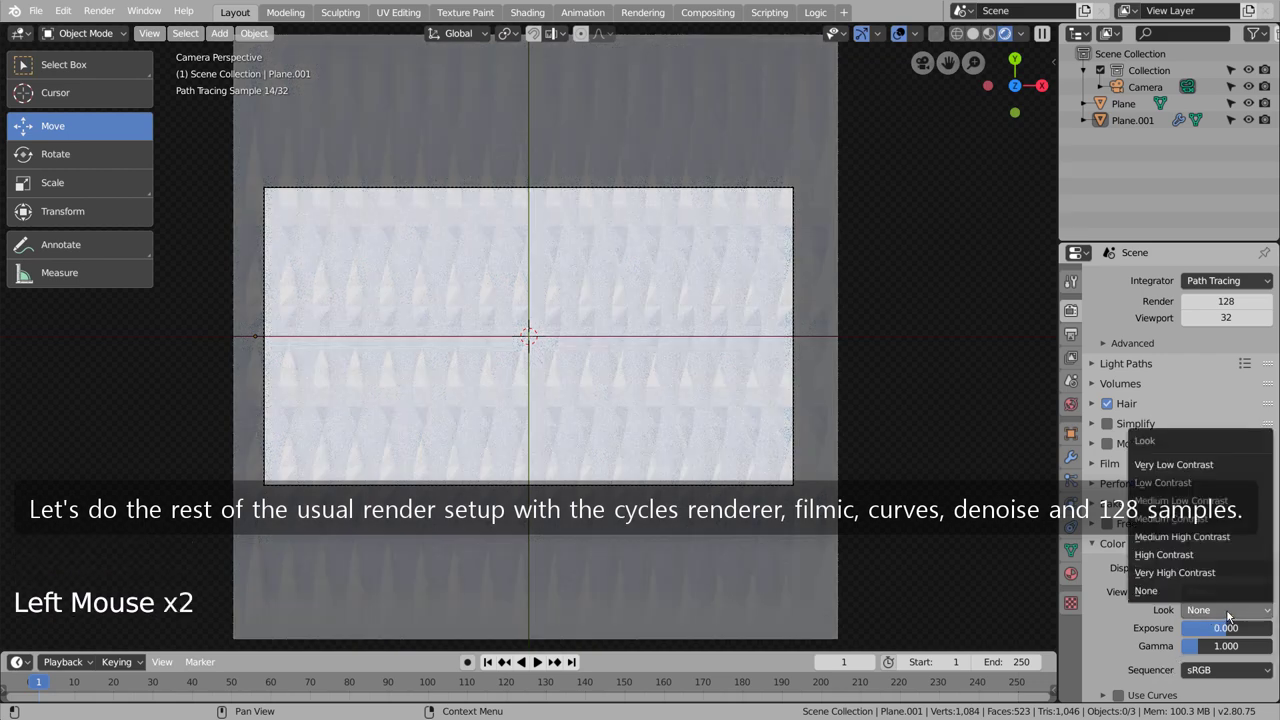
{"action": "left_click", "coordinate": [1175, 572]}
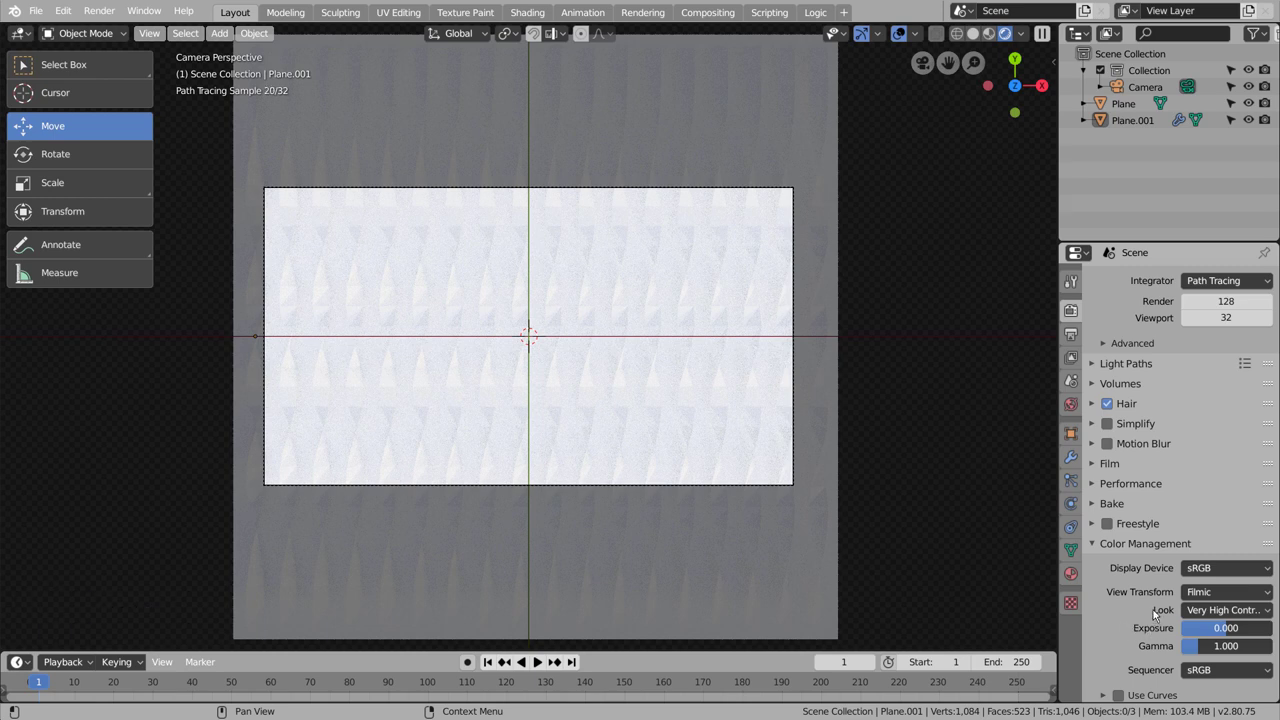
- Keep render samples at 128 and return the viewport to solid shading
{"action": "scroll", "coordinate": [1130, 476], "scroll_direction": "up", "scroll_amount": 7}
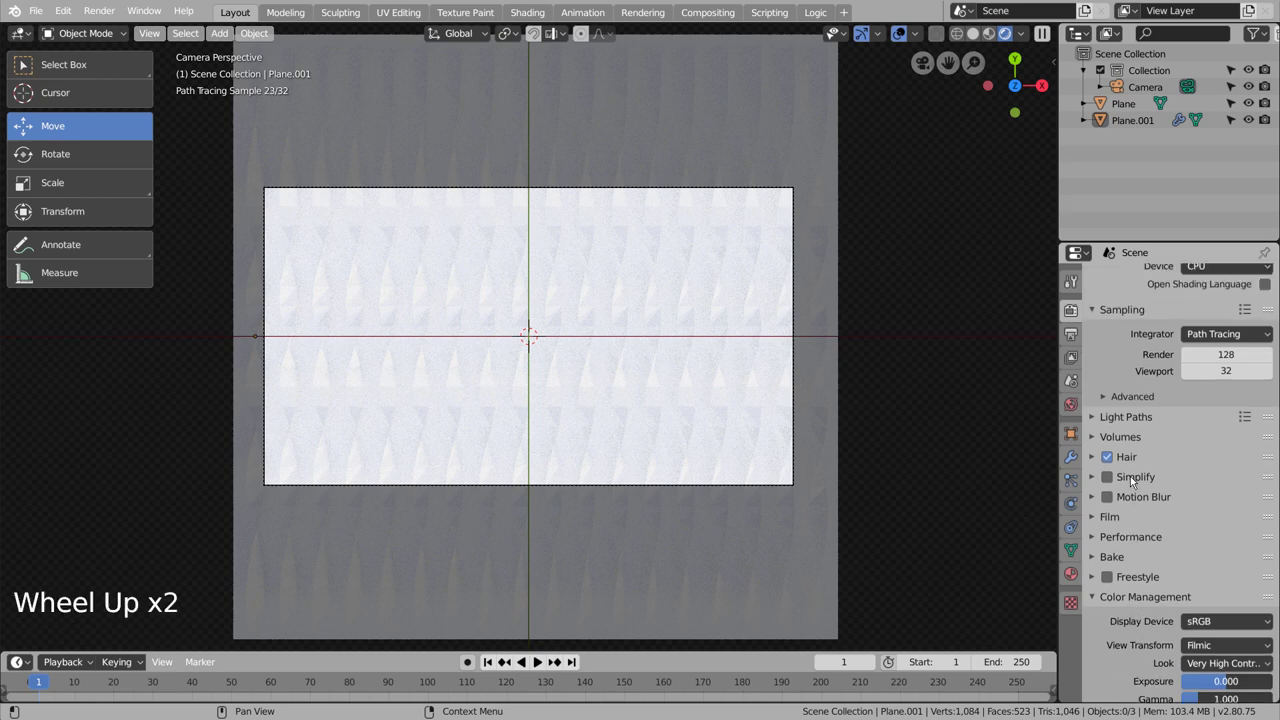
{"action": "left_click", "coordinate": [1212, 408]}
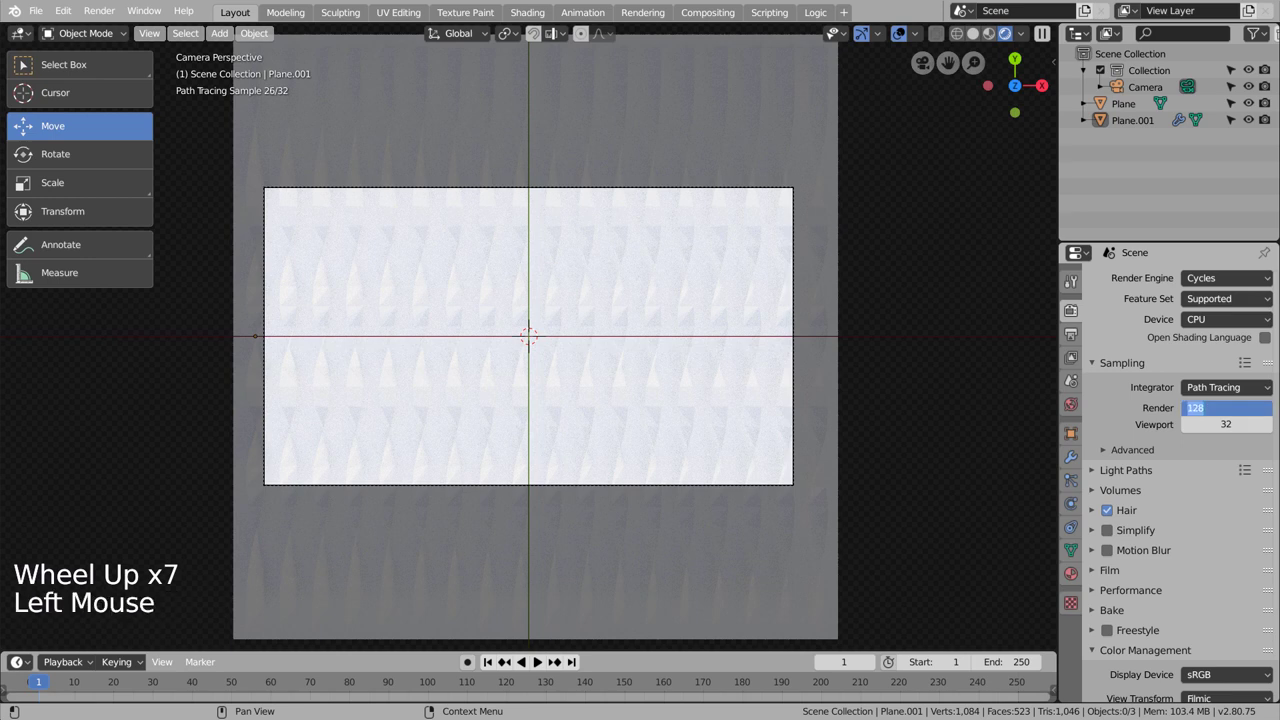
{"action": "key", "text": "Return"}
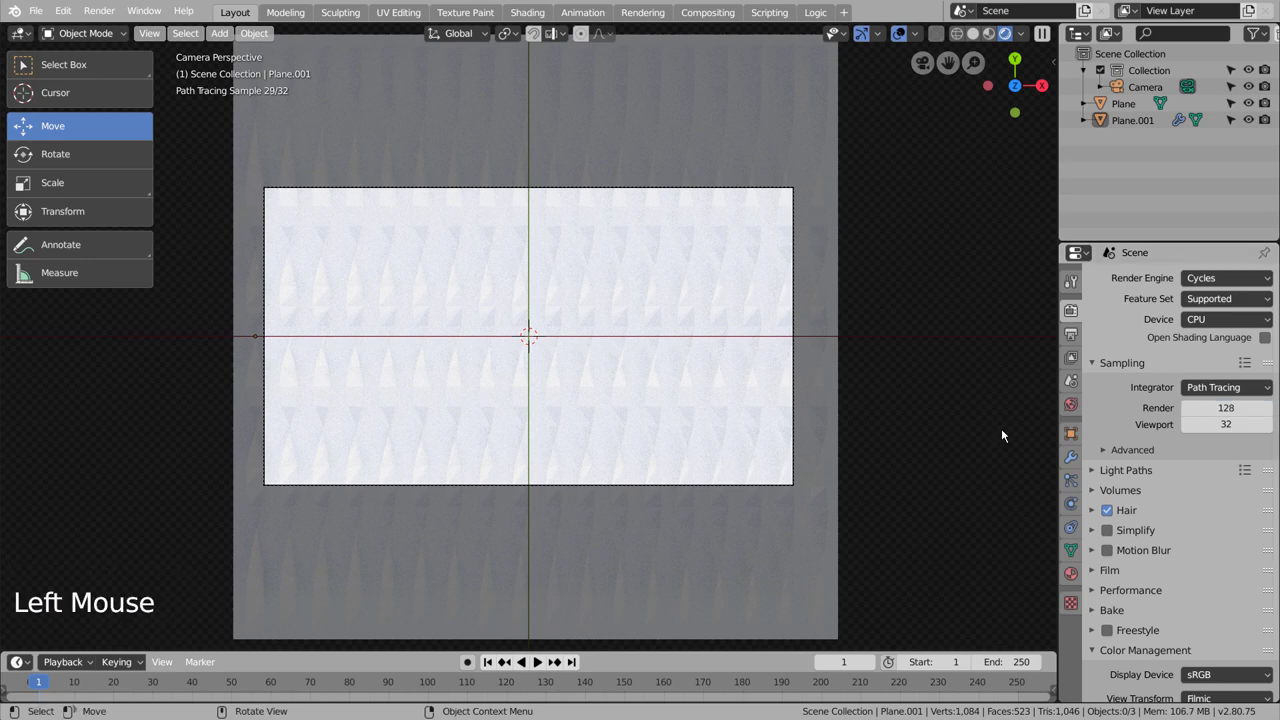
{"action": "left_click", "coordinate": [972, 33]}
- Start a test render with the Filmic look, then cancel it and close the render window
{"action": "key", "text": "F12"}
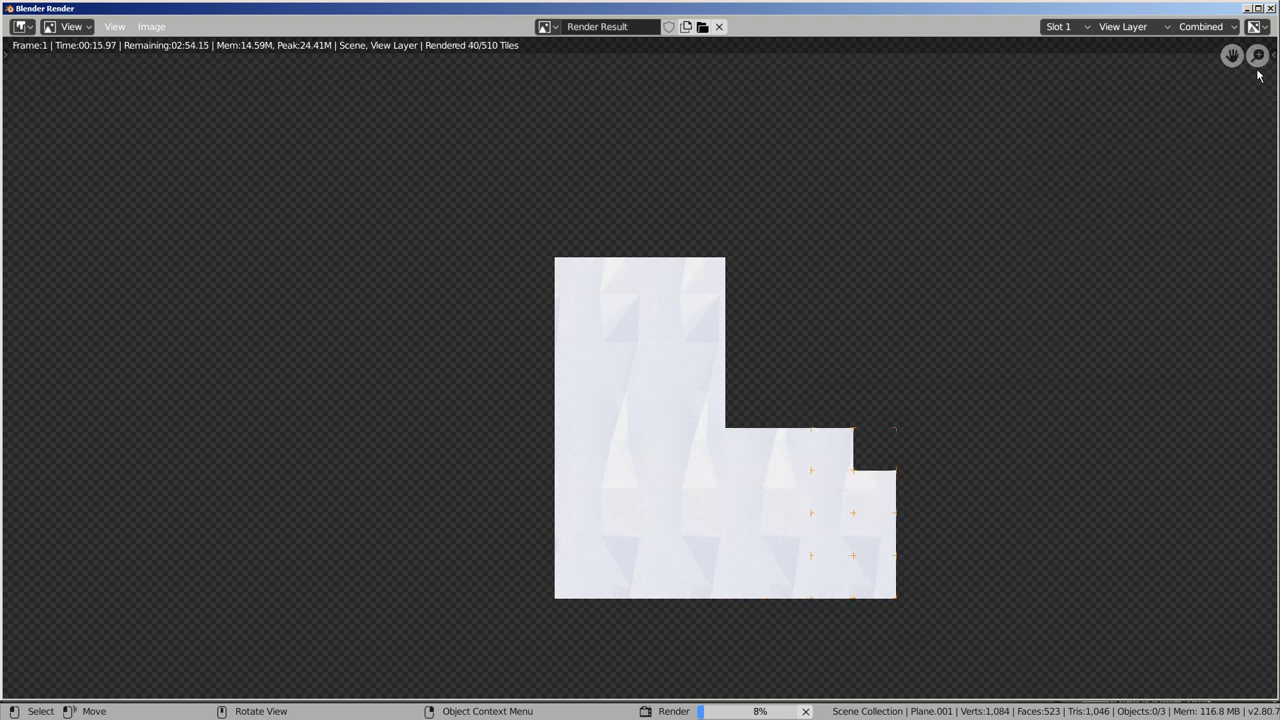
{"action": "key", "text": "Escape"}
{"action": "left_click", "coordinate": [1271, 8]}
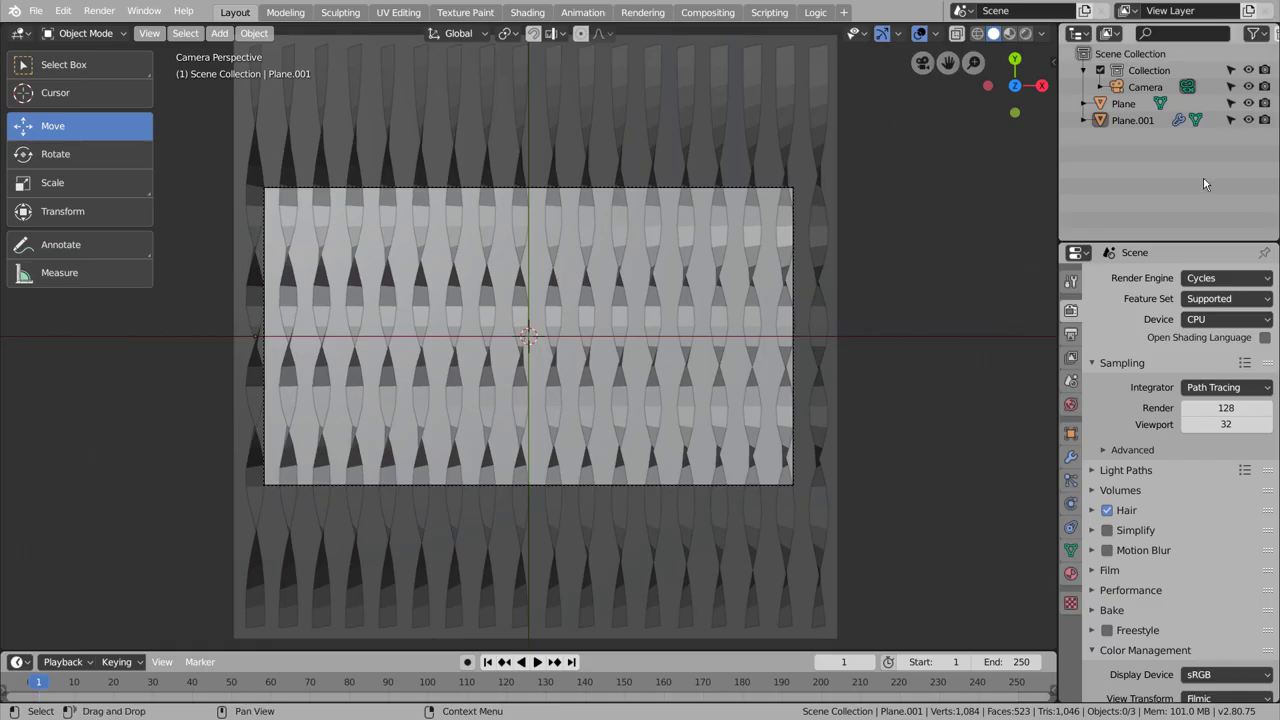
- Set the world background strength to 0.5, preview rendered lighting, then render from the camera
{"action": "left_click", "coordinate": [1071, 404]}
{"action": "double_click", "coordinate": [1227, 513]}
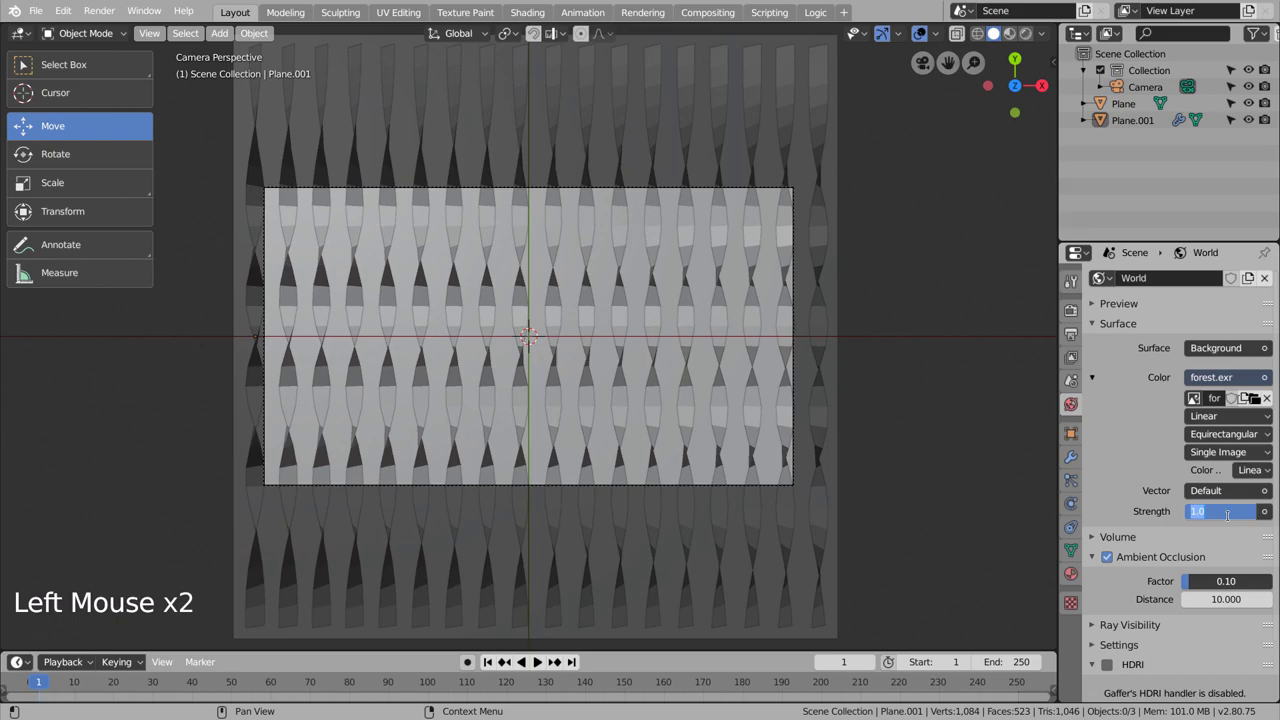
{"action": "type", "text": ".6"}
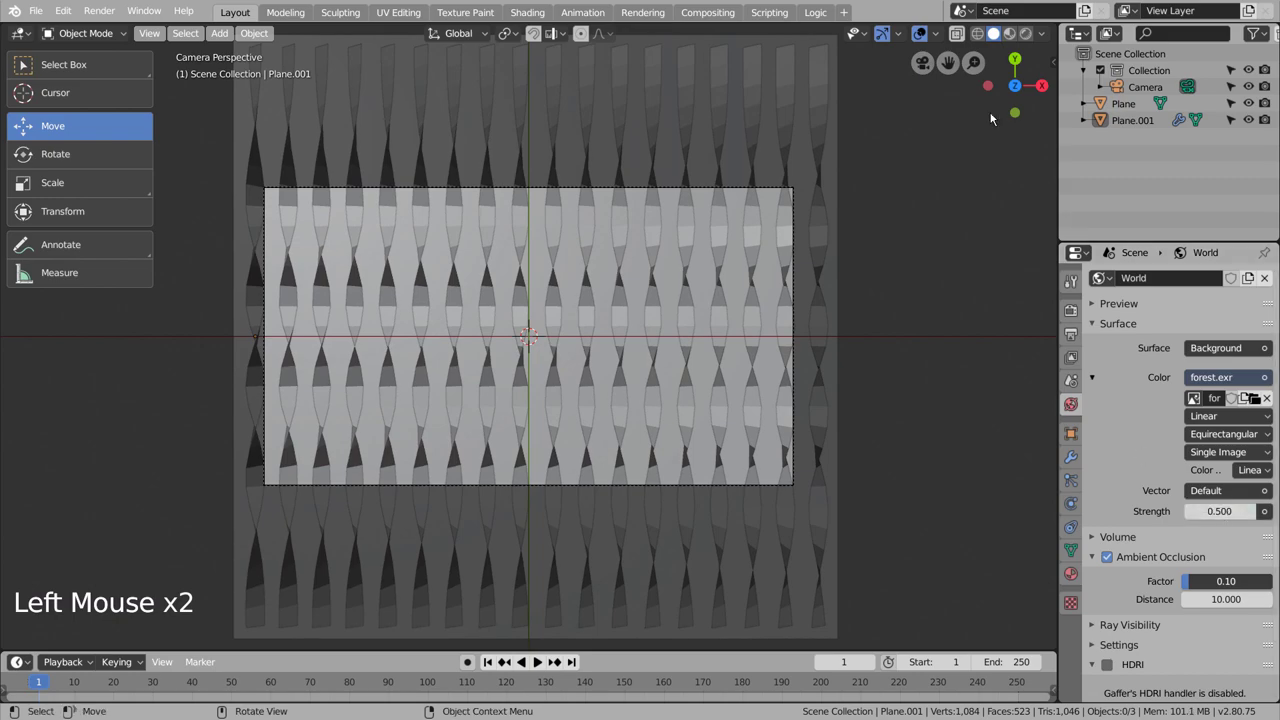
{"action": "left_click", "coordinate": [1024, 33]}
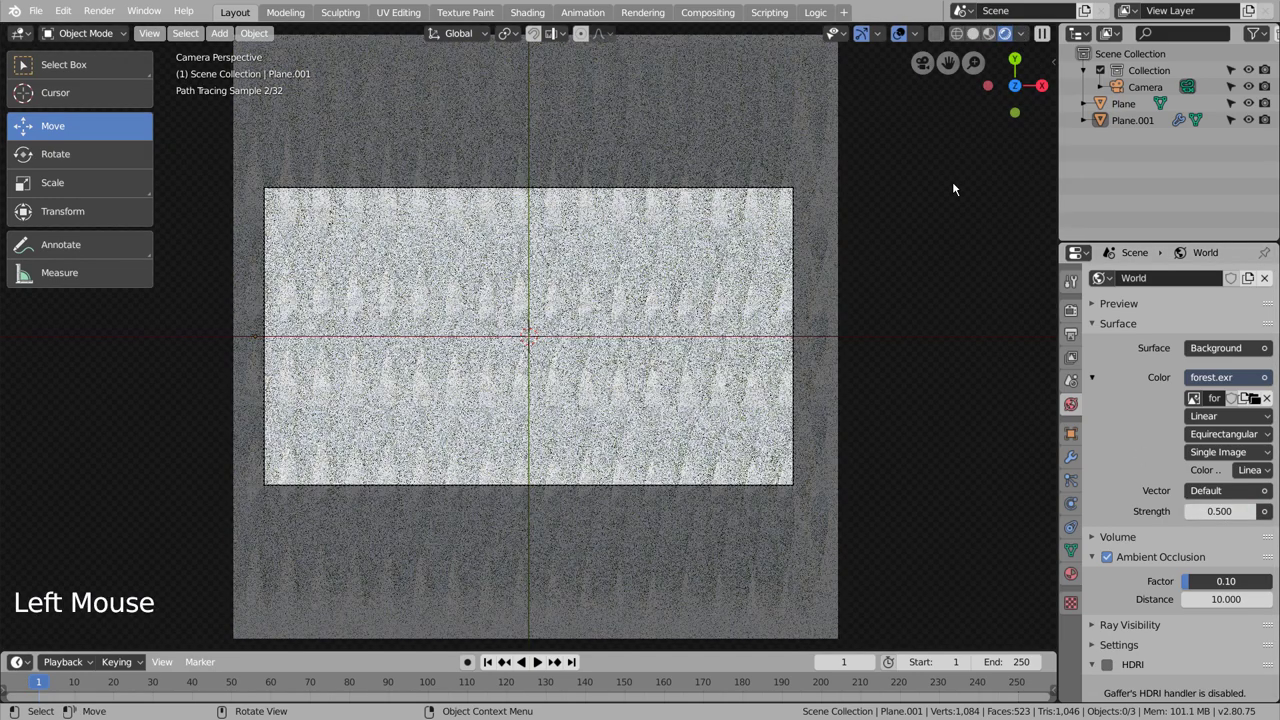
{"action": "left_click", "coordinate": [972, 33]}
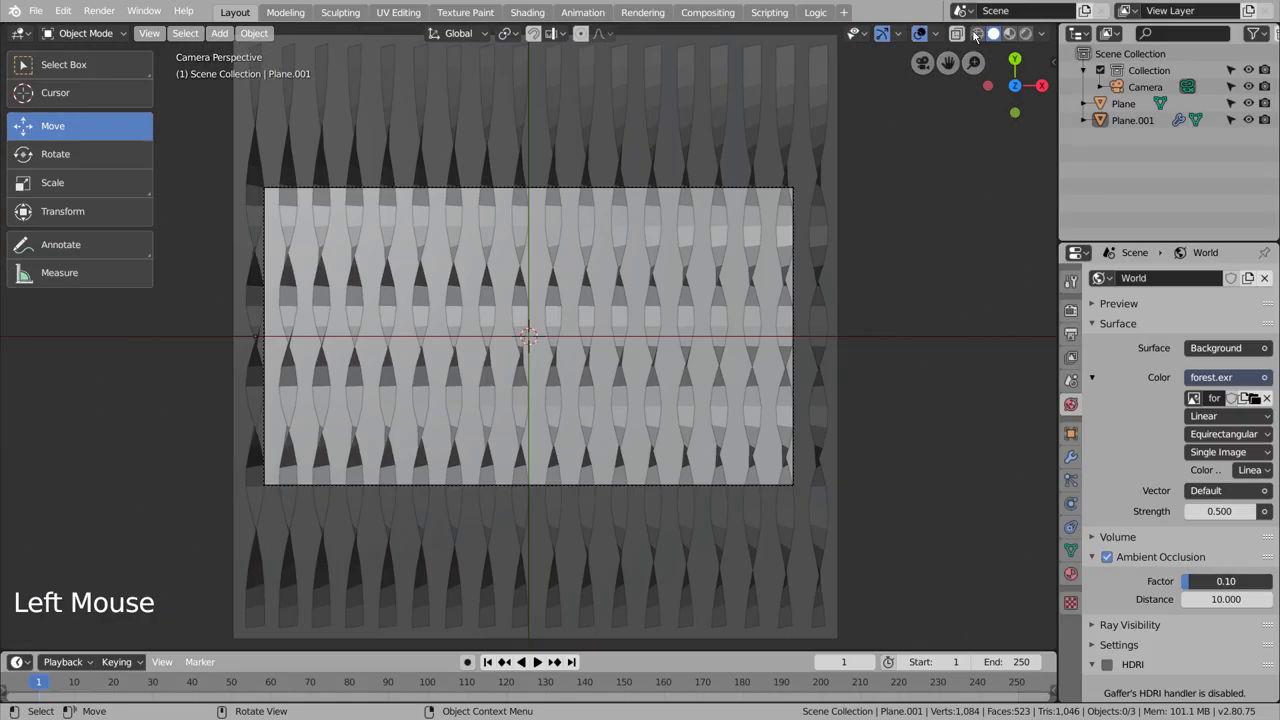
{"action": "key", "text": "F12"}
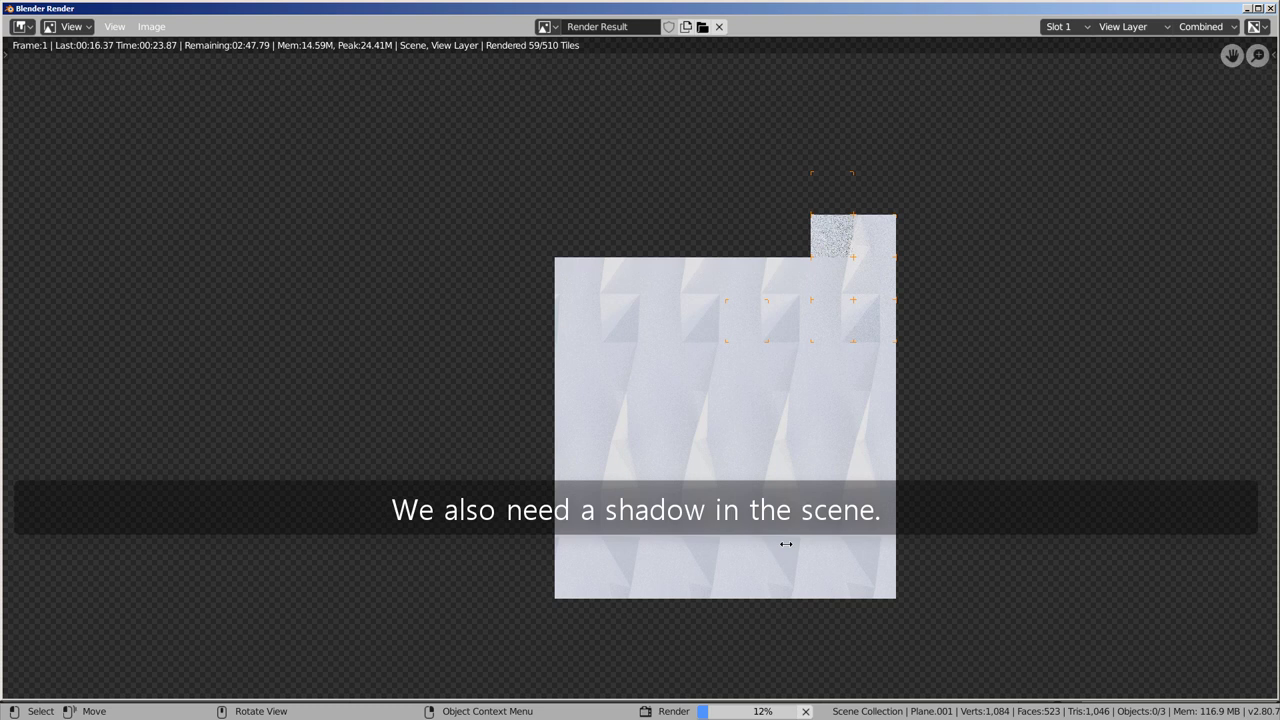
- Cancel the camera render partway, at about 25 seconds
{"action": "key", "text": "Escape"}
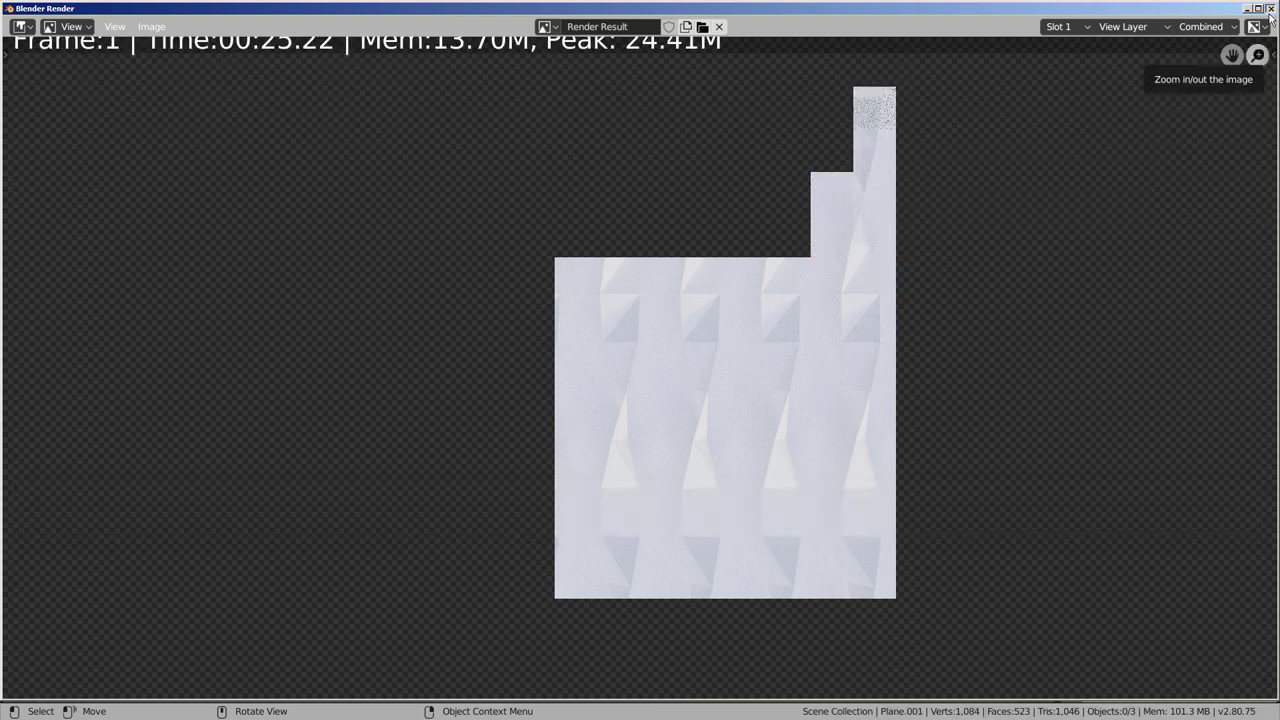
- Close the render window, orbit away from the camera, and frame the selected ribbon grid
{"action": "left_click", "coordinate": [1270, 8]}
{"action": "left_click", "coordinate": [905, 372]}
{"action": "scroll", "coordinate": [940, 367], "scroll_direction": "down", "scroll_amount": 3}
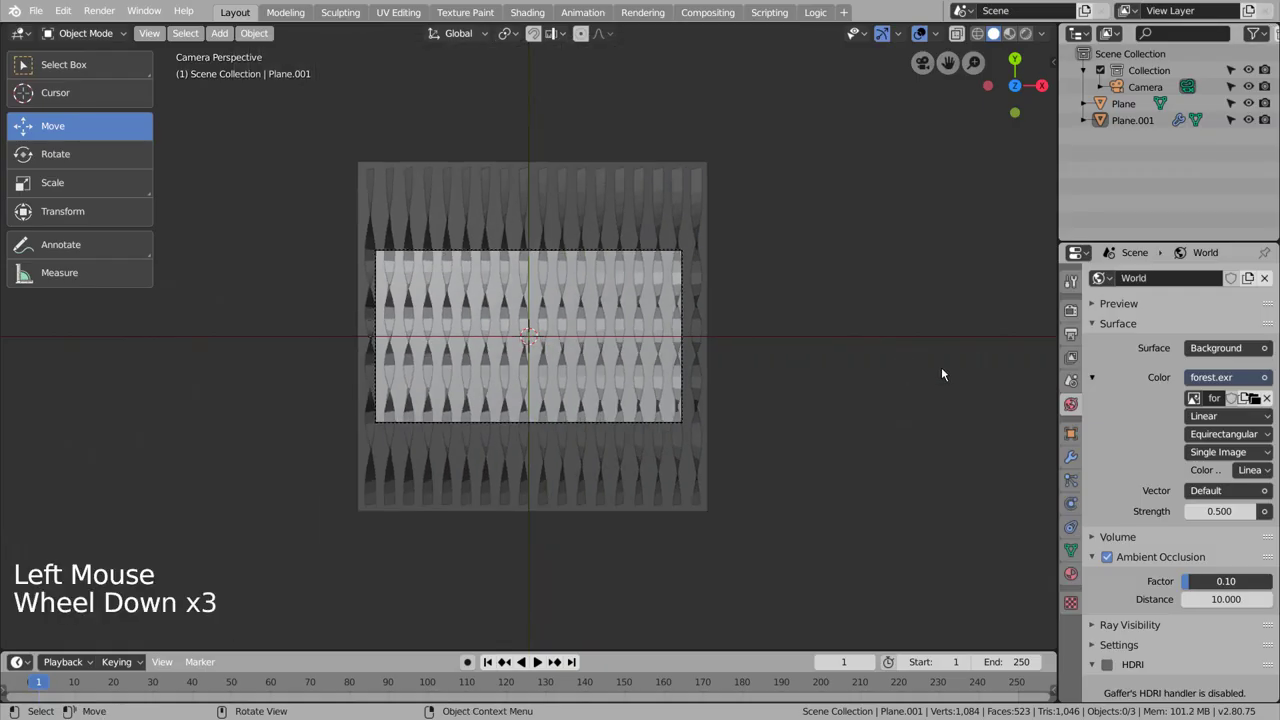
{"action": "middle_click_drag", "start_coordinate": [941, 367], "coordinate": [858, 310]}
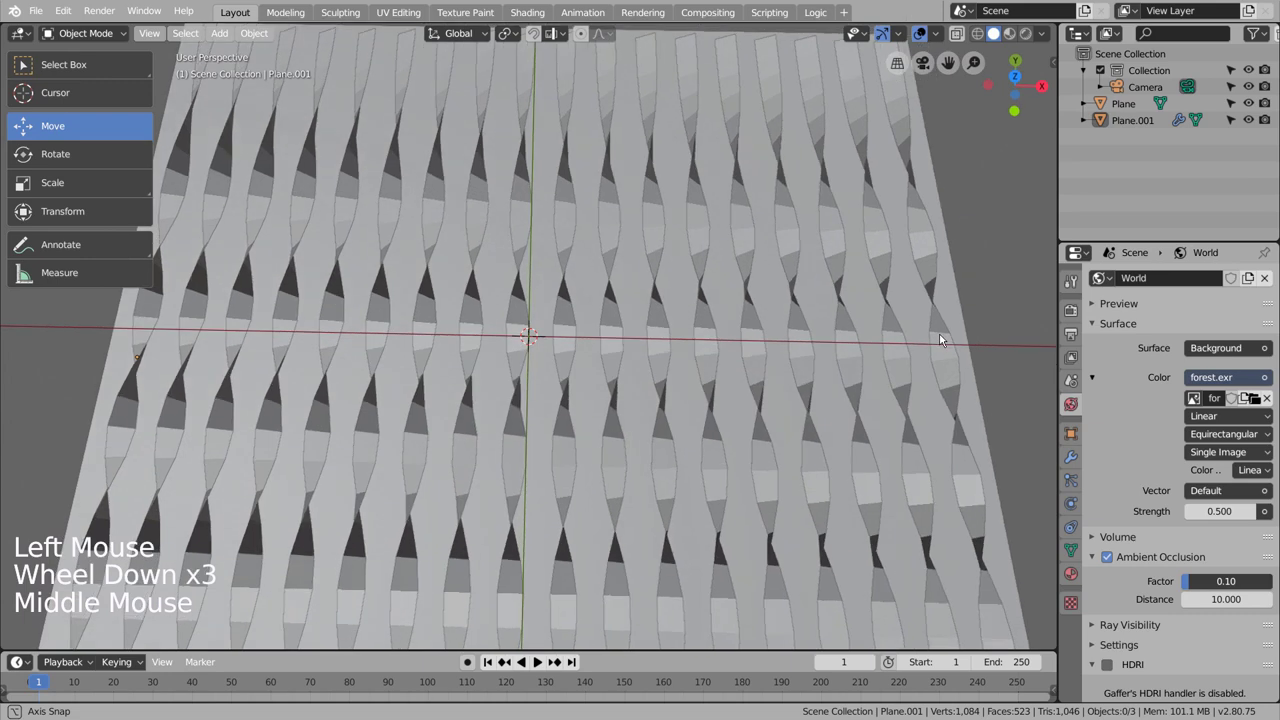
{"action": "left_click", "coordinate": [935, 334]}
{"action": "key", "text": "KP_Decimal"}
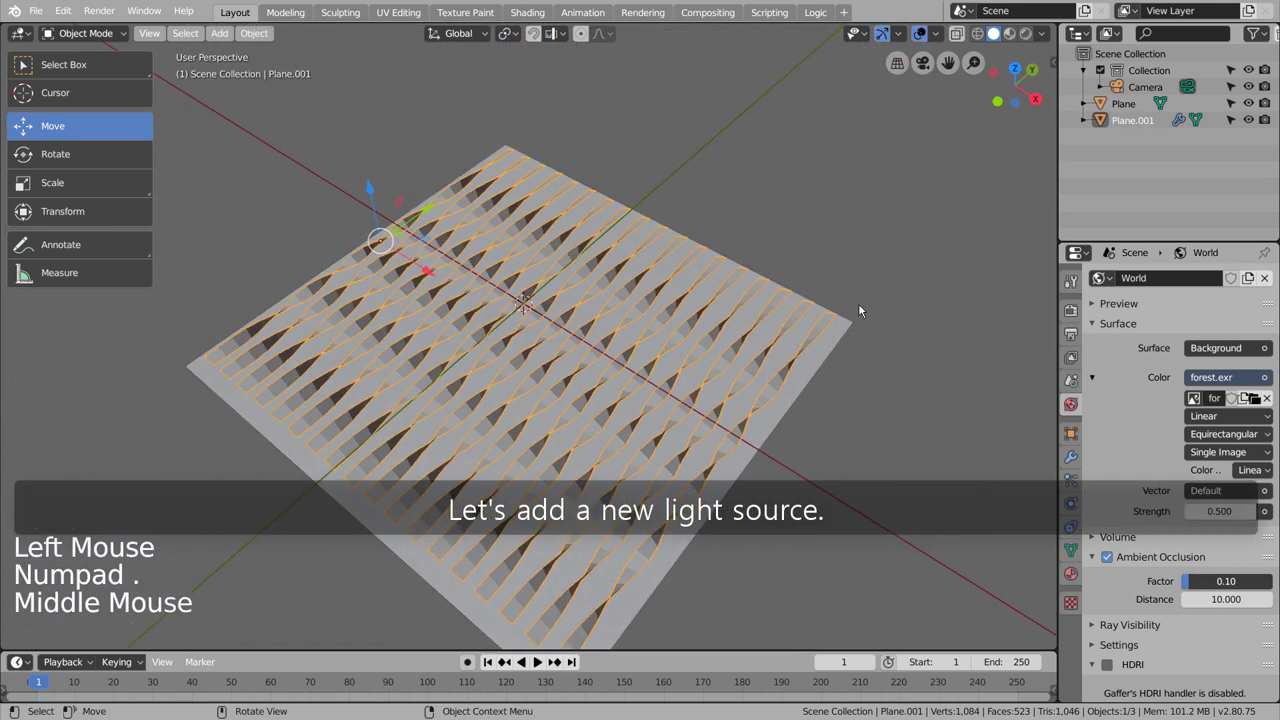
- Add a new plane, raise it above the ribbon grid, enlarge it, and view through it
{"action": "key", "text": "shift+a"}
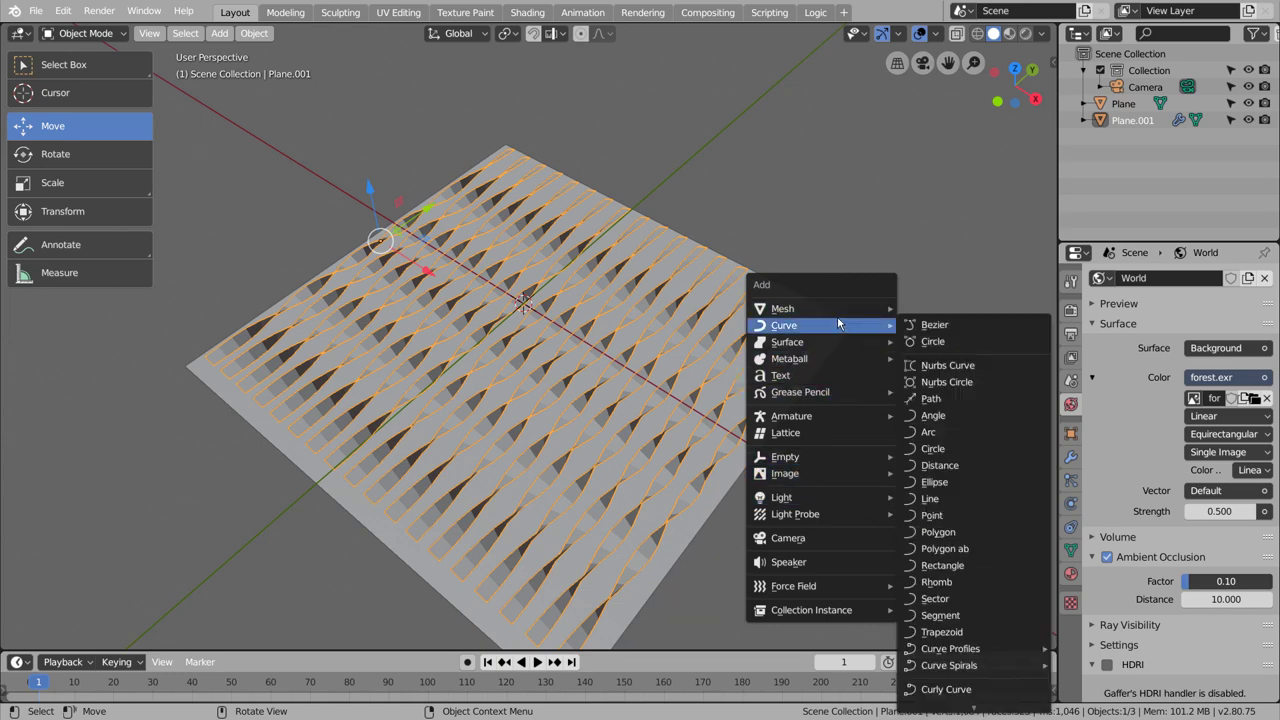
{"action": "mouse_move", "coordinate": [858, 307]}
{"action": "left_click", "coordinate": [917, 313]}
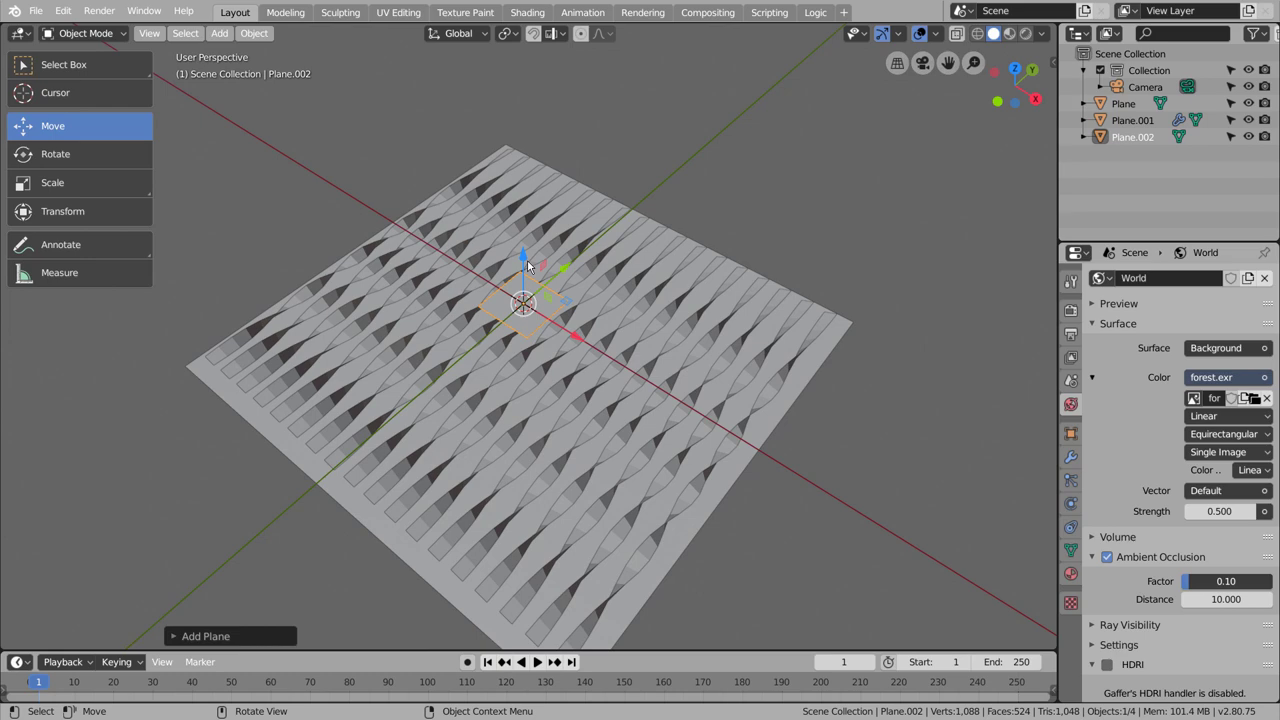
{"action": "left_click_drag", "start_coordinate": [524, 258], "coordinate": [508, 70]}
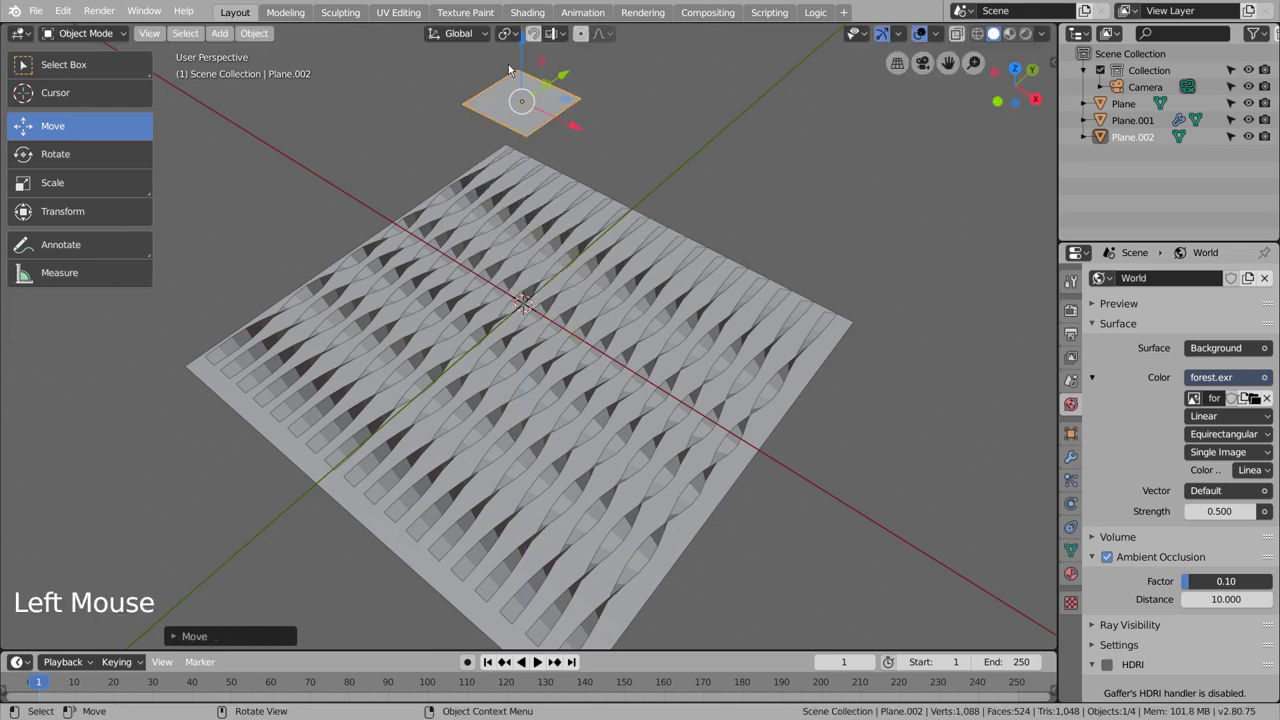
{"action": "left_click", "coordinate": [587, 124]}
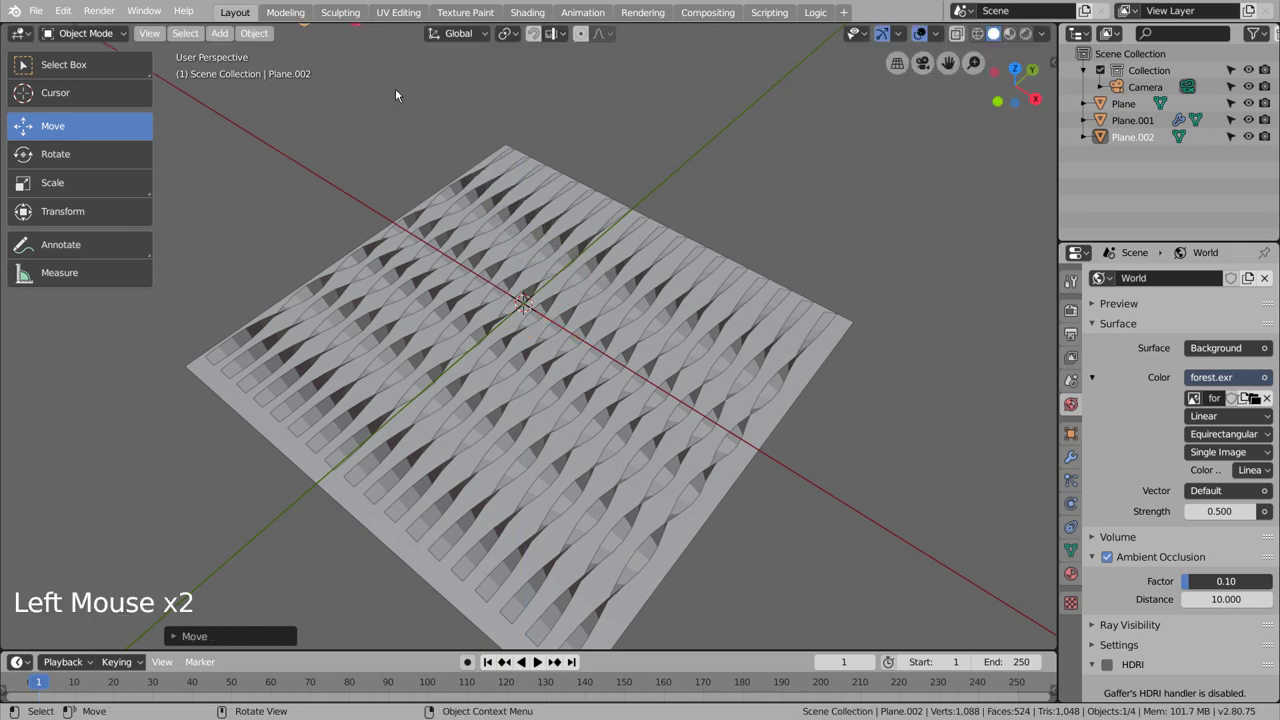
{"action": "scroll", "coordinate": [488, 164], "scroll_direction": "down", "scroll_amount": 4}
{"action": "middle_click_drag", "start_coordinate": [488, 164], "coordinate": [646, 297]}
{"action": "key", "text": "s"}
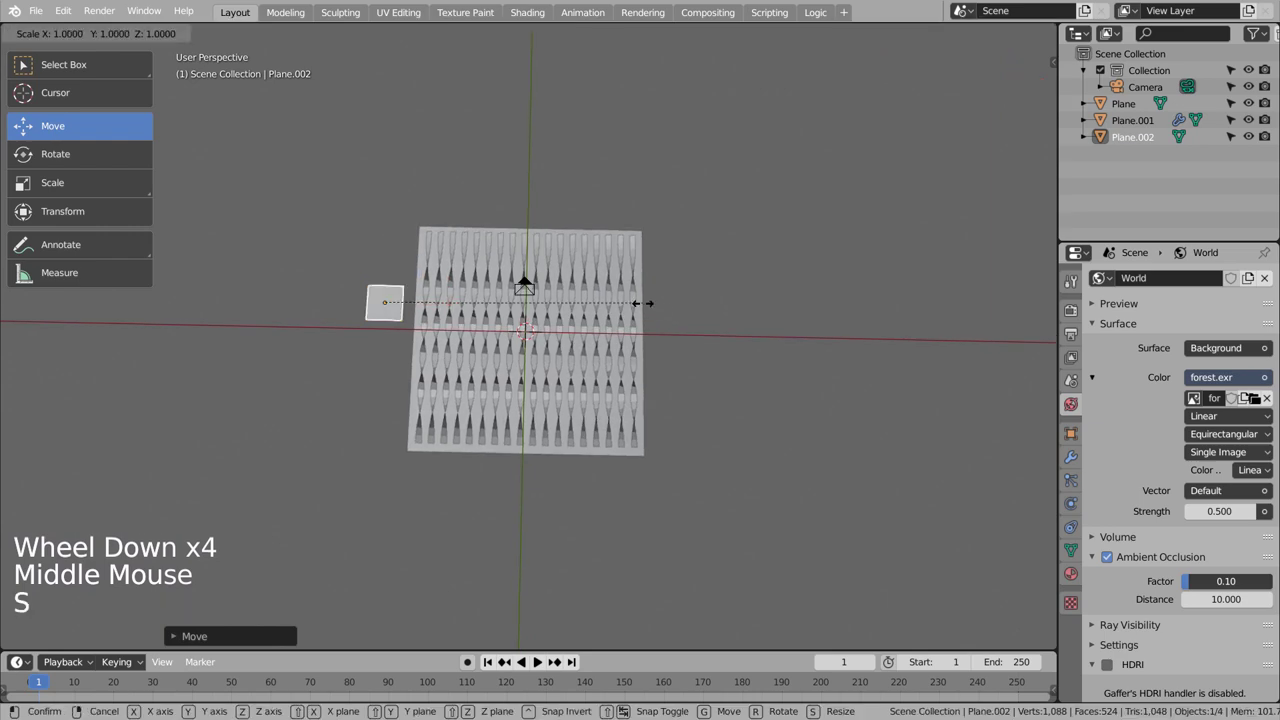
{"action": "left_click", "coordinate": [319, 445]}
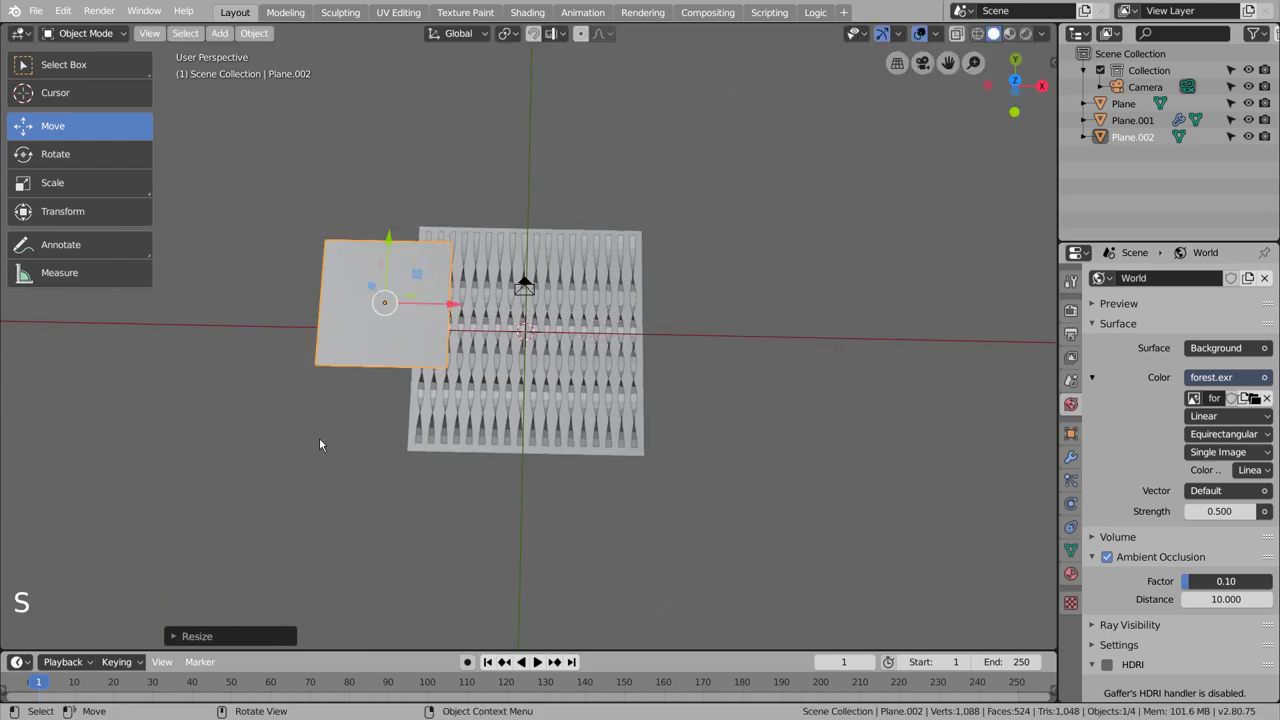
{"action": "key", "text": "ctrl+KP_0"}
- Use walk navigation to slide, back off and tilt Plane.002 so it faces down on the grid
{"action": "key", "text": "shift+grave"}
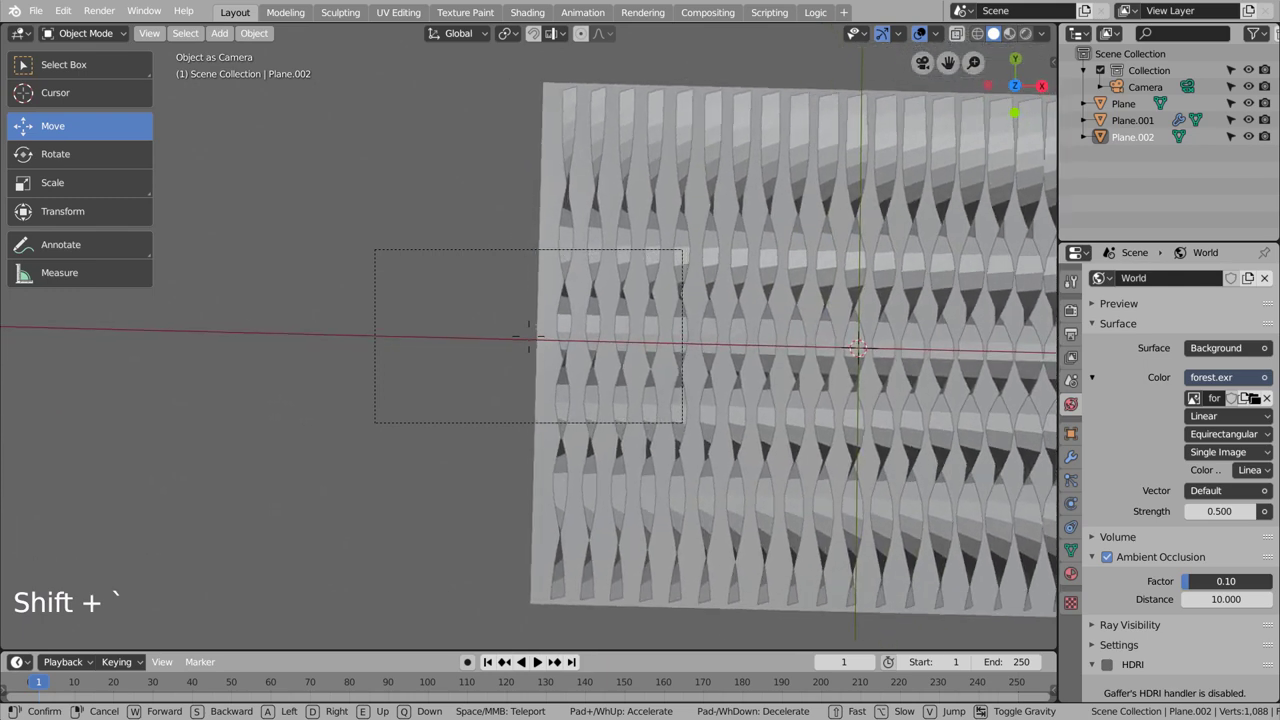
{"action": "key", "text": "a"}
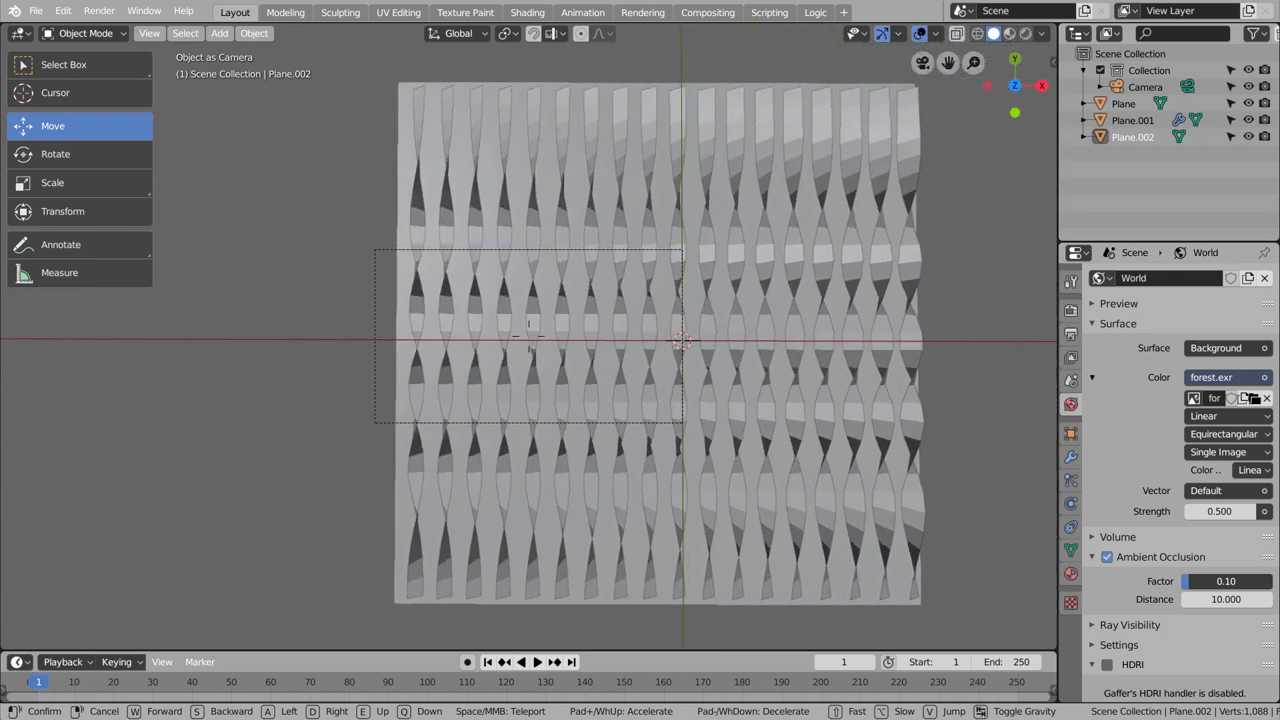
{"action": "left_click", "coordinate": [549, 342]}
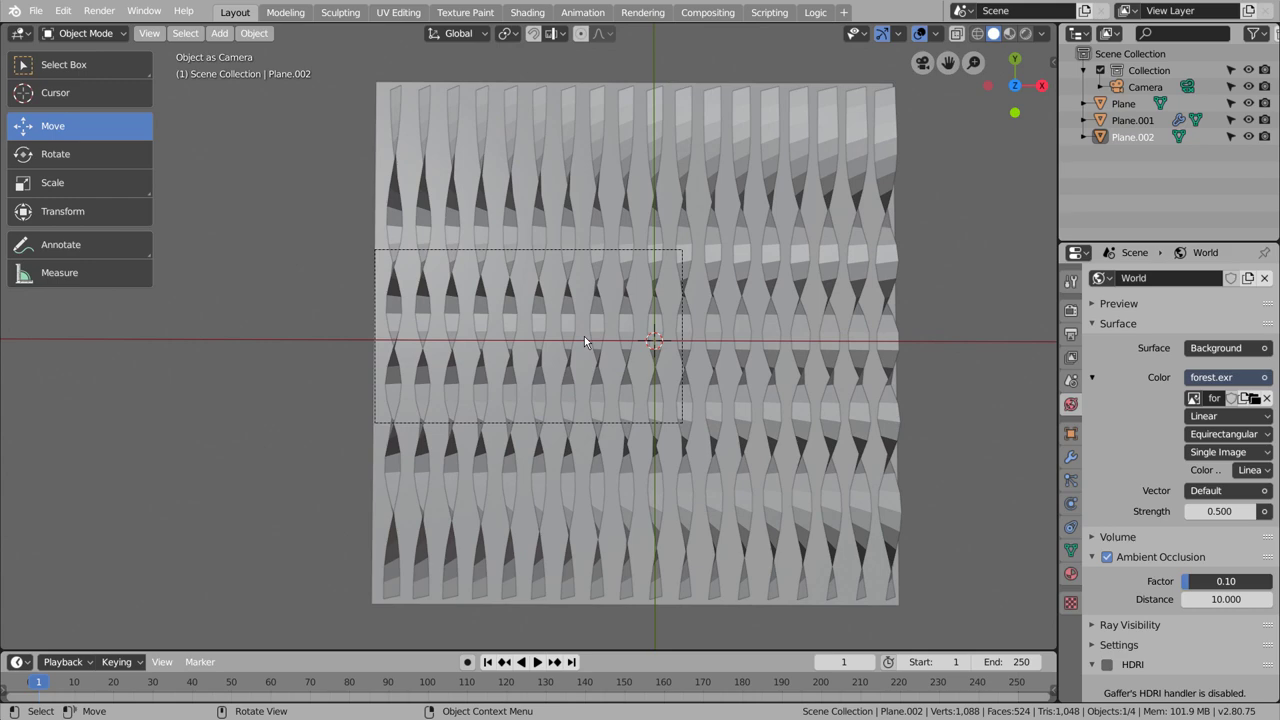
{"action": "key", "text": "shift+grave"}
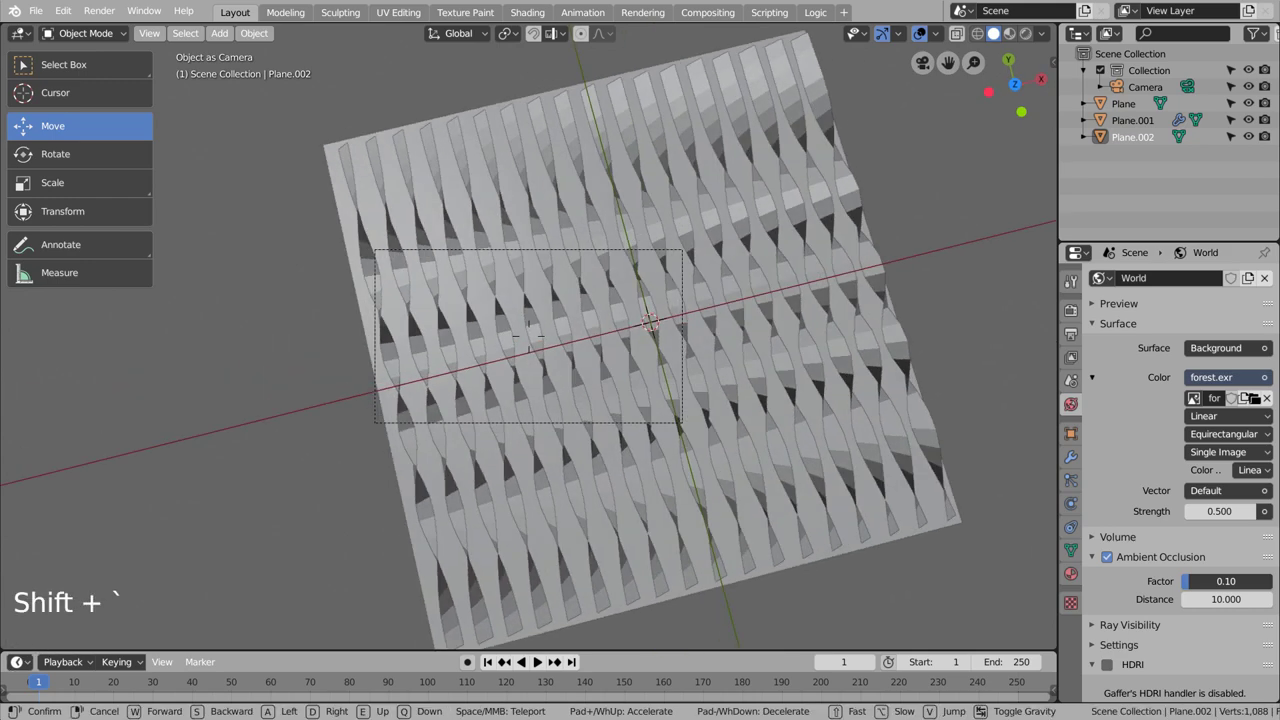
{"action": "key", "text": "s"}
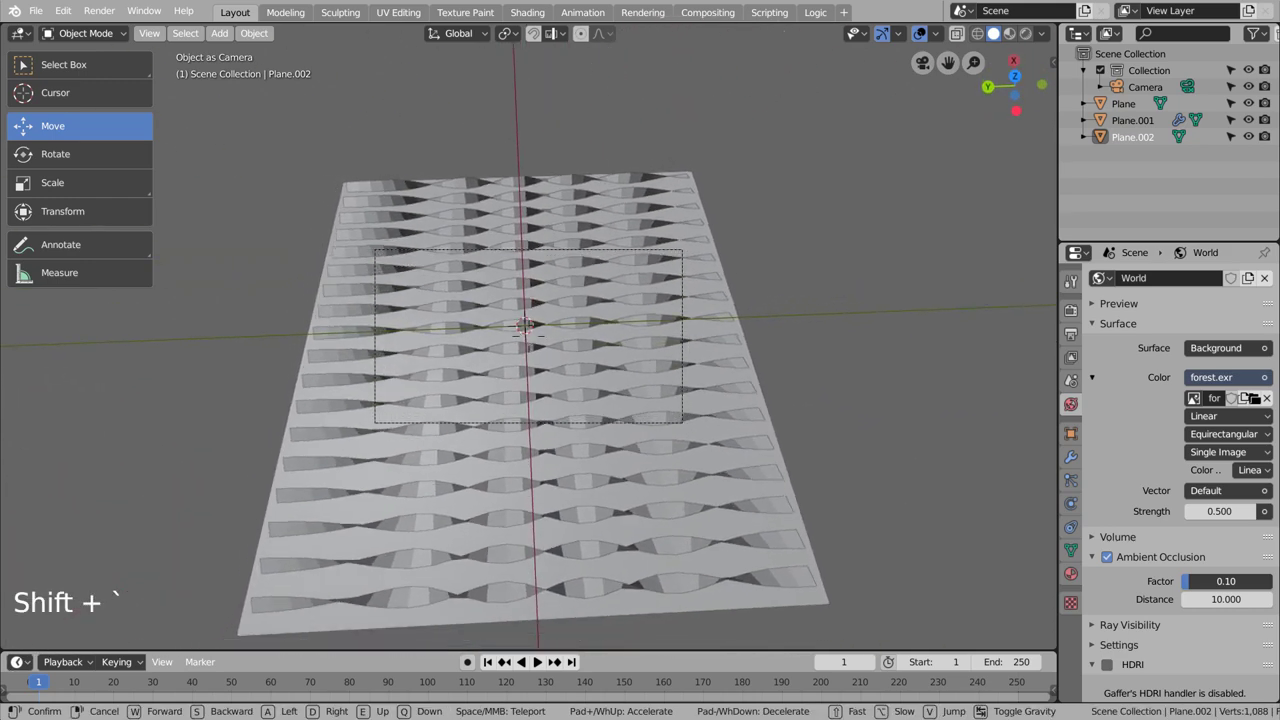
{"action": "key", "text": "s"}
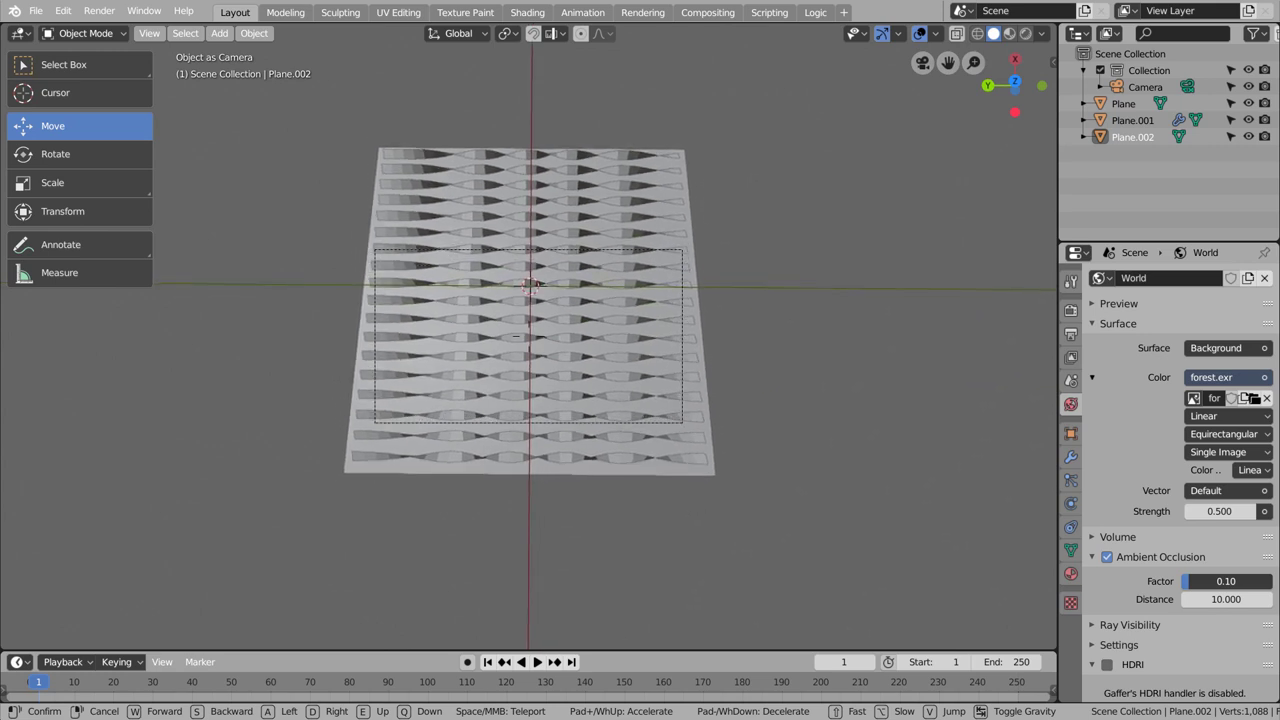
{"action": "left_click", "coordinate": [529, 336]}
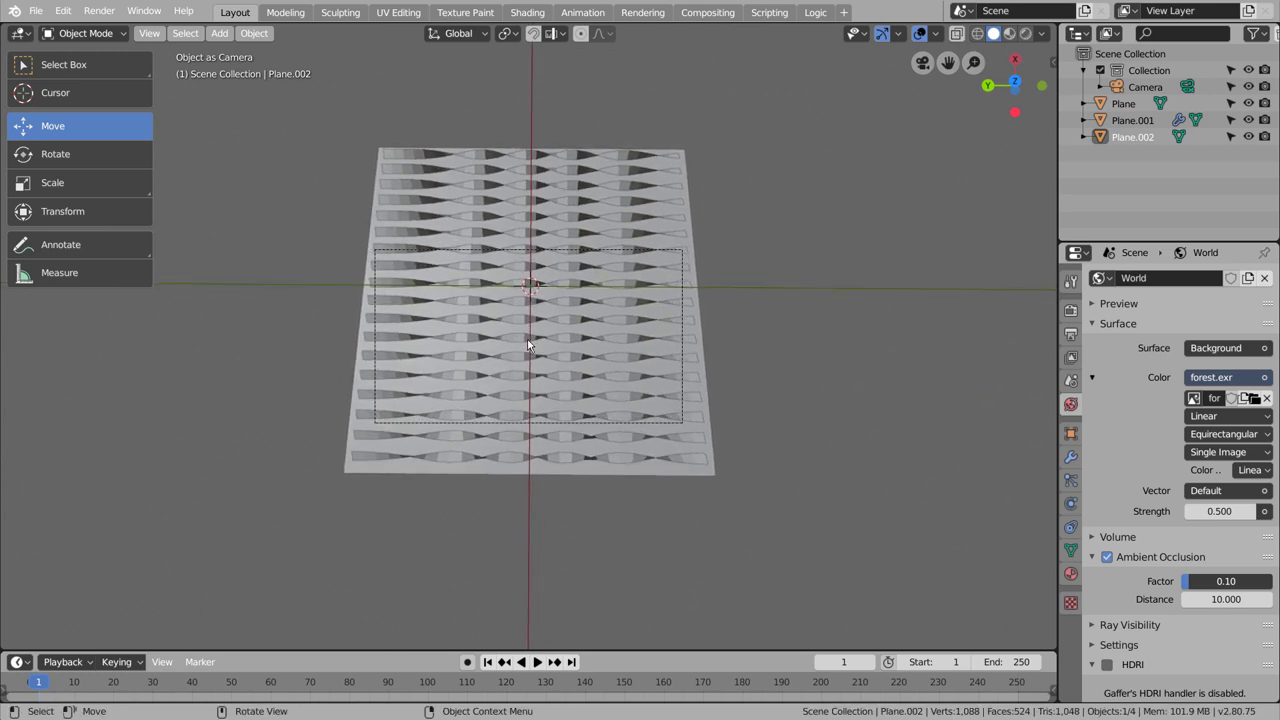
- View through the camera, give Plane.002 a new Emission material, and preview rendered lighting
{"action": "left_click", "coordinate": [985, 147]}
{"action": "key", "text": "ctrl+KP_0"}
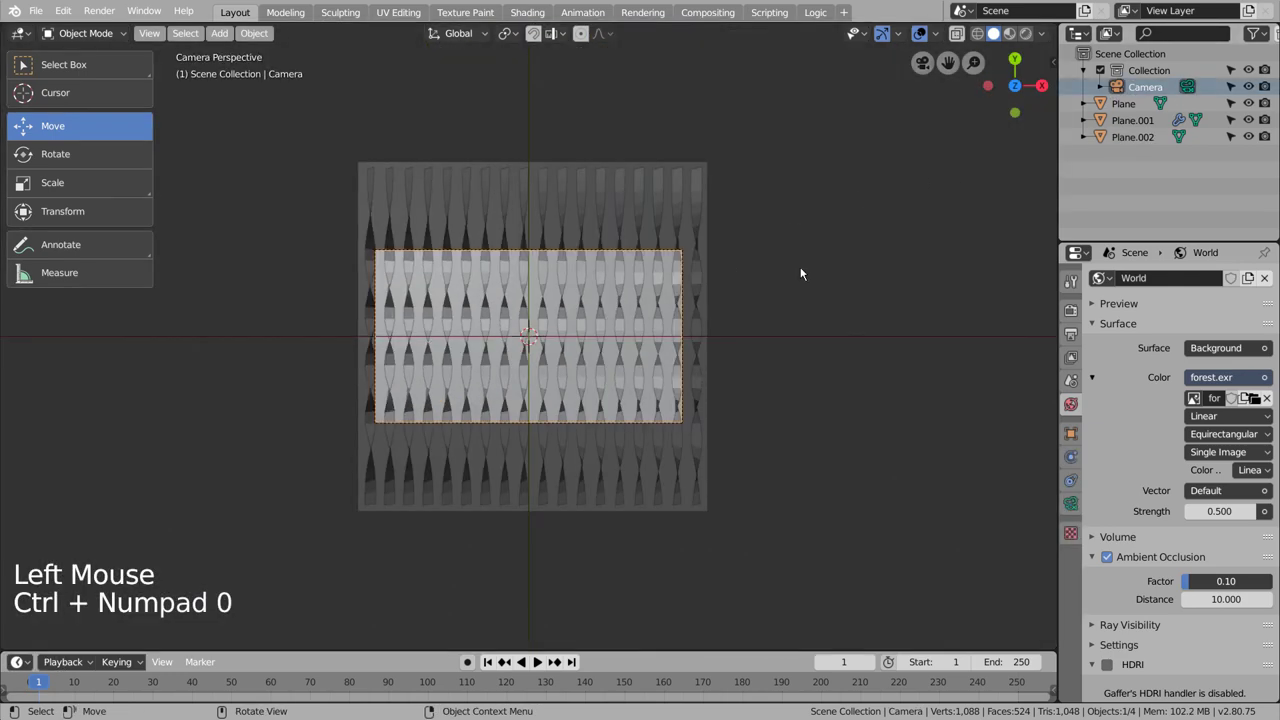
{"action": "left_click", "coordinate": [1131, 137]}
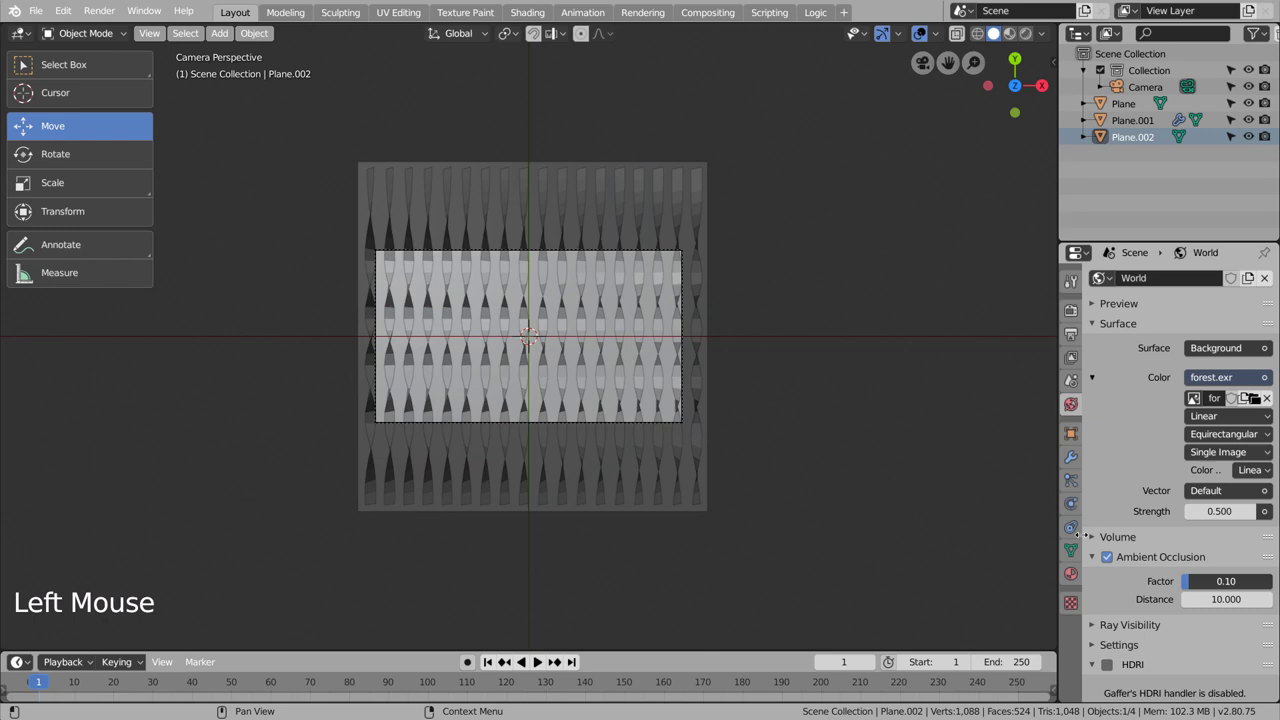
{"action": "left_click", "coordinate": [1071, 573]}
{"action": "left_click", "coordinate": [1150, 332]}
{"action": "left_click", "coordinate": [1228, 402]}
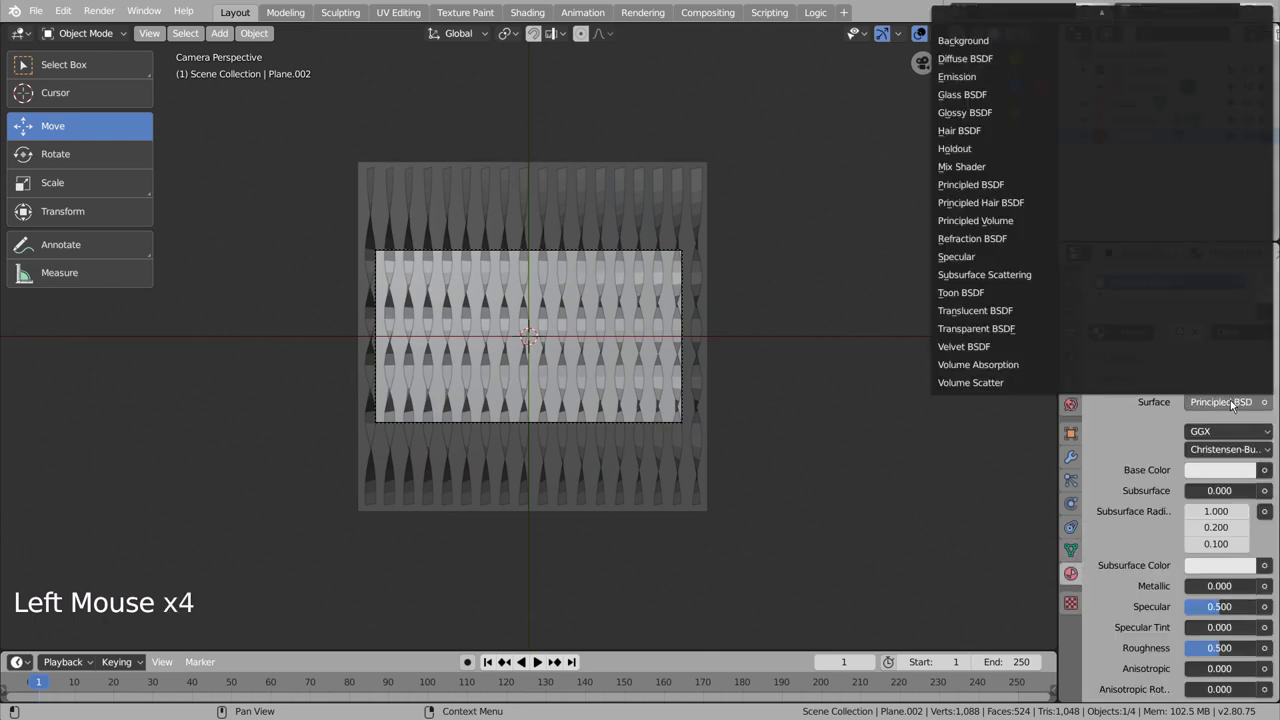
{"action": "left_click", "coordinate": [957, 76]}
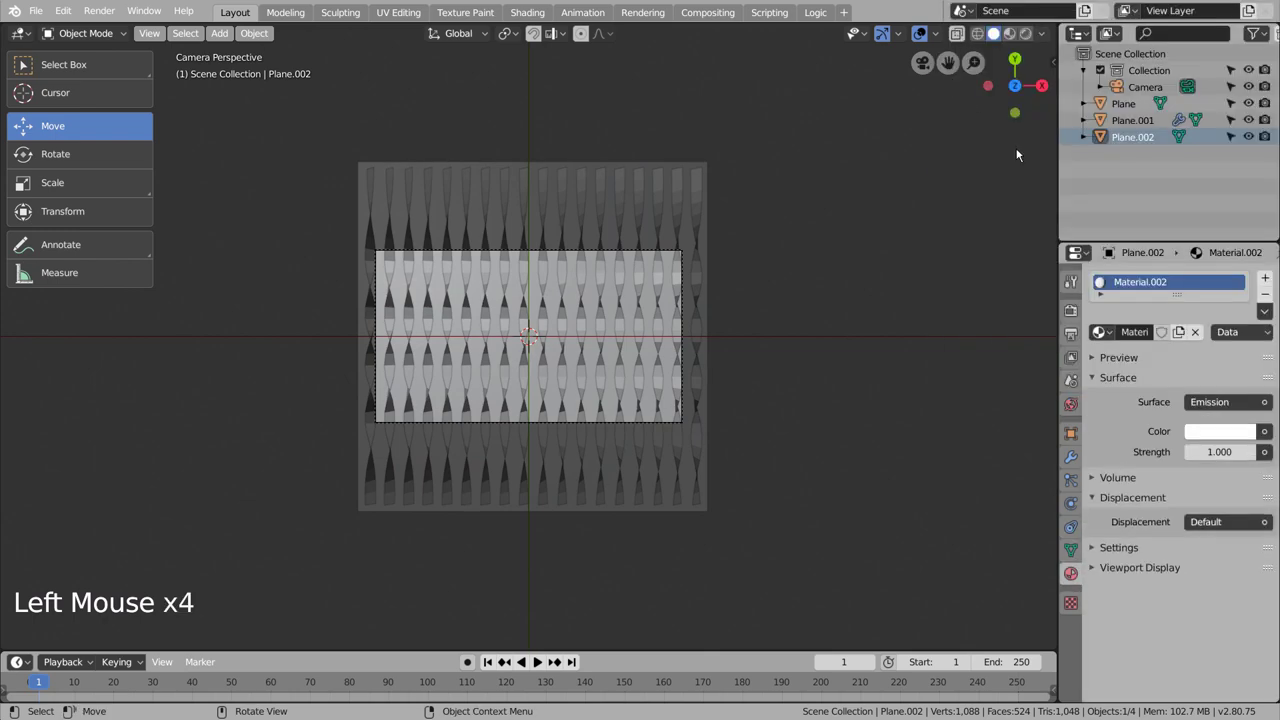
{"action": "left_click", "coordinate": [1005, 33]}
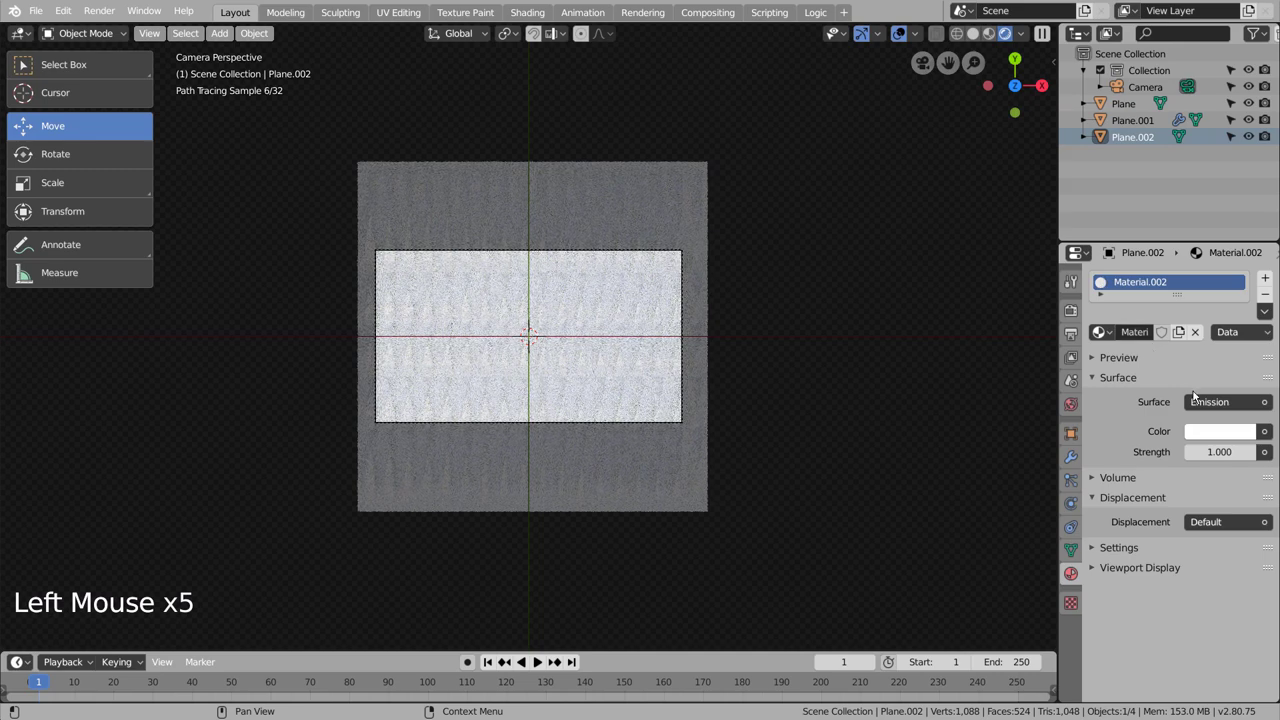
- Set Plane.002's emission strength to 7, then 8, switch to solid shading, and render
{"action": "left_click", "coordinate": [1220, 452]}
{"action": "type", "text": "7"}
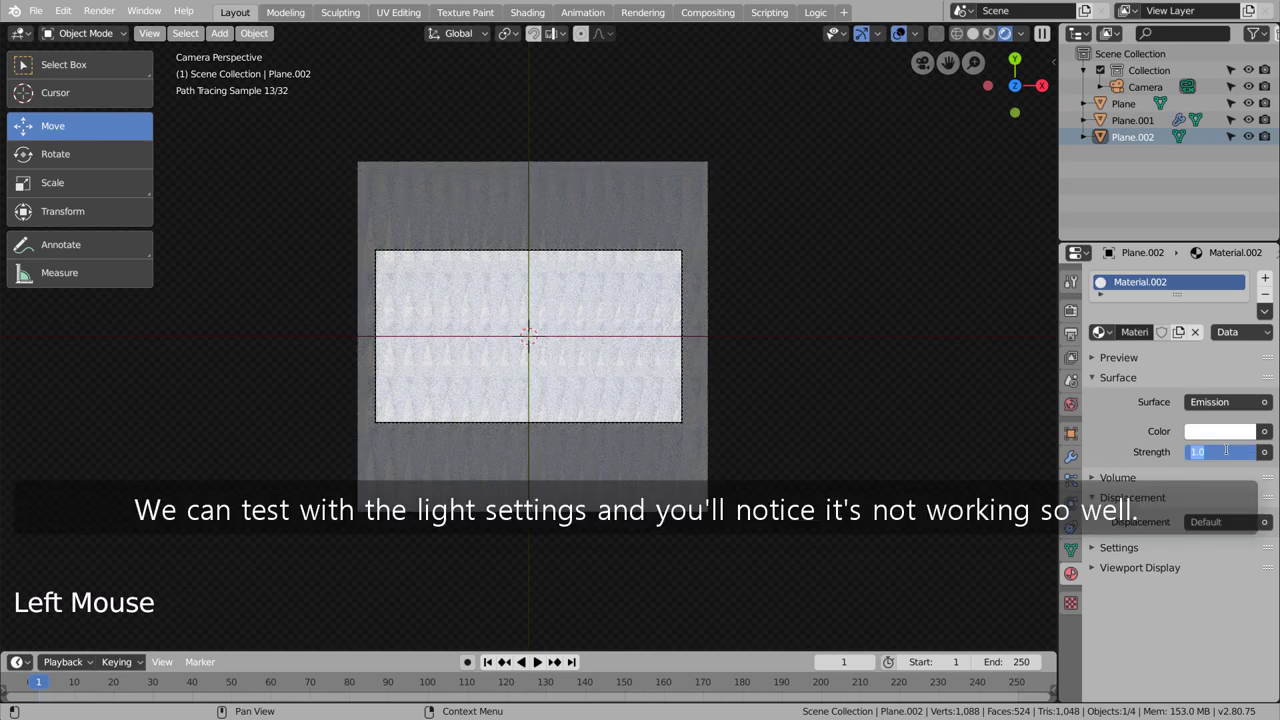
{"action": "key", "text": "Return"}
{"action": "left_click", "coordinate": [1226, 452]}
{"action": "type", "text": "8"}
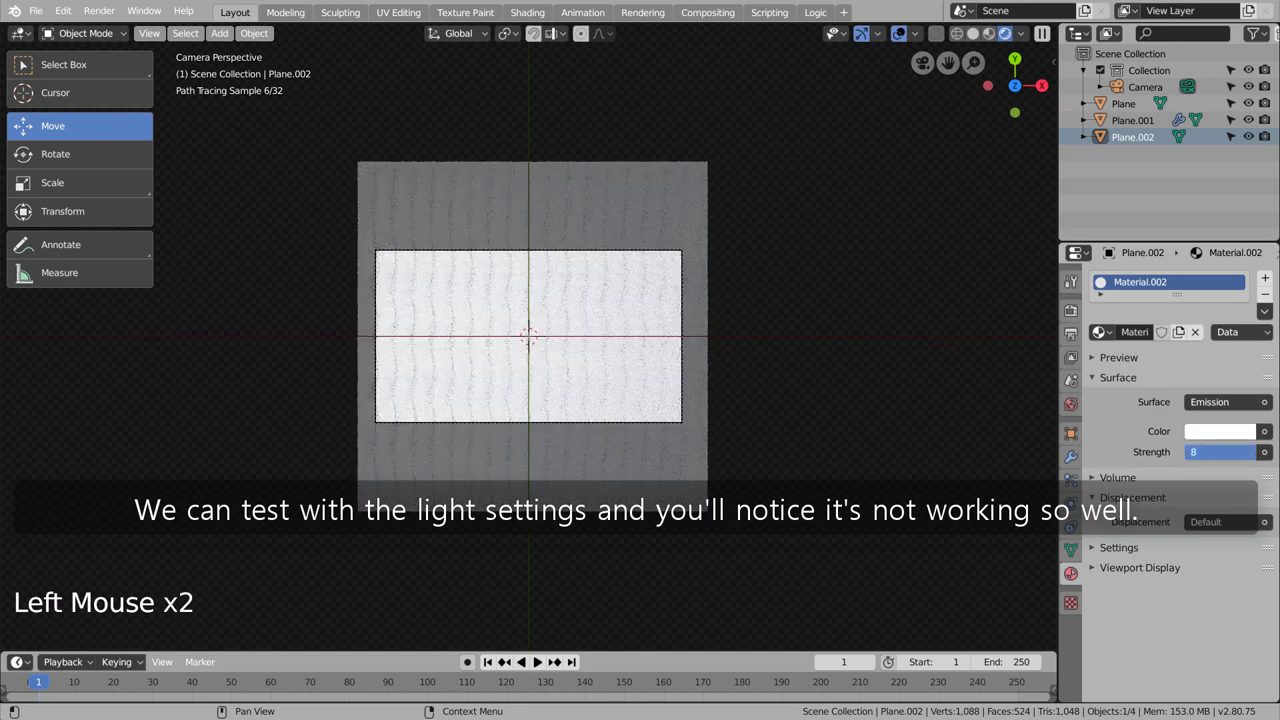
{"action": "key", "text": "Return"}
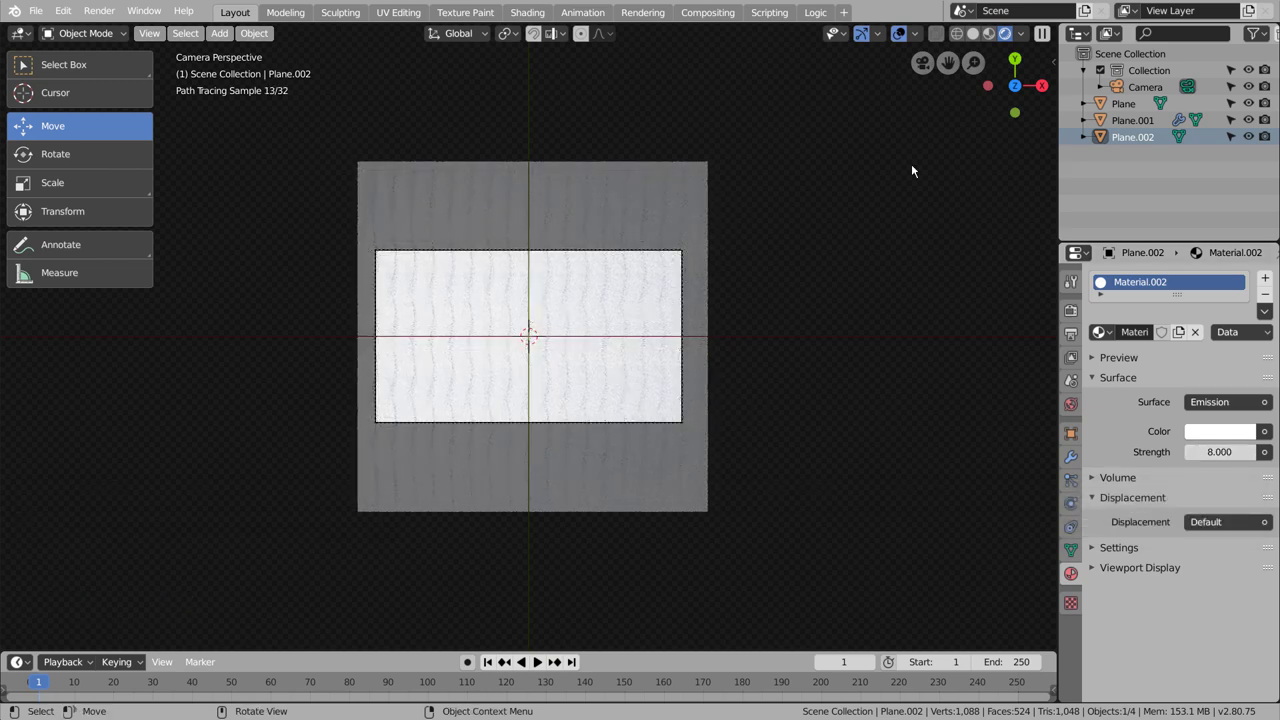
{"action": "left_click", "coordinate": [972, 33]}
{"action": "key", "text": "F12"}
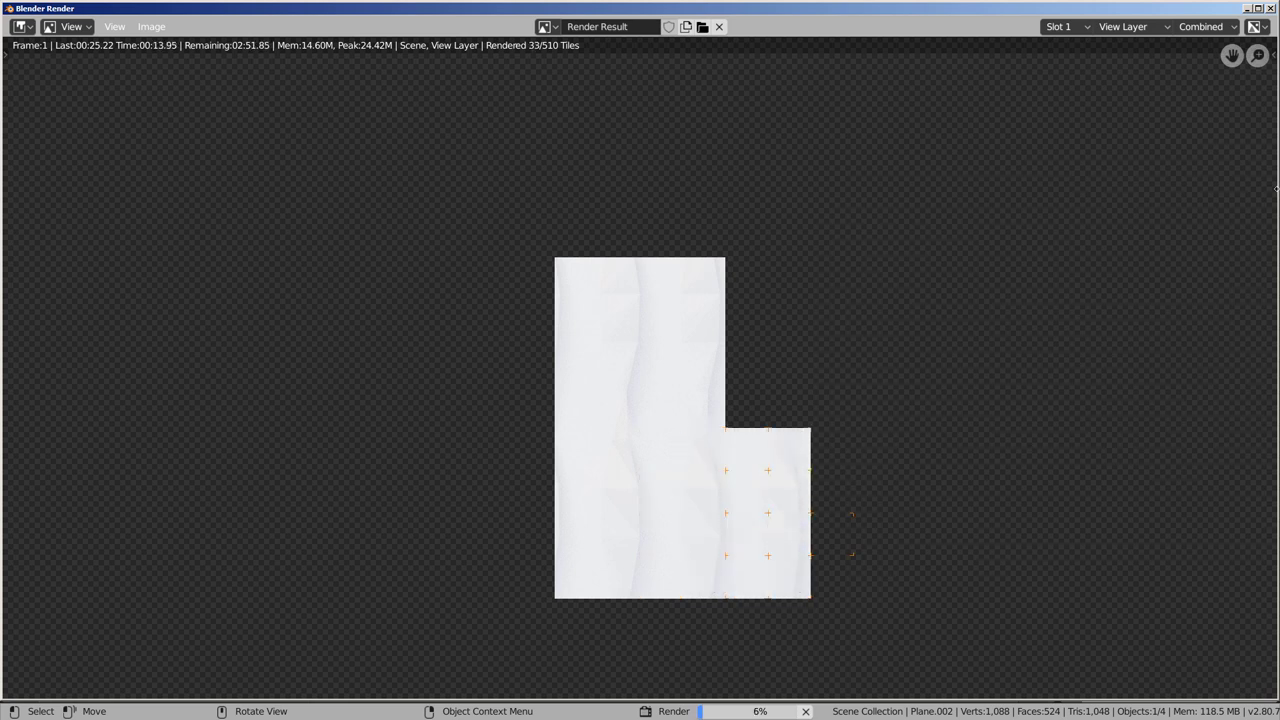
- Close the render window, set emission strength to 3, and preview rendered lighting
{"action": "left_click", "coordinate": [1272, 9]}
{"action": "left_click", "coordinate": [1212, 451]}
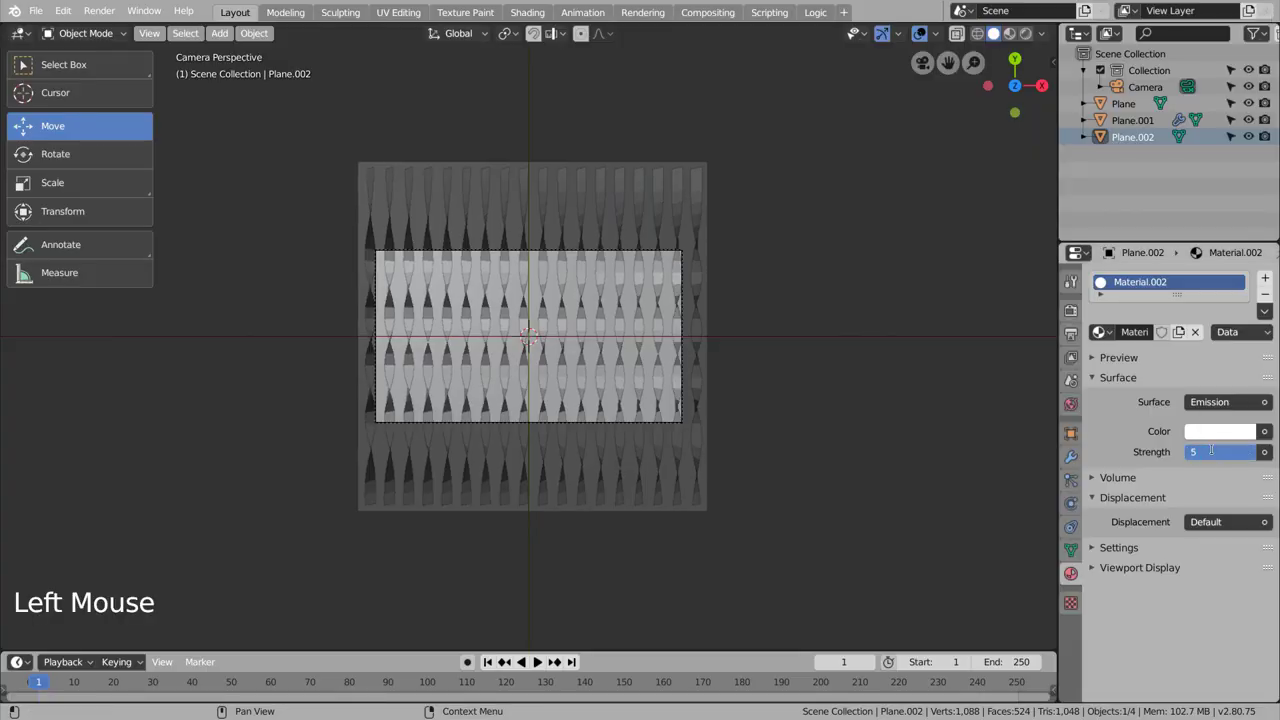
{"action": "type", "text": "3"}
{"action": "key", "text": "Return"}
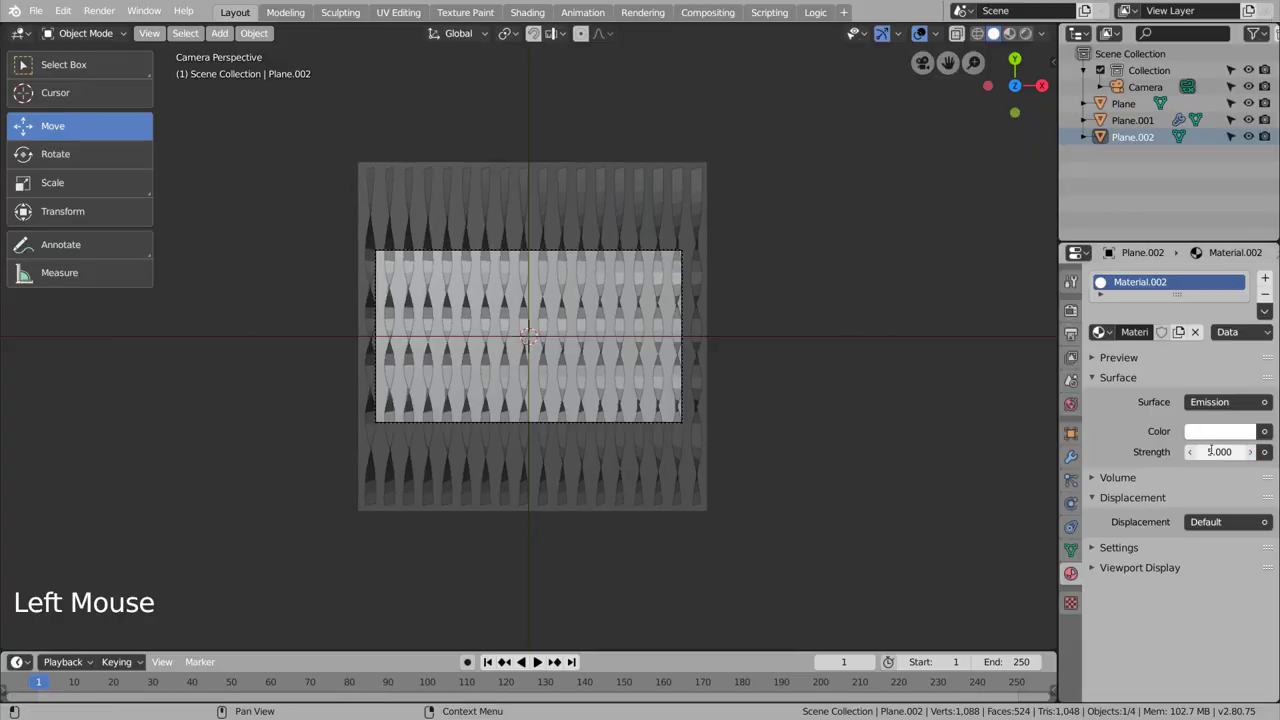
{"action": "left_click", "coordinate": [1025, 33]}
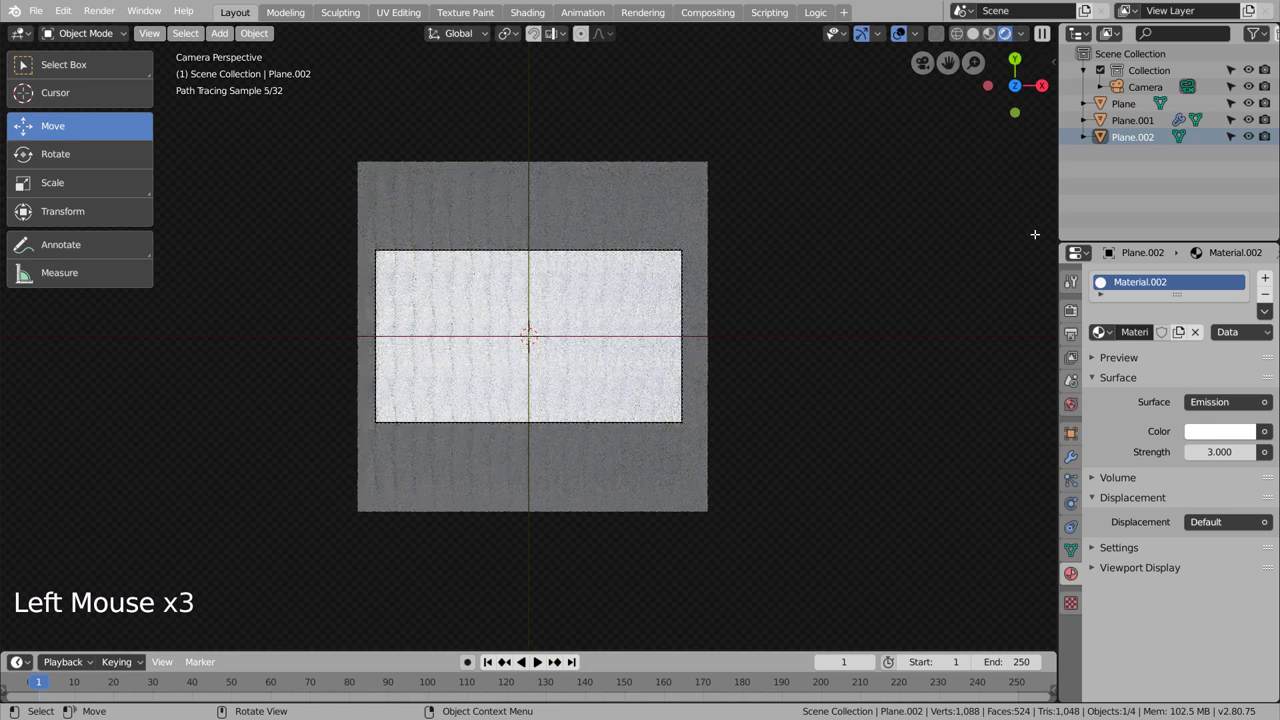
- Lower the emission strength to 1, then start a full render and cancel it
{"action": "left_click", "coordinate": [1219, 451]}
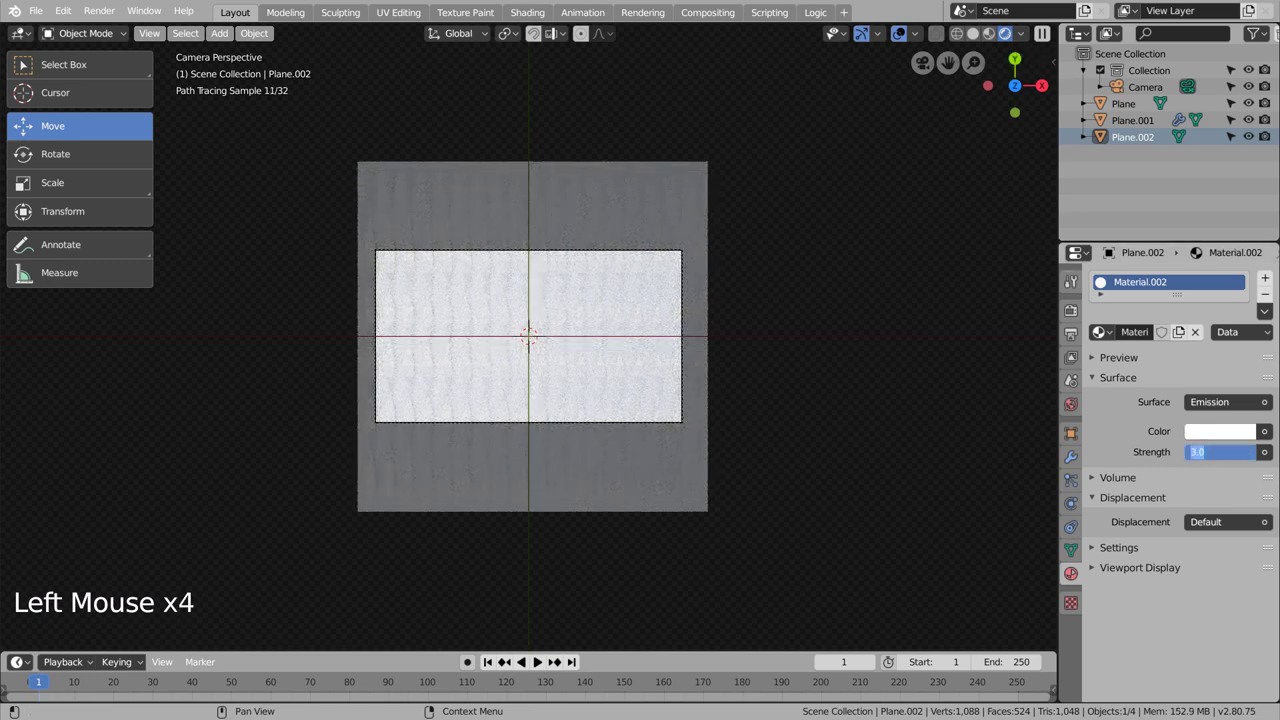
{"action": "type", "text": "1"}
{"action": "key", "text": "Return"}
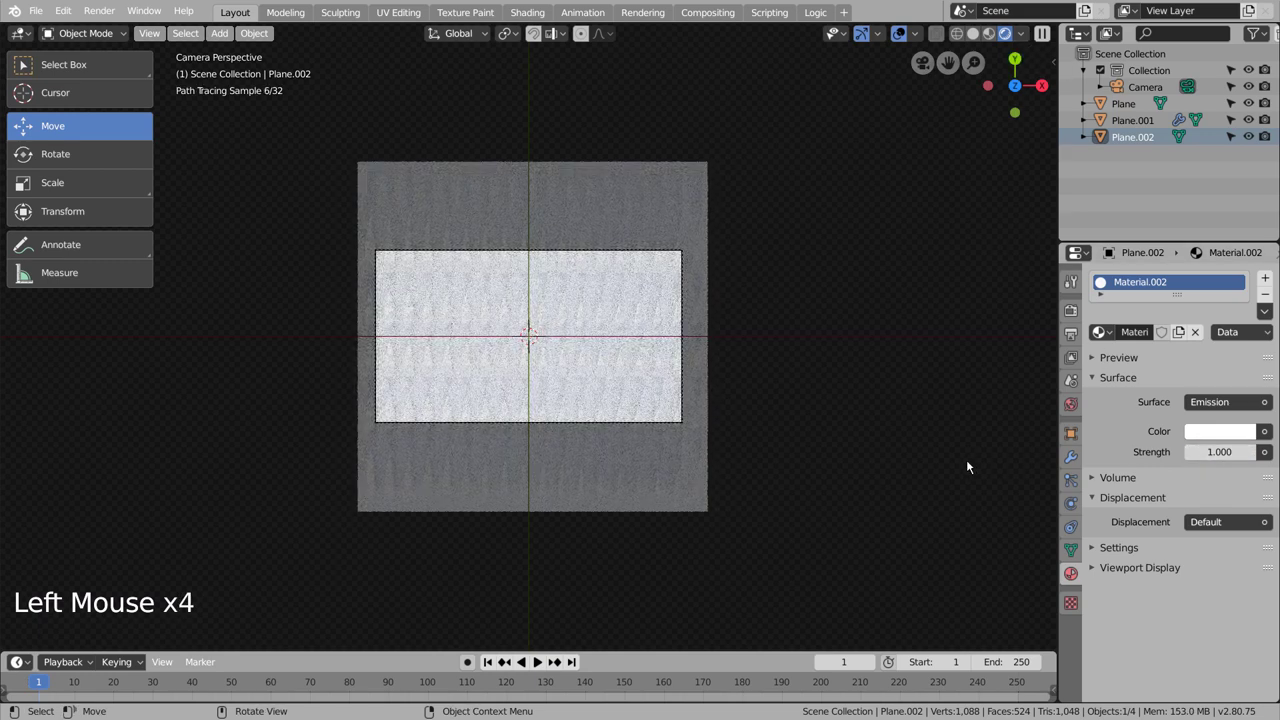
{"action": "key", "text": "F12"}
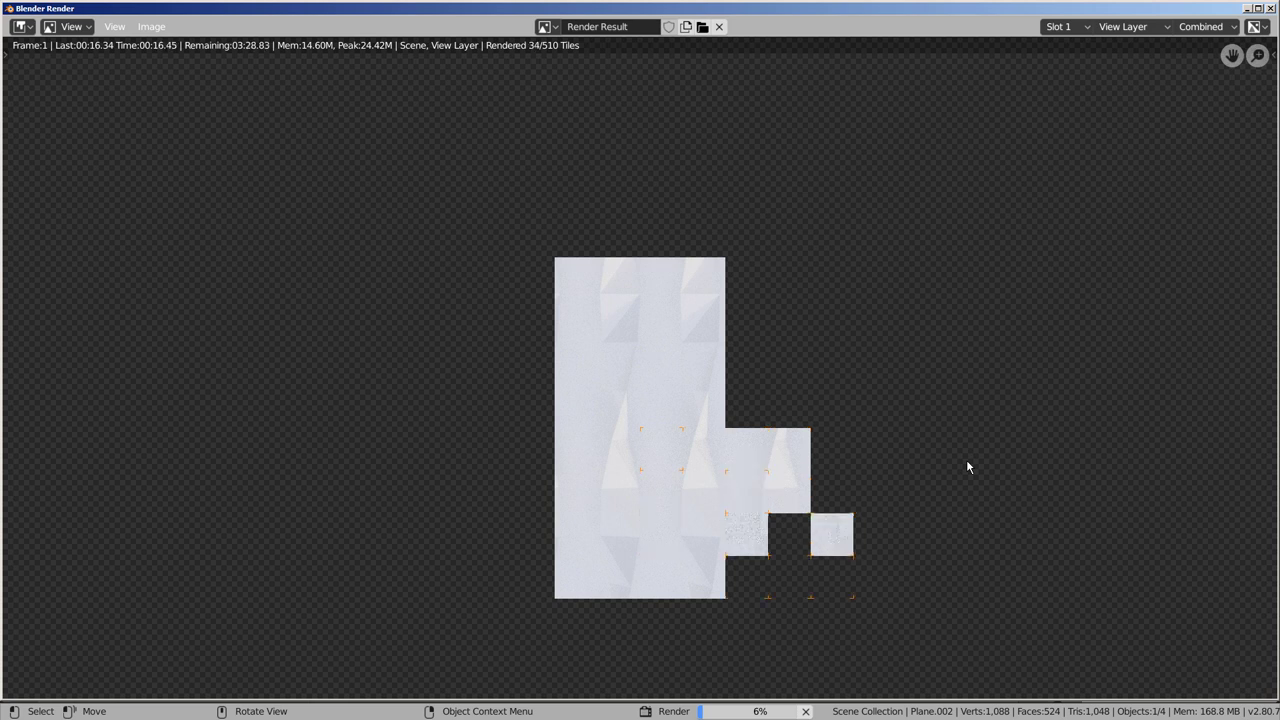
{"action": "key", "text": "Escape"}
- Close the render window and set the world background strength to 0.3
{"action": "left_click", "coordinate": [1272, 8]}
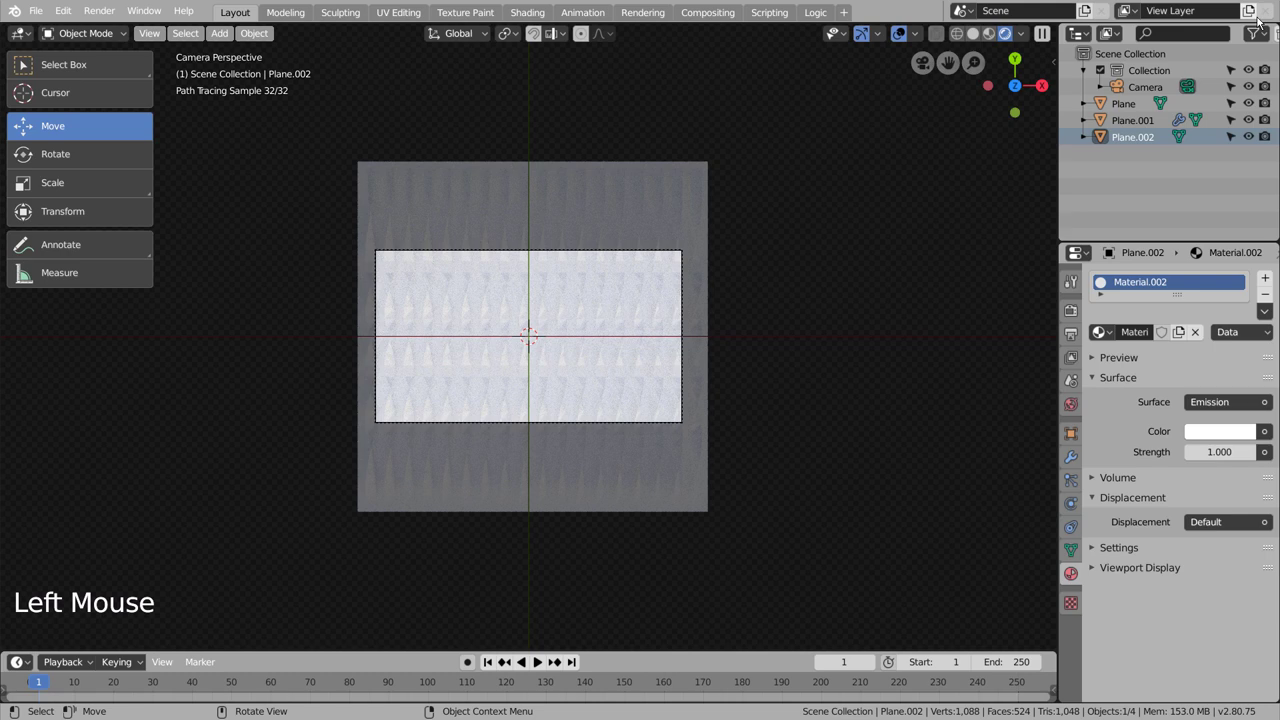
{"action": "left_click", "coordinate": [1071, 404]}
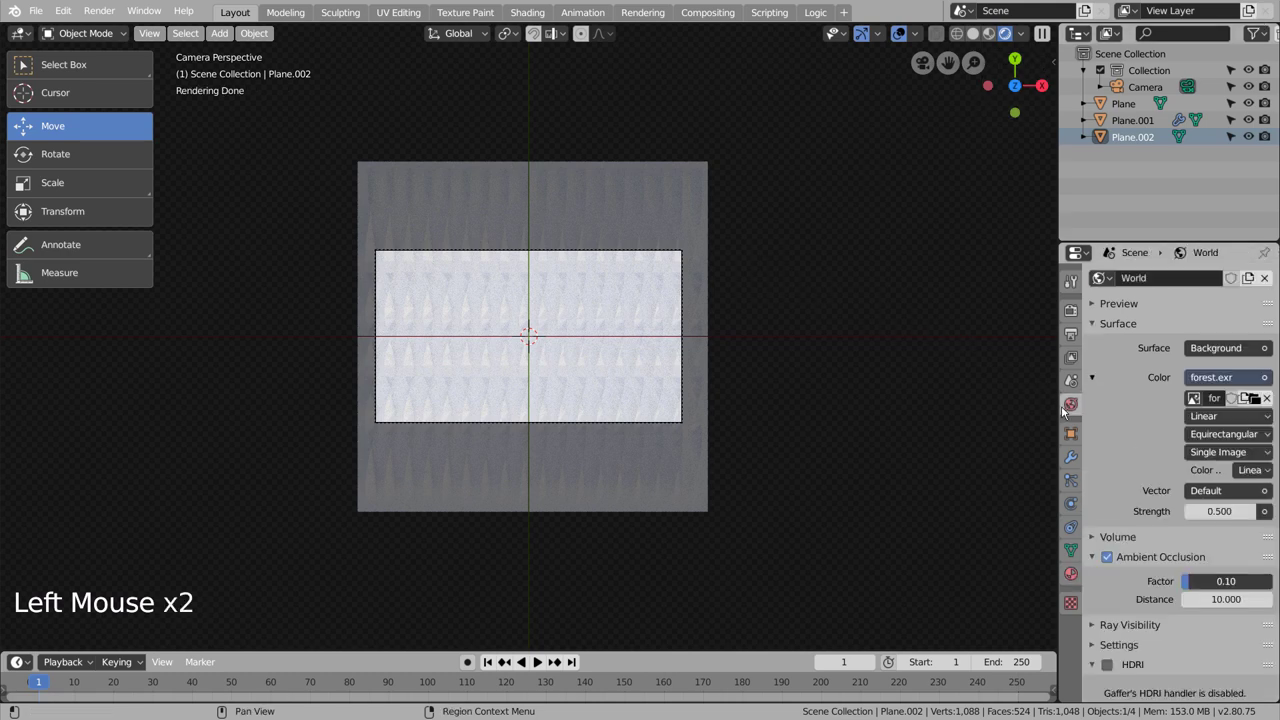
{"action": "left_click", "coordinate": [1221, 511]}
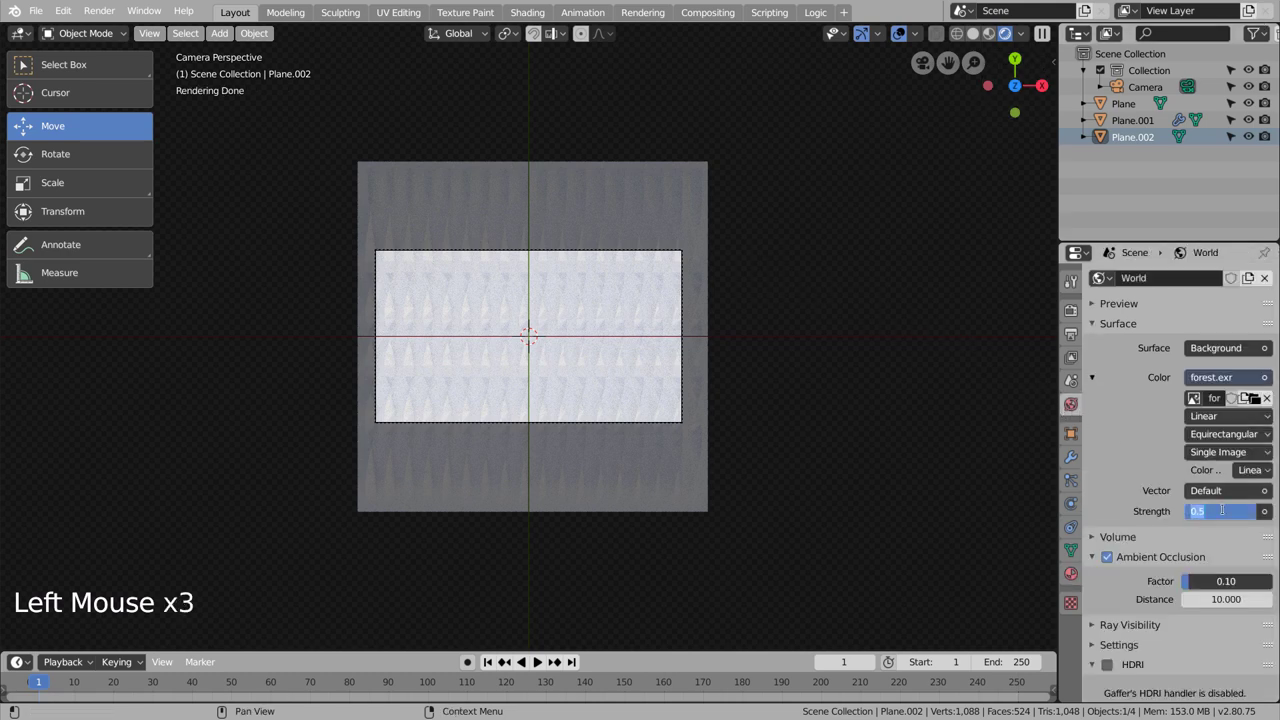
{"action": "type", "text": "0.3"}
{"action": "key", "text": "Return"}
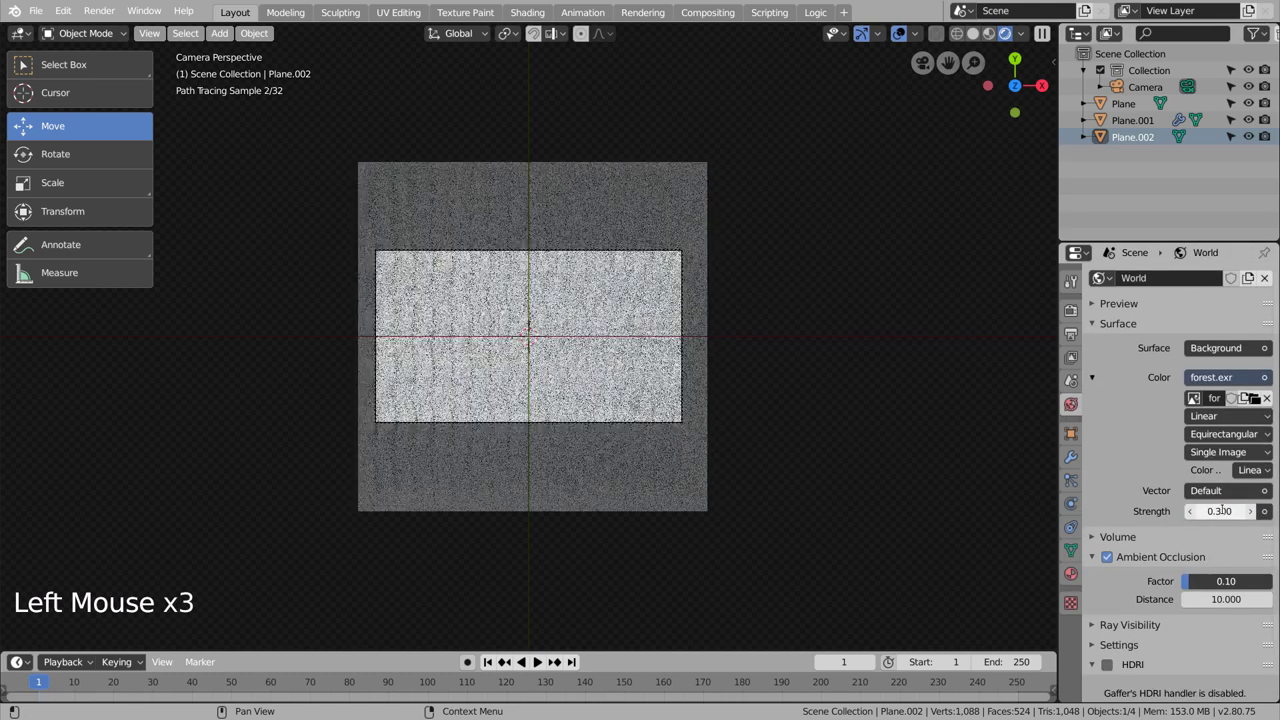
- Set the emission plane's strength to 5 and render the full scene again
{"action": "left_click", "coordinate": [1071, 573]}
{"action": "left_click", "coordinate": [1221, 452]}
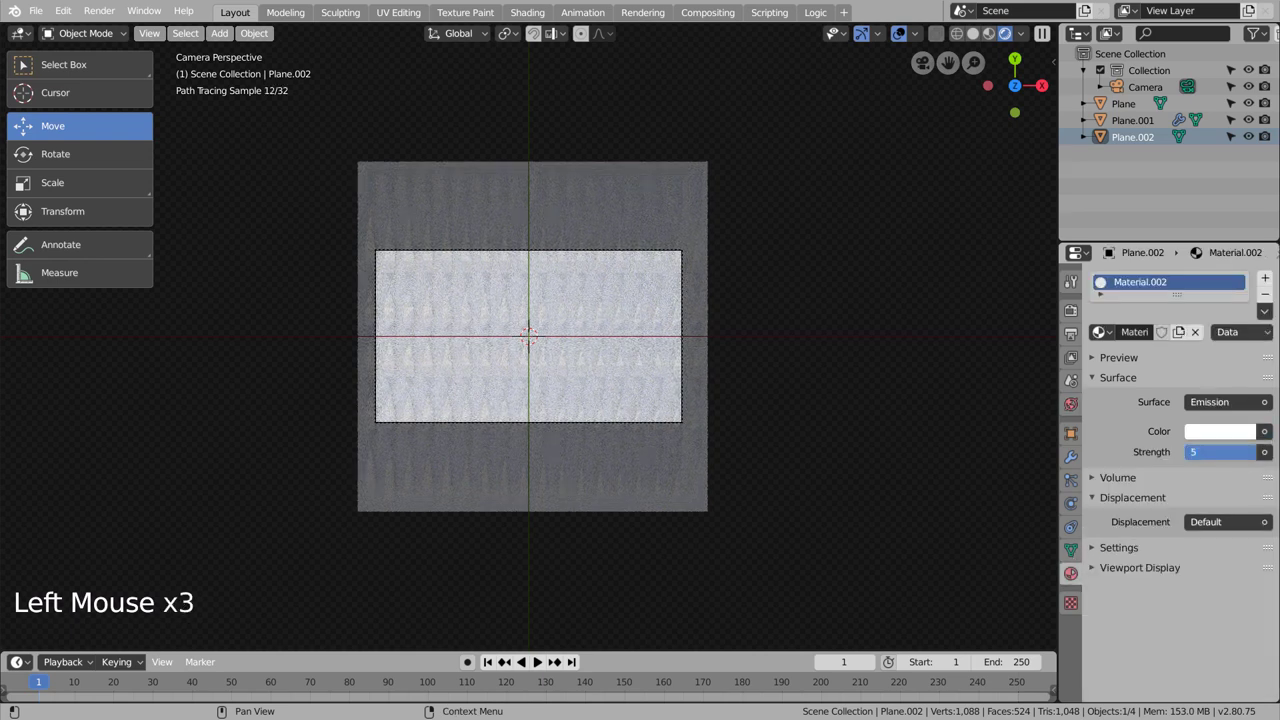
{"action": "key", "text": "Return"}
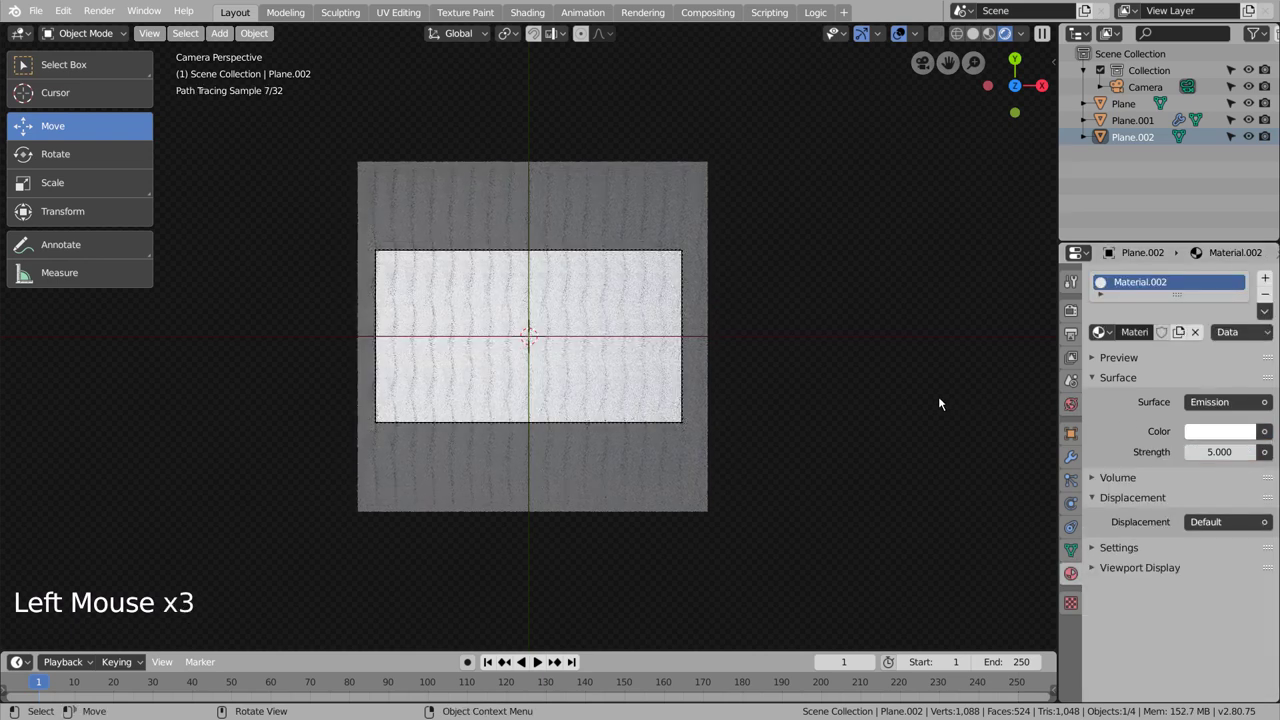
{"action": "key", "text": "F12"}
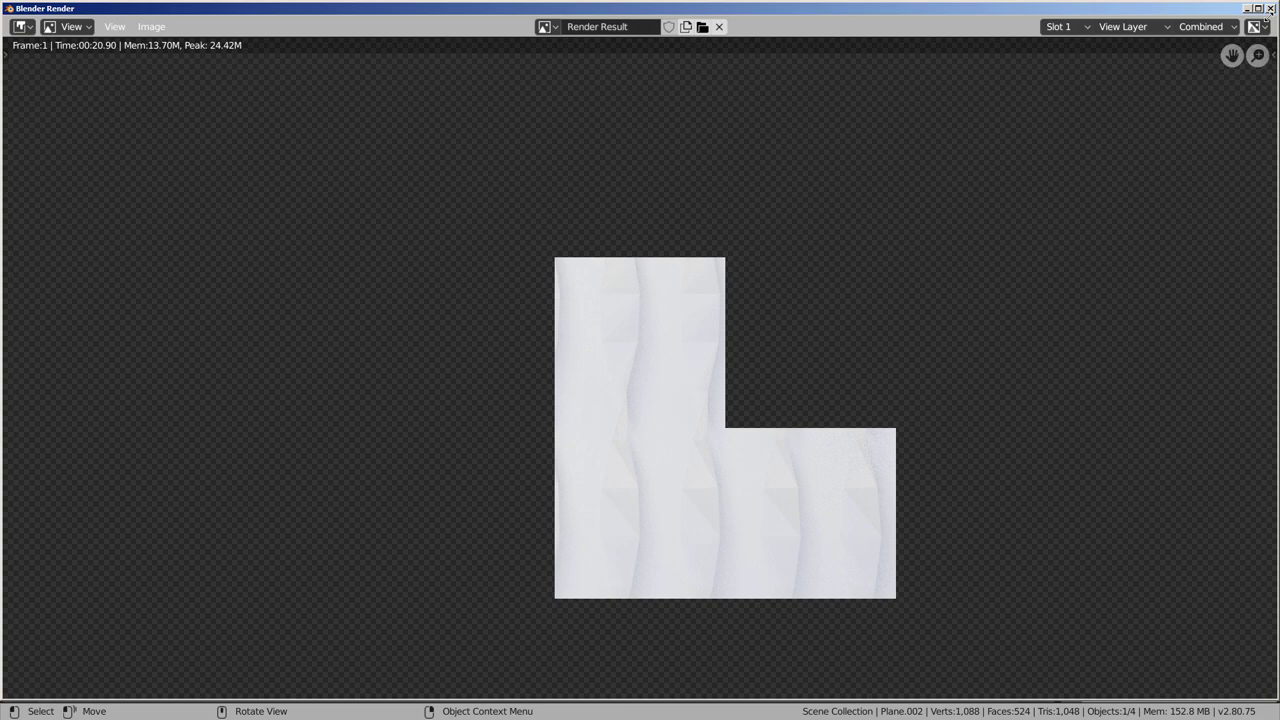
- After trying pink and cyan, give Plane.001 a pale blue base colour (H 0.567, S 0.299, V 1.0) and render
{"action": "left_click", "coordinate": [1270, 8]}
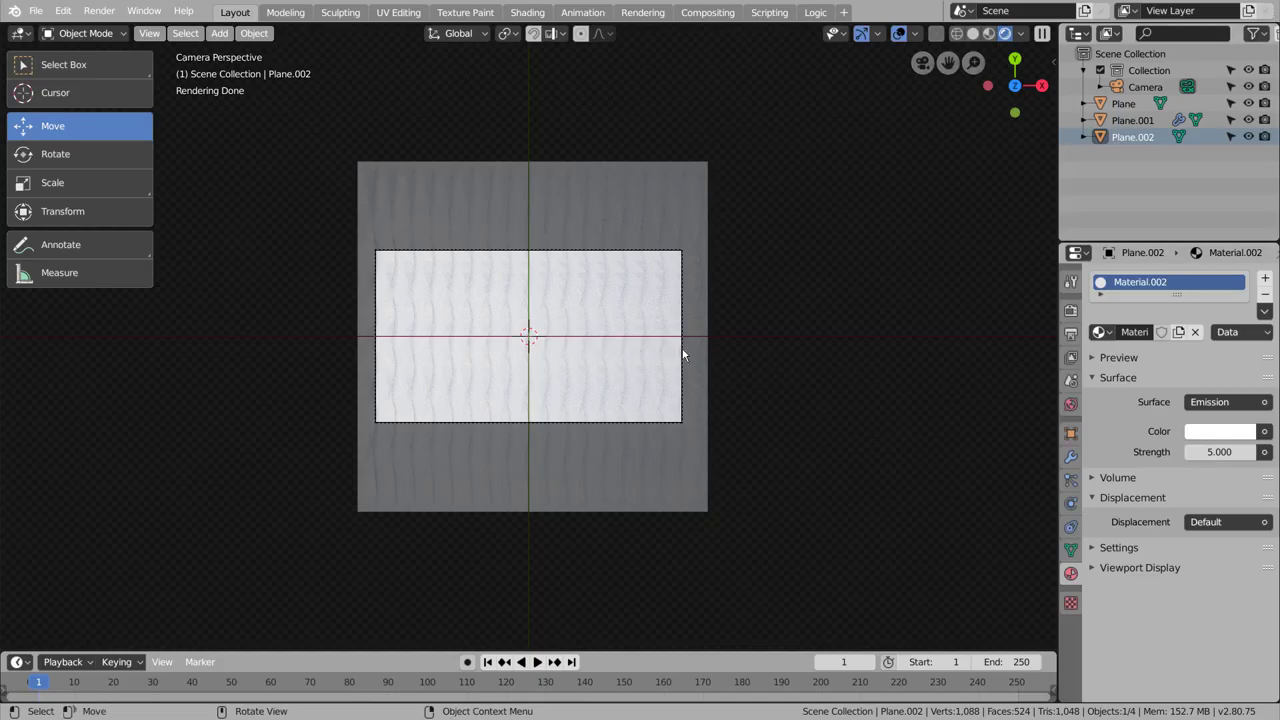
{"action": "left_click", "coordinate": [625, 325]}
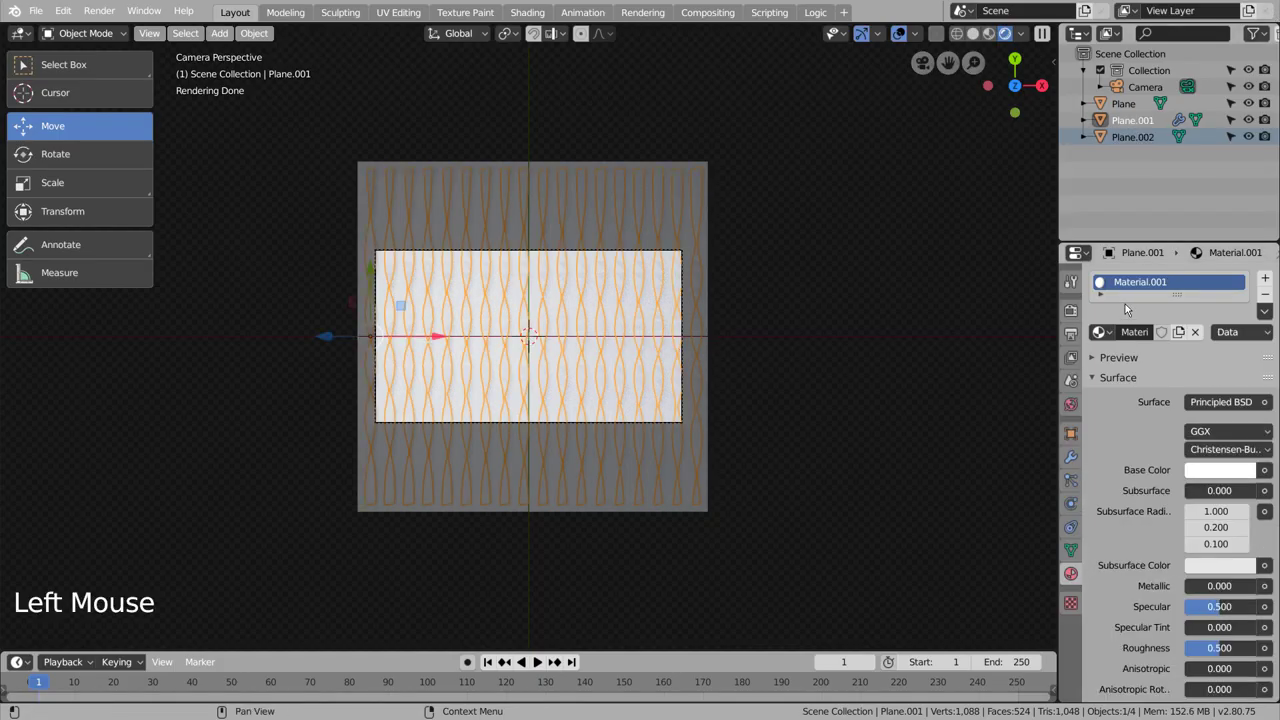
{"action": "left_click", "coordinate": [1207, 470]}
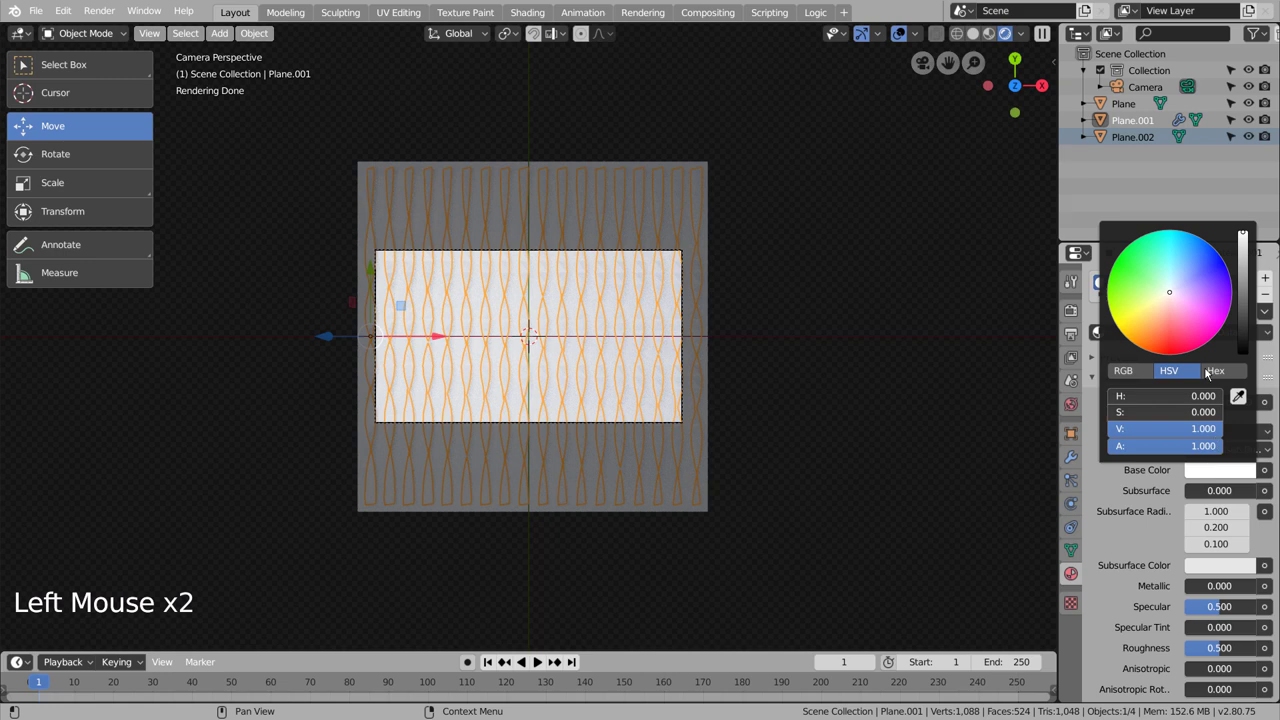
{"action": "left_click", "coordinate": [1176, 299]}
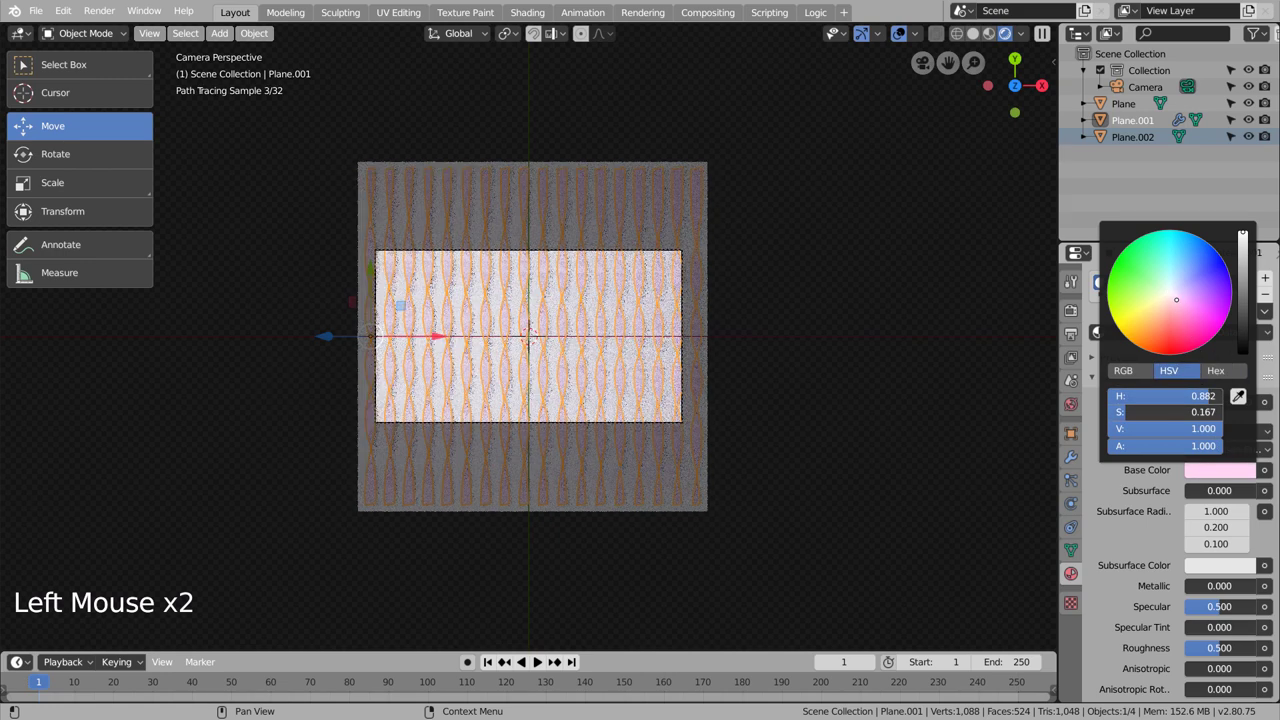
{"action": "left_click", "coordinate": [1173, 307]}
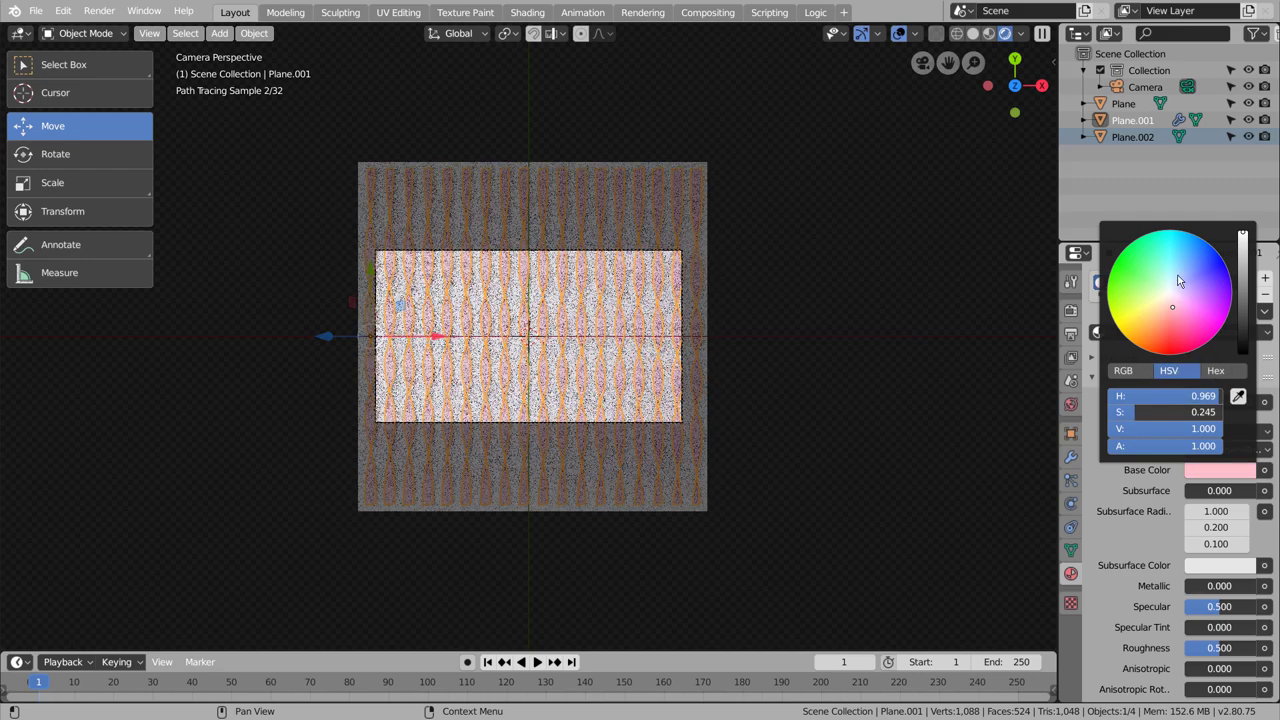
{"action": "left_click", "coordinate": [1181, 242]}
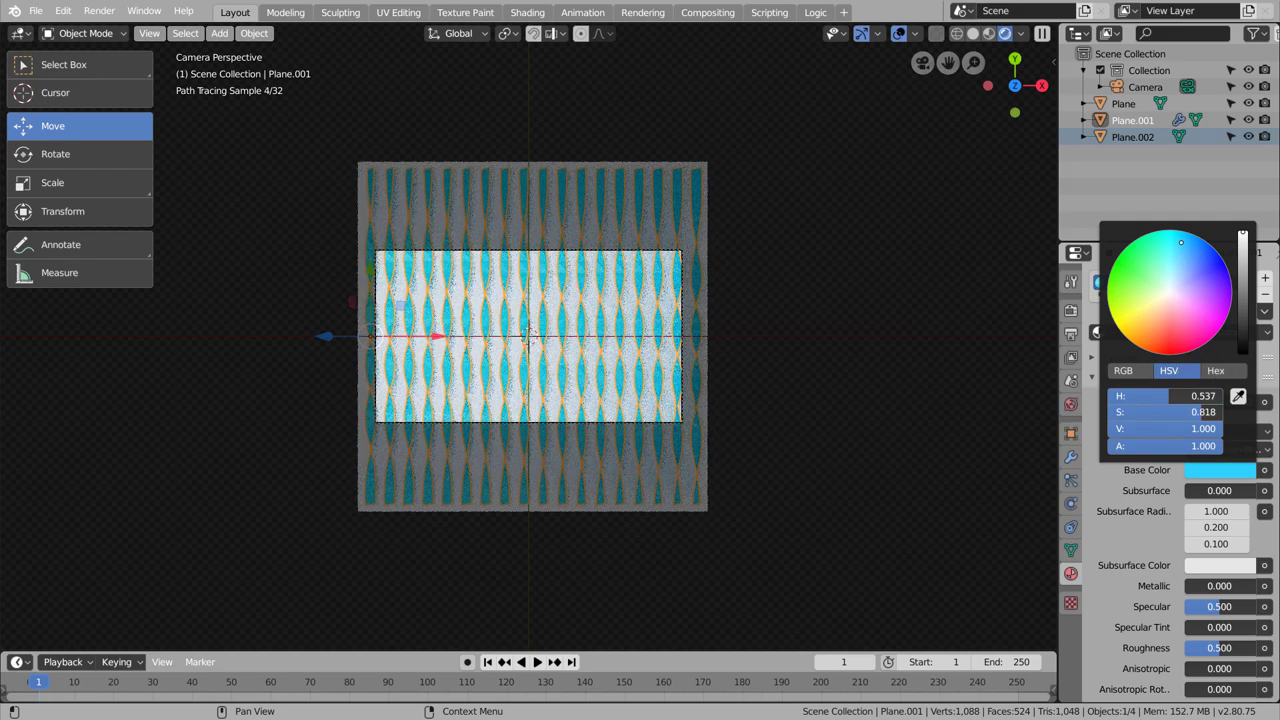
{"action": "left_click", "coordinate": [1177, 274]}
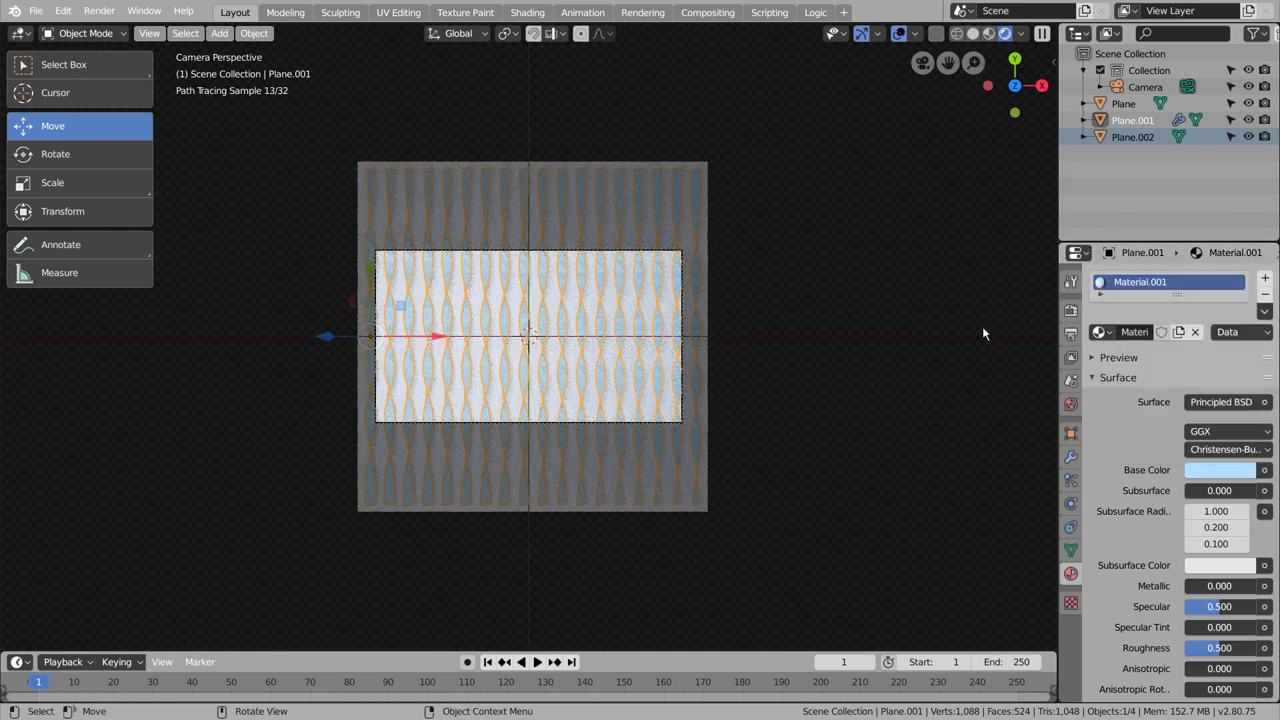
{"action": "key", "text": "F12"}
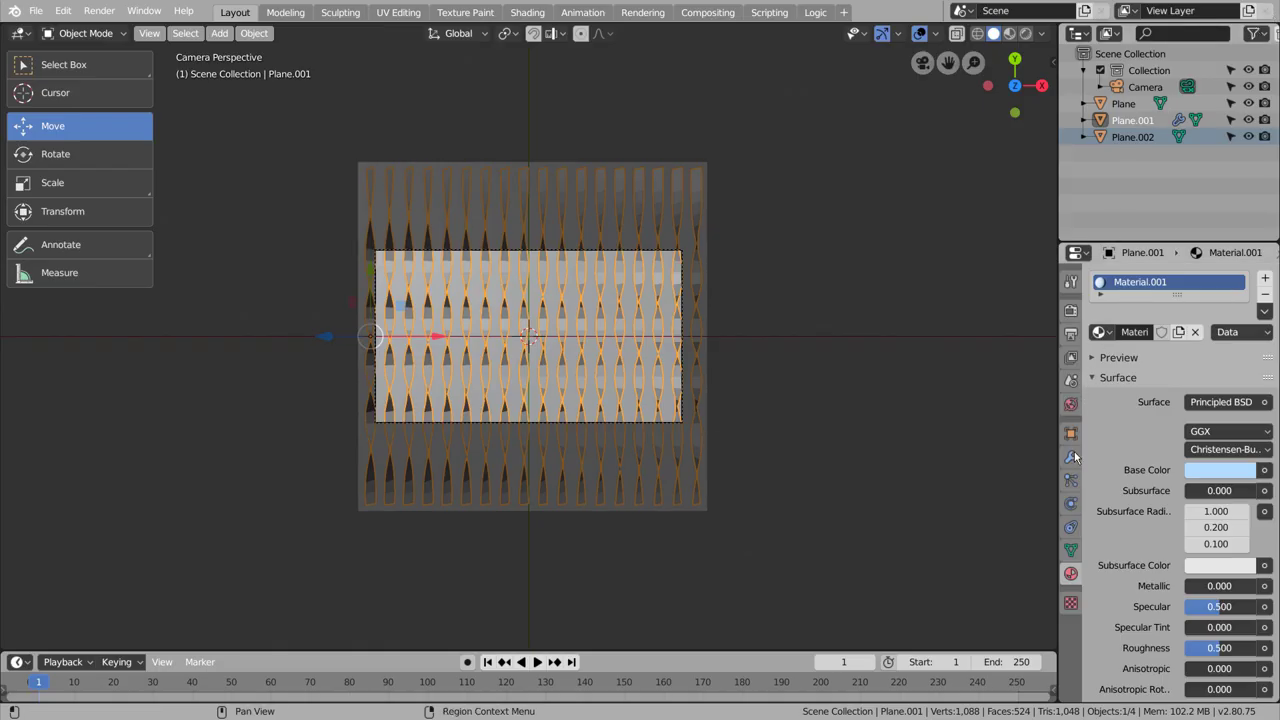
- Enable Denoising in the View Layer settings and render the light-blue ribbon grid
{"action": "left_click", "coordinate": [1071, 357]}
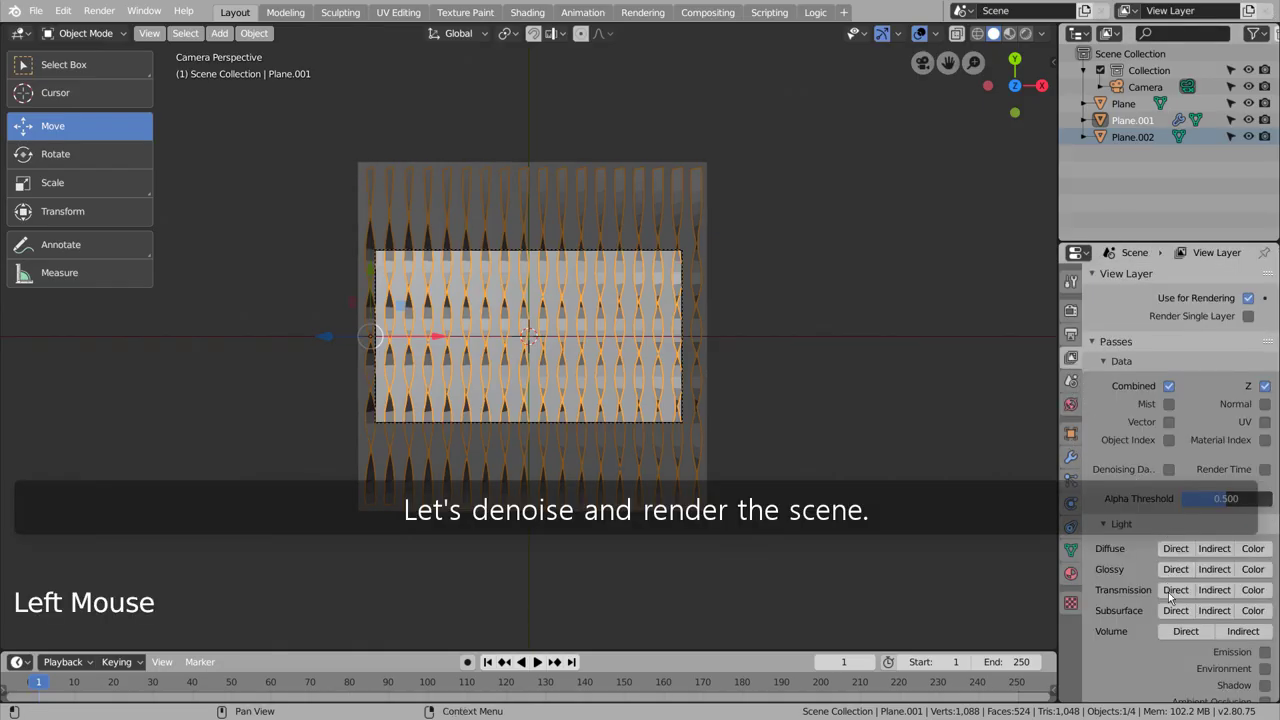
{"action": "scroll", "coordinate": [1165, 600], "scroll_direction": "down", "scroll_amount": 3}
{"action": "scroll", "coordinate": [1147, 650], "scroll_direction": "down", "scroll_amount": 3}
{"action": "left_click", "coordinate": [920, 431]}
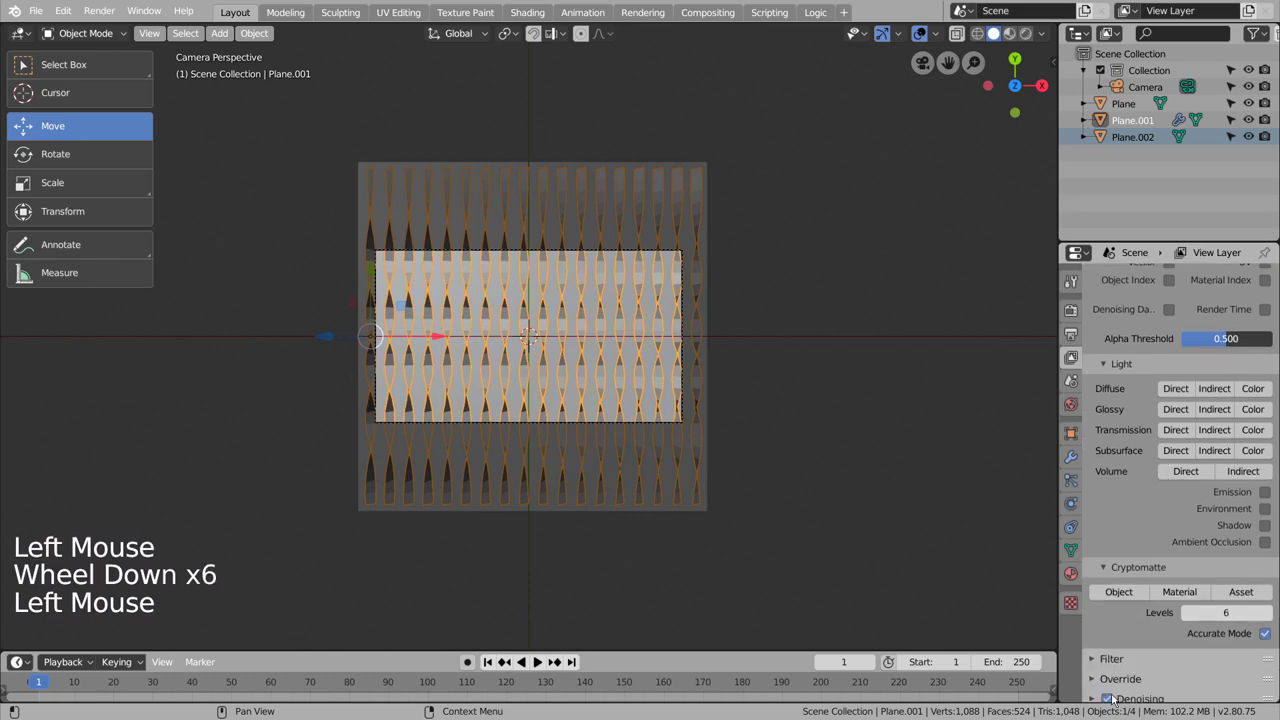
{"action": "key", "text": "F12"}
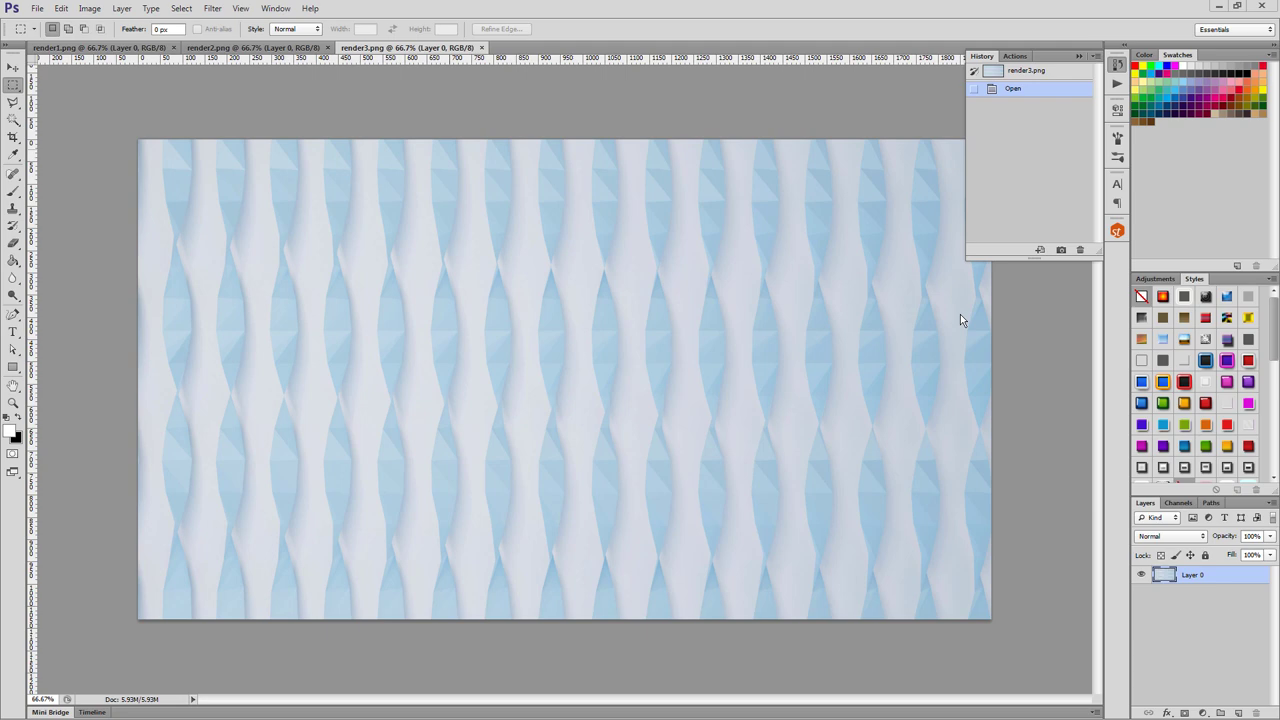
- Apply Auto Contrast, then shift the Hue/Saturation hue by +180 to turn the ribbons orange
{"action": "left_click", "coordinate": [89, 8]}
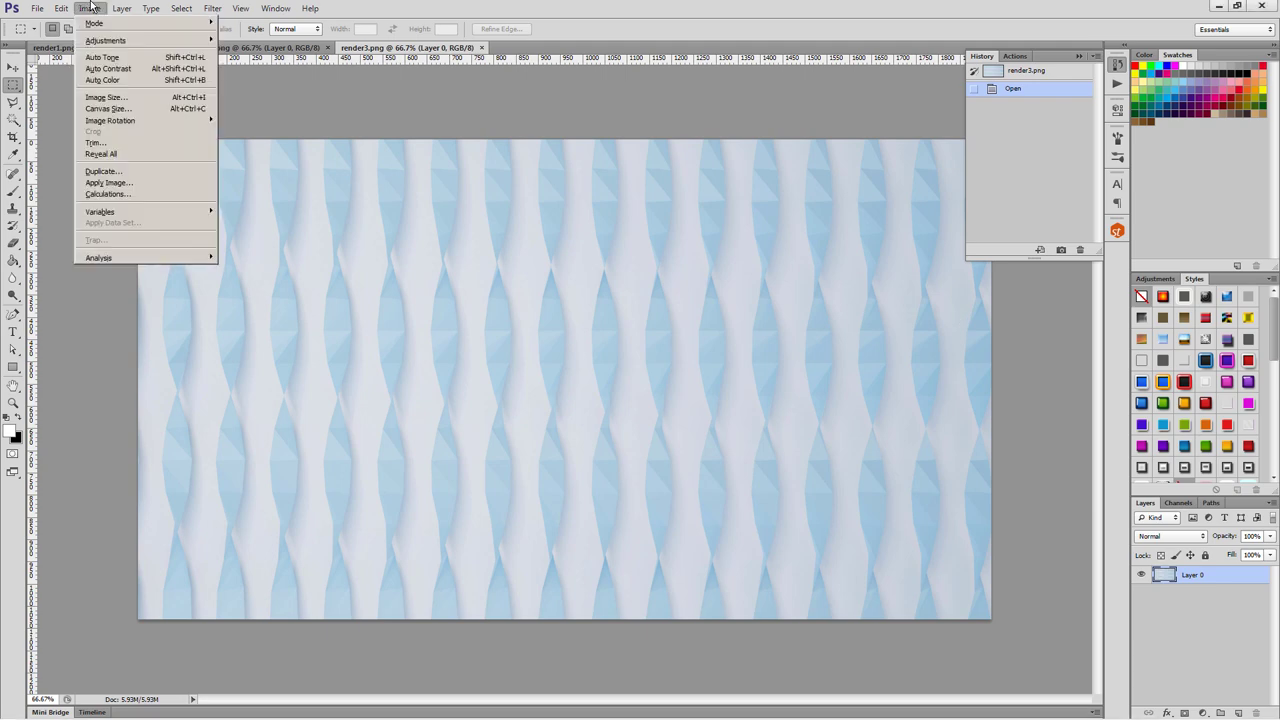
{"action": "left_click", "coordinate": [108, 68]}
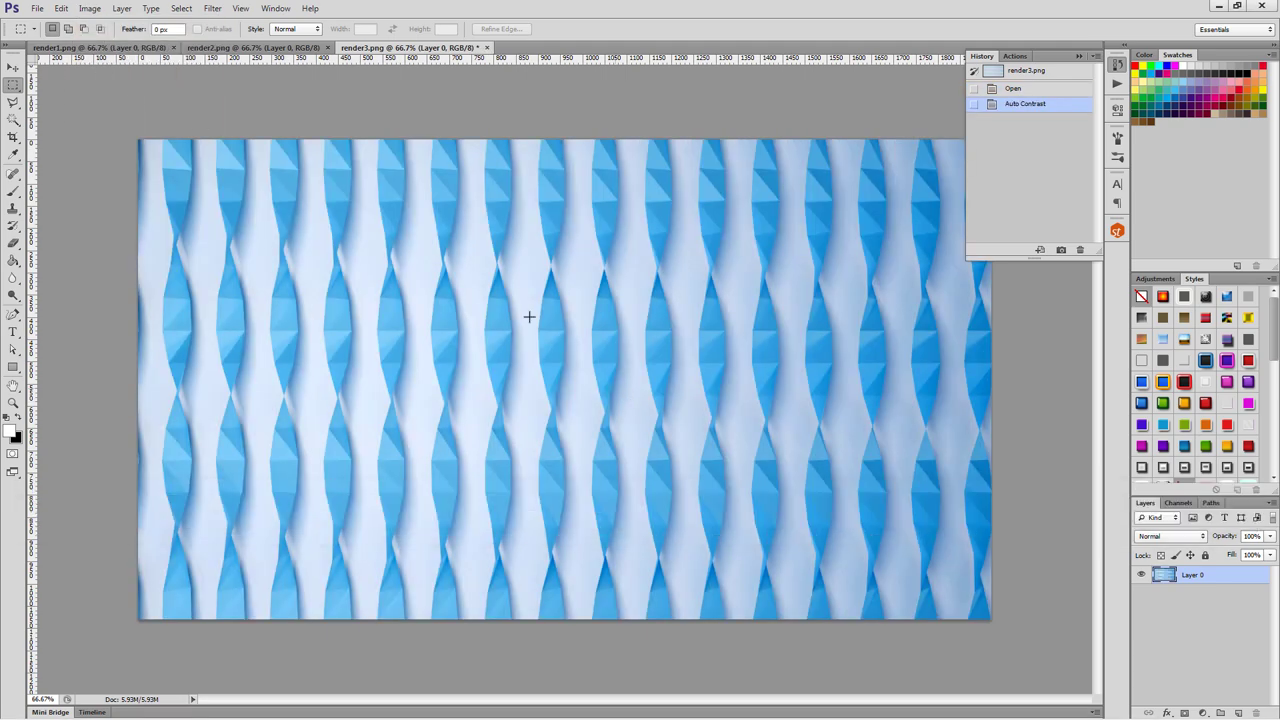
{"action": "left_click", "coordinate": [90, 8]}
{"action": "mouse_move", "coordinate": [99, 41]}
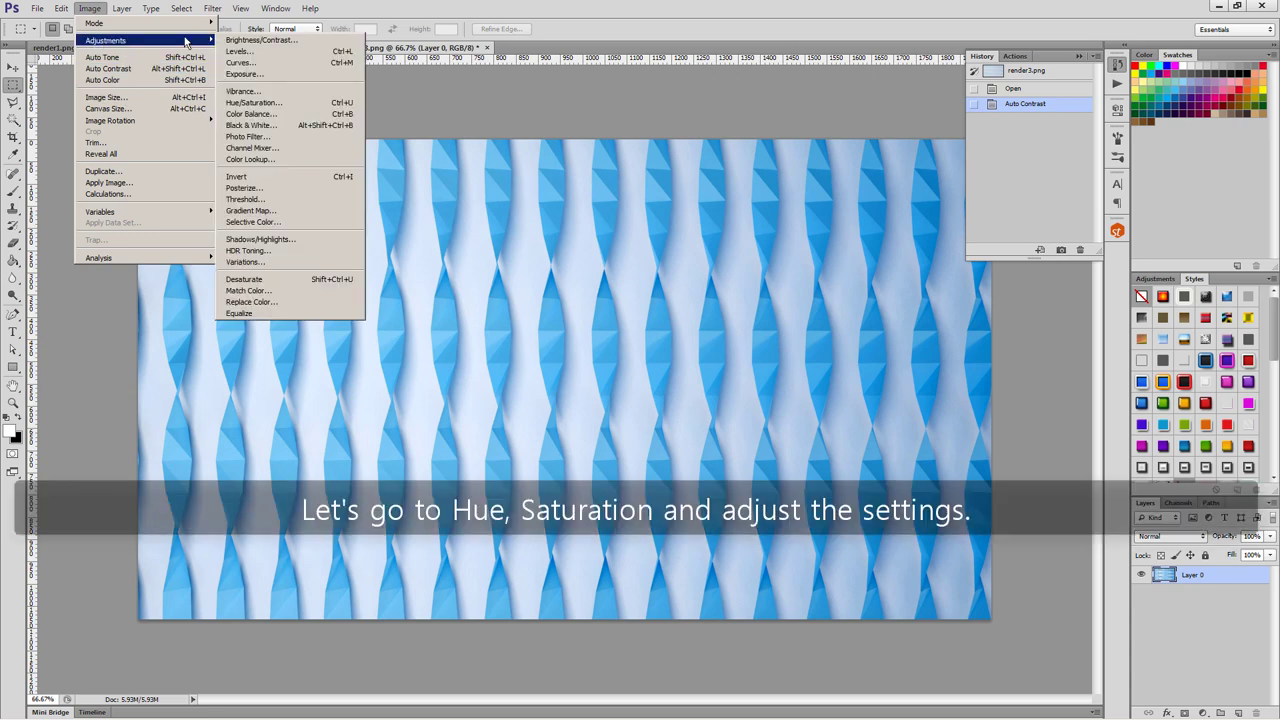
{"action": "left_click", "coordinate": [330, 104]}
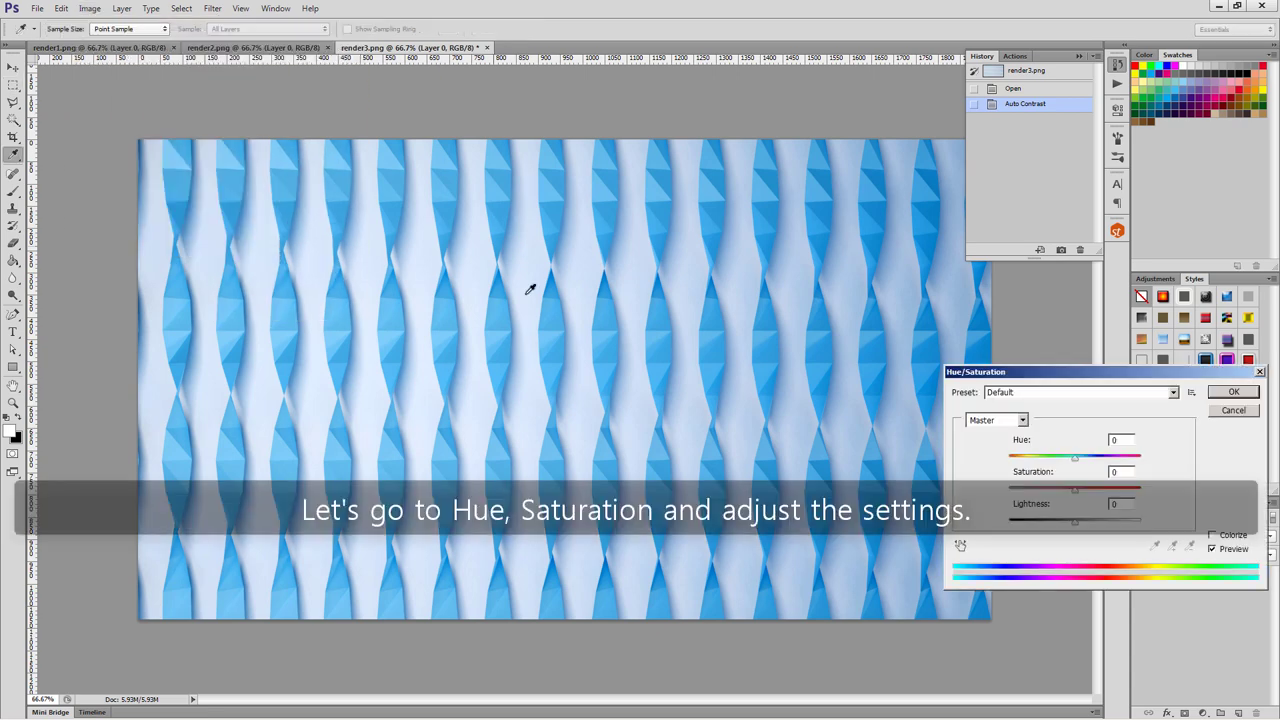
{"action": "left_click_drag", "start_coordinate": [1065, 470], "coordinate": [1164, 472]}
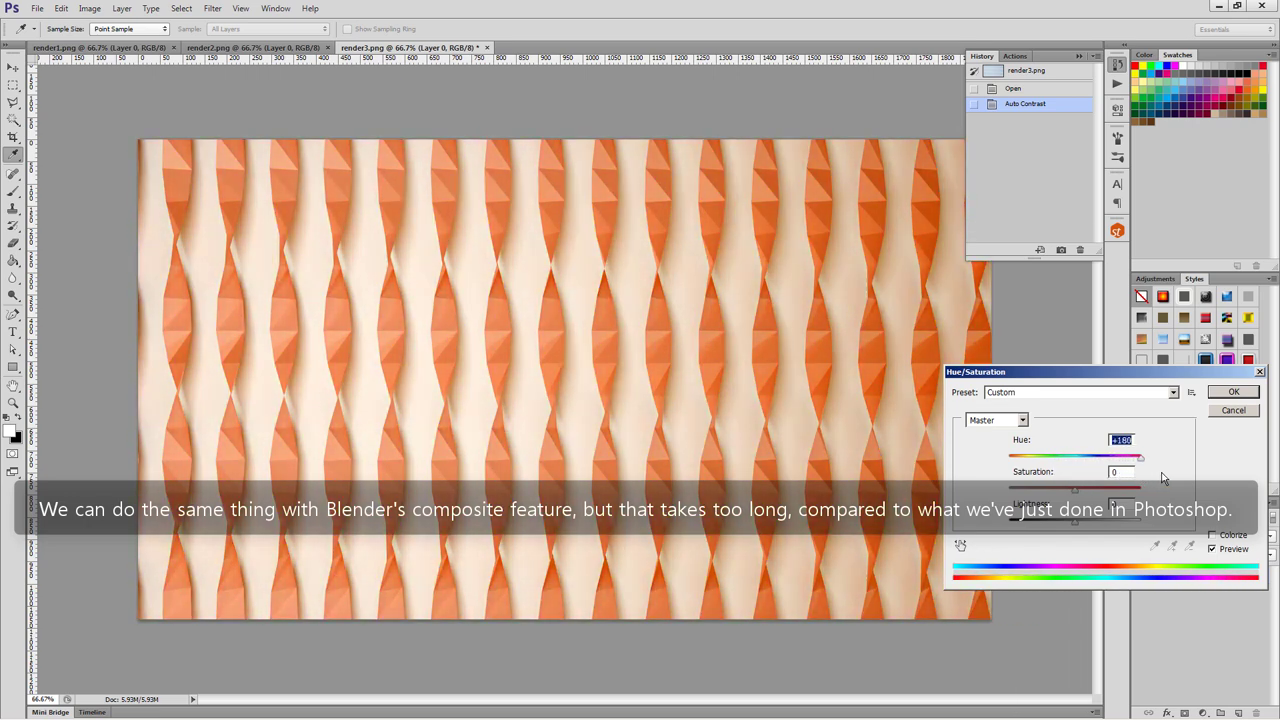
{"action": "left_click", "coordinate": [1232, 392]}
{"action": "key", "text": "m"}
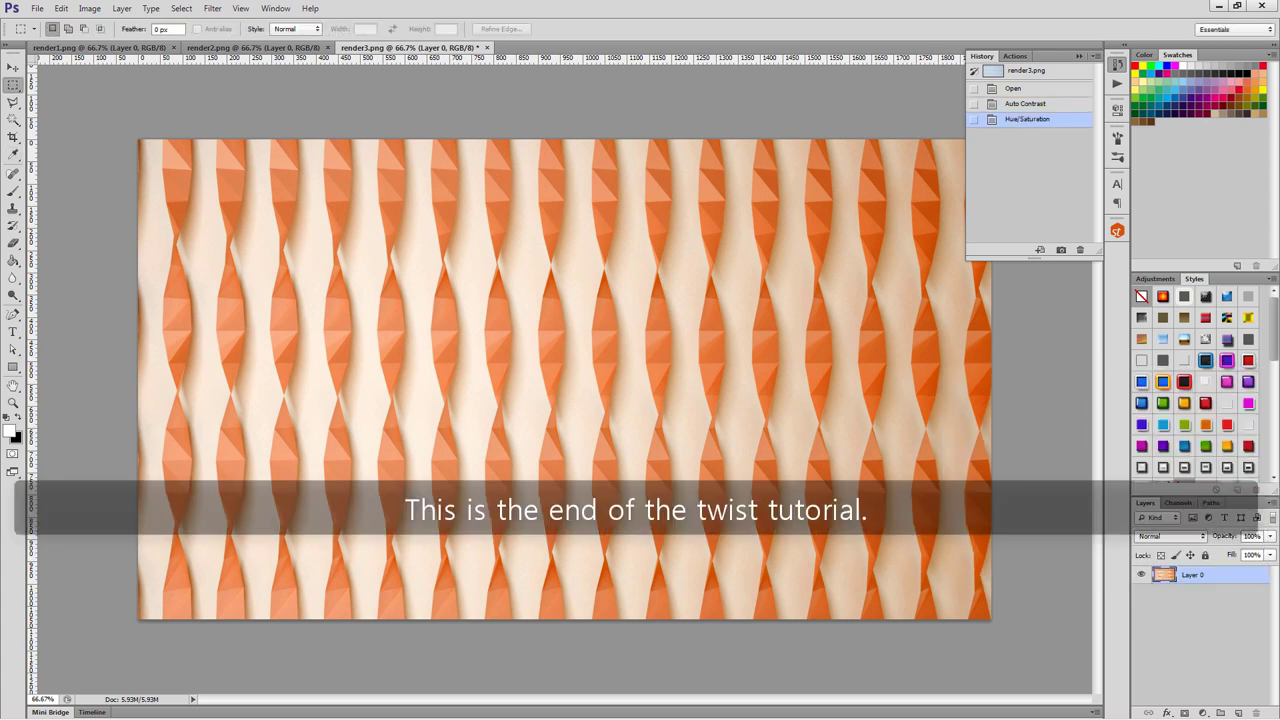